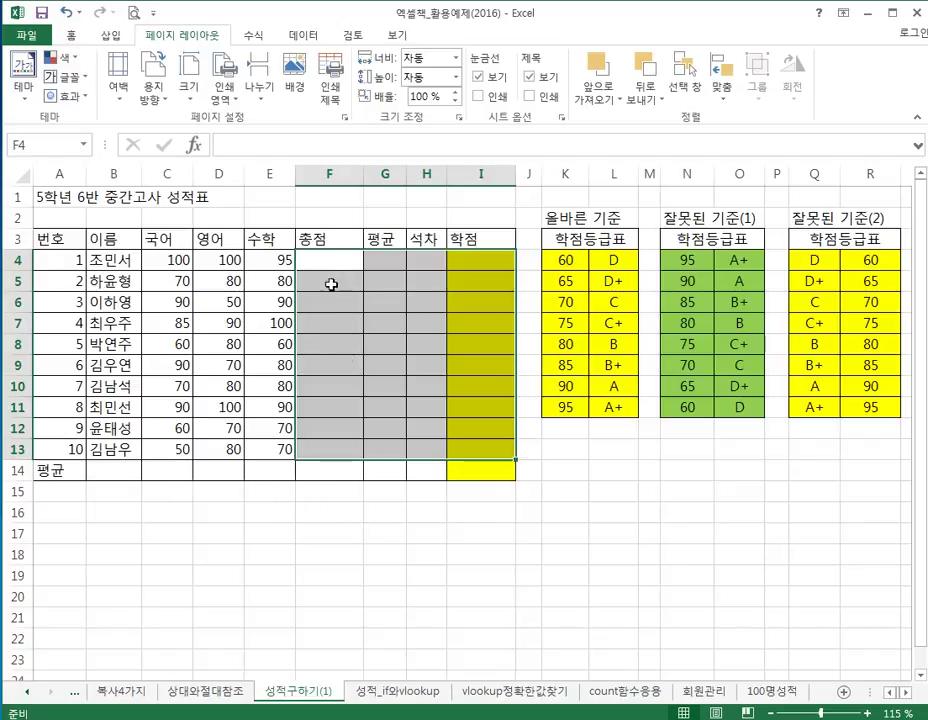
- Enter =SUM(C4:E4) in F4 to total the first student's three subject scores
{"action": "left_click", "coordinate": [331, 262]}
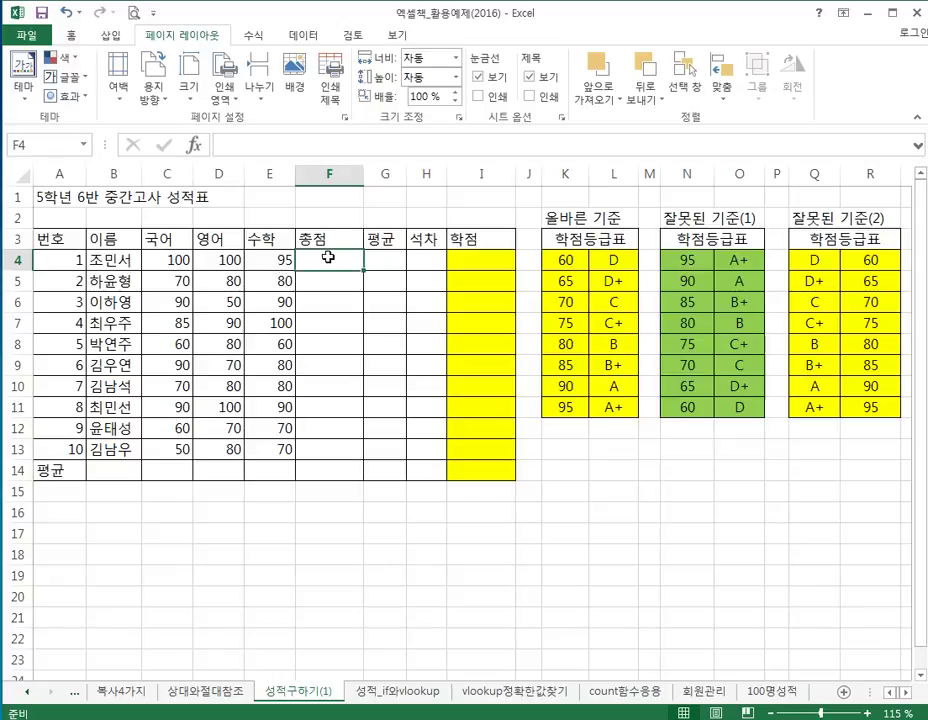
{"action": "left_click", "coordinate": [62, 32]}
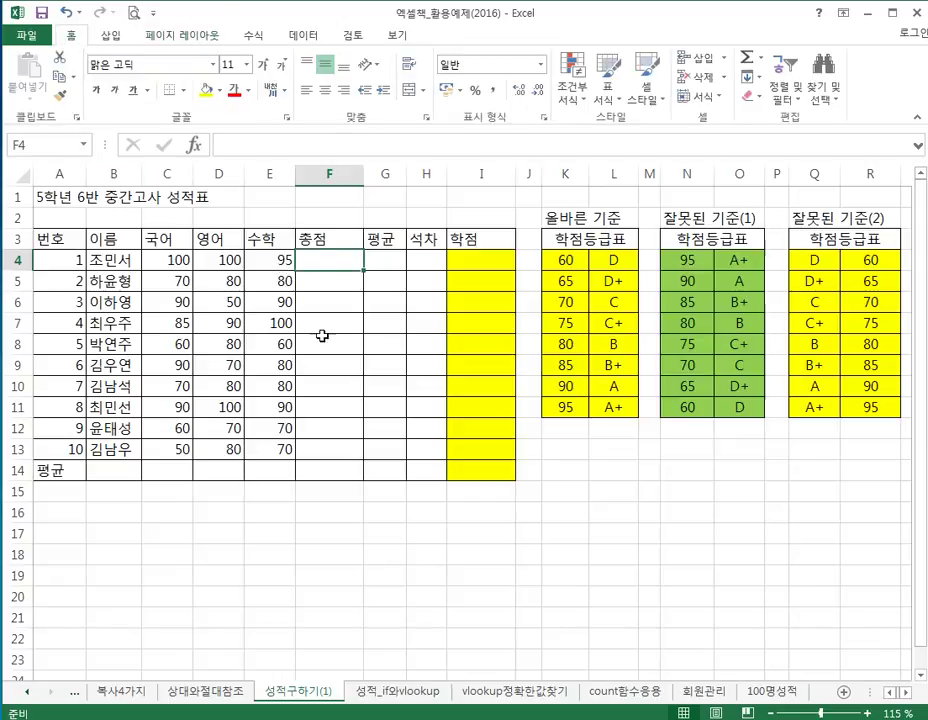
{"action": "type", "text": "="}
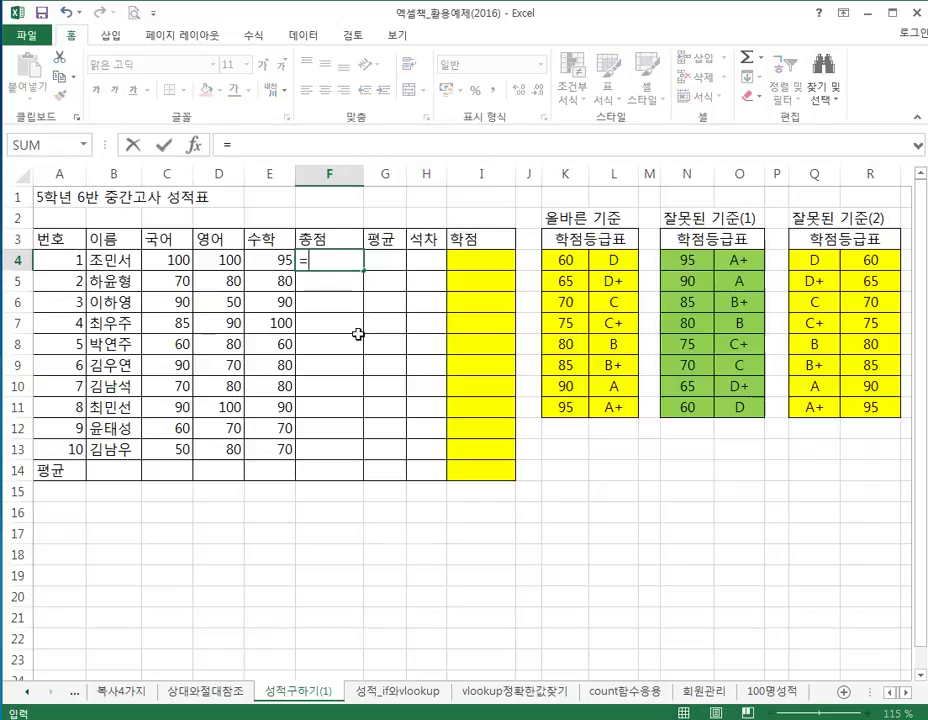
{"action": "type", "text": "sum("}
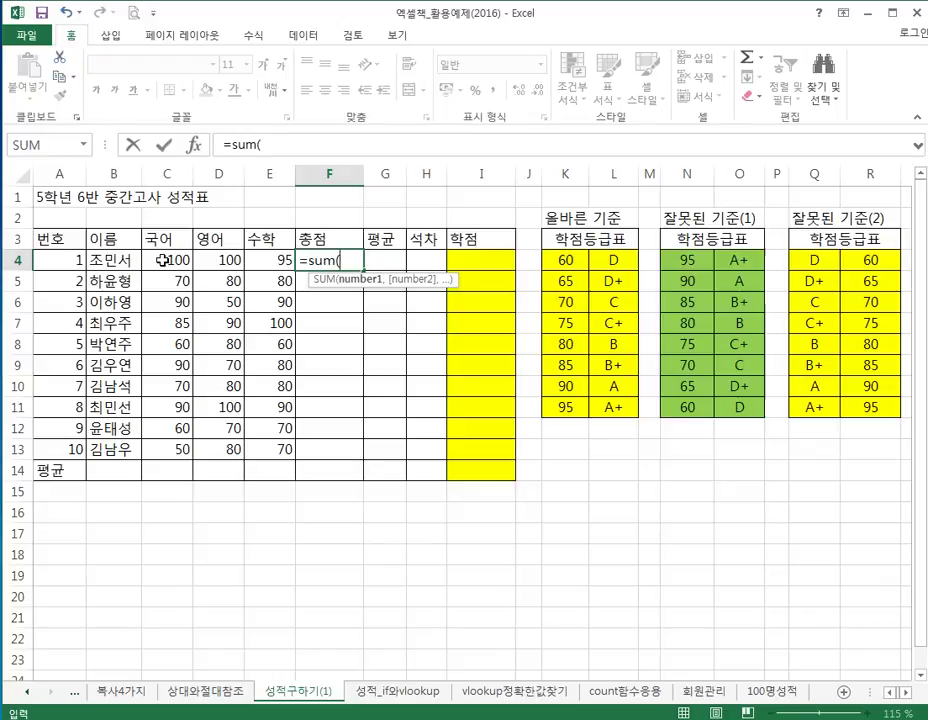
{"action": "left_click_drag", "start_coordinate": [163, 260], "coordinate": [278, 261]}
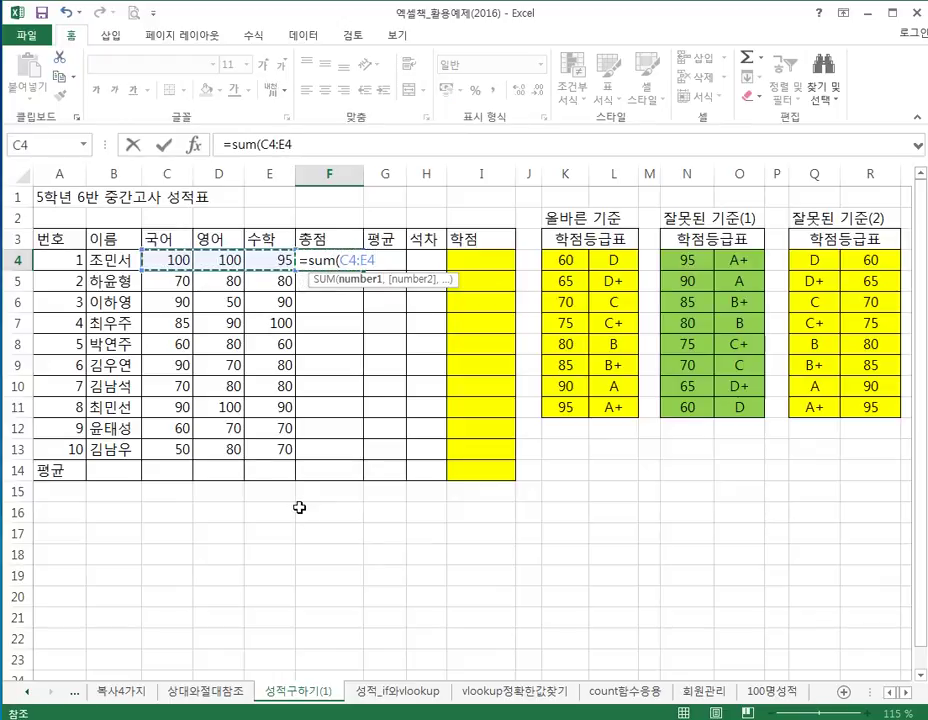
{"action": "type", "text": ")"}
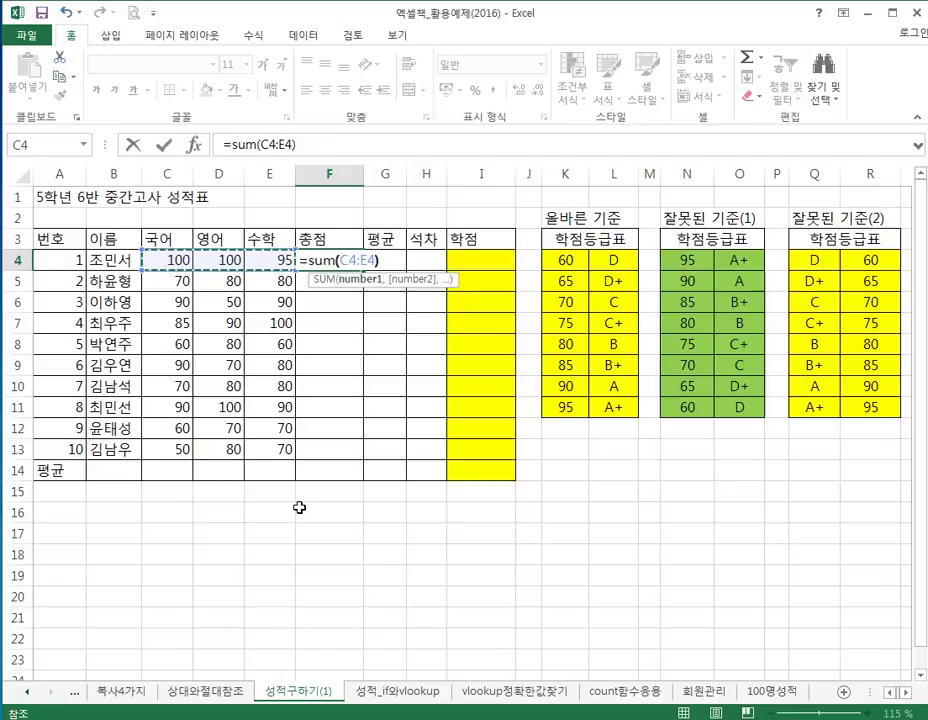
{"action": "key", "text": "Return"}
- Fill the total formula from F4 down to F13 and check the copied formulas in the last rows
{"action": "left_click", "coordinate": [348, 261]}
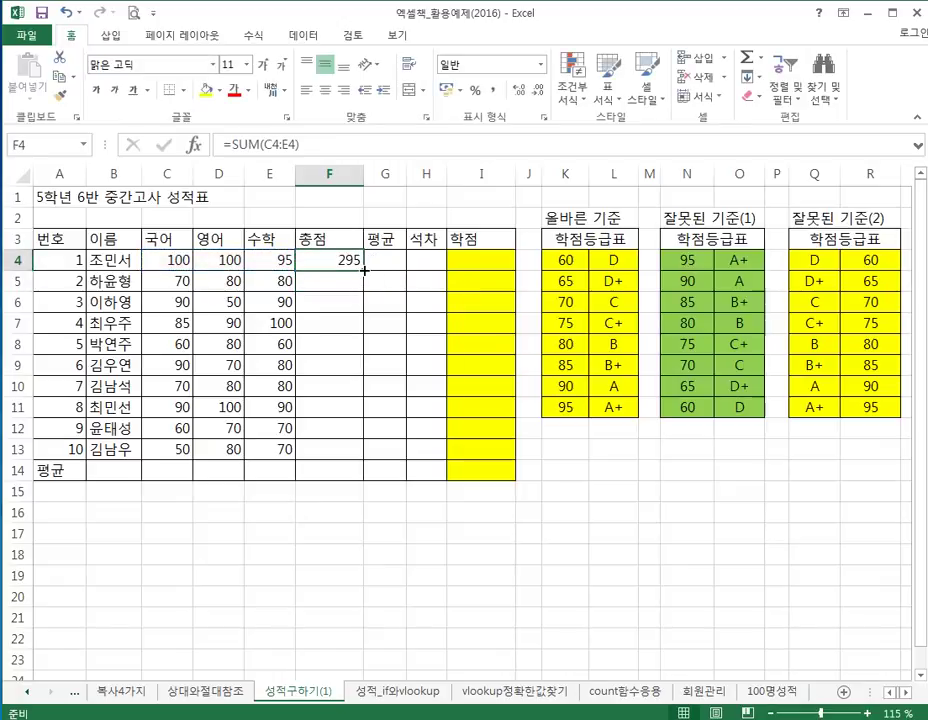
{"action": "left_click_drag", "start_coordinate": [365, 270], "coordinate": [352, 447]}
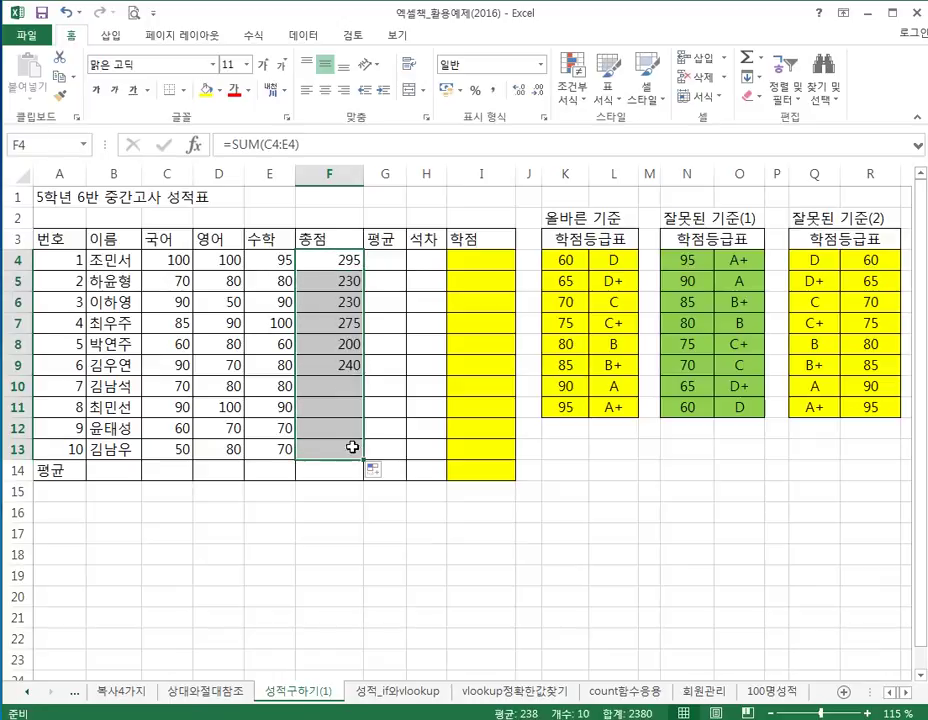
{"action": "left_click", "coordinate": [332, 400]}
{"action": "left_click", "coordinate": [332, 428]}
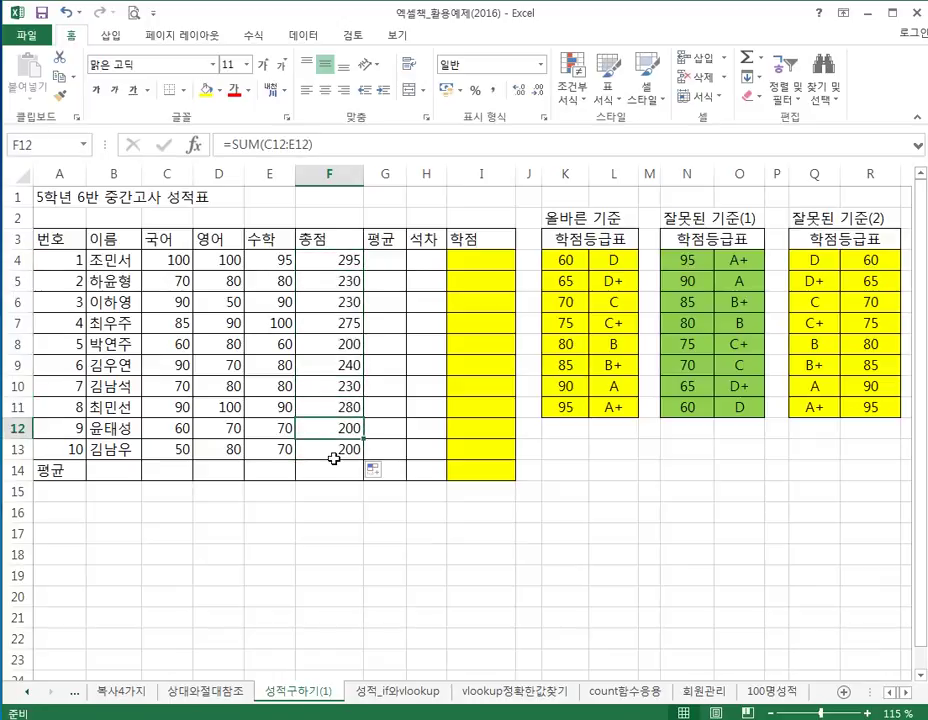
{"action": "left_click", "coordinate": [332, 447]}
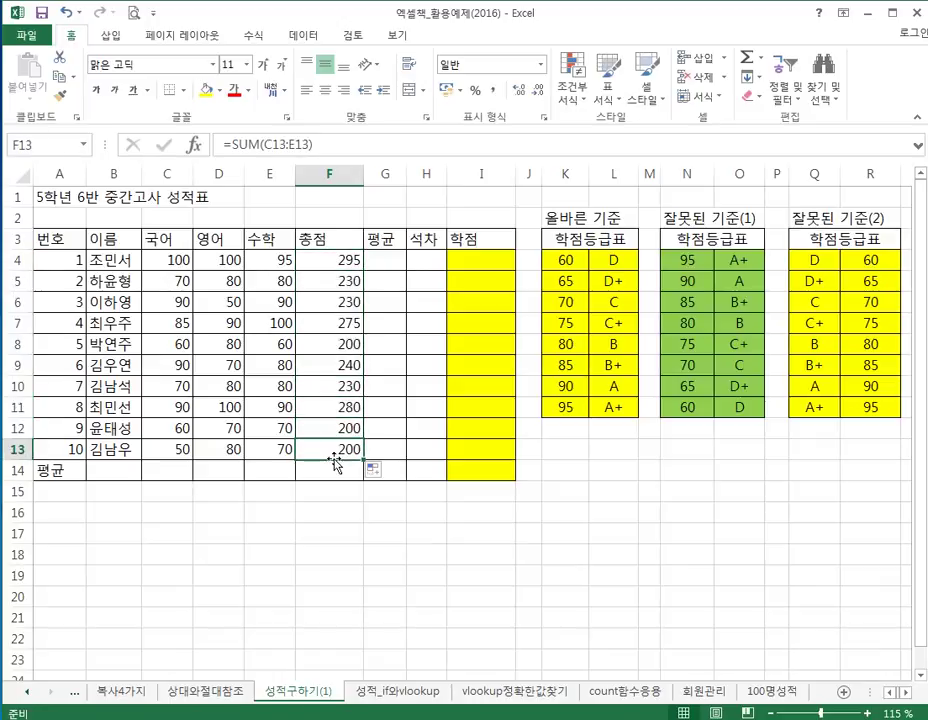
{"action": "left_click", "coordinate": [325, 145]}
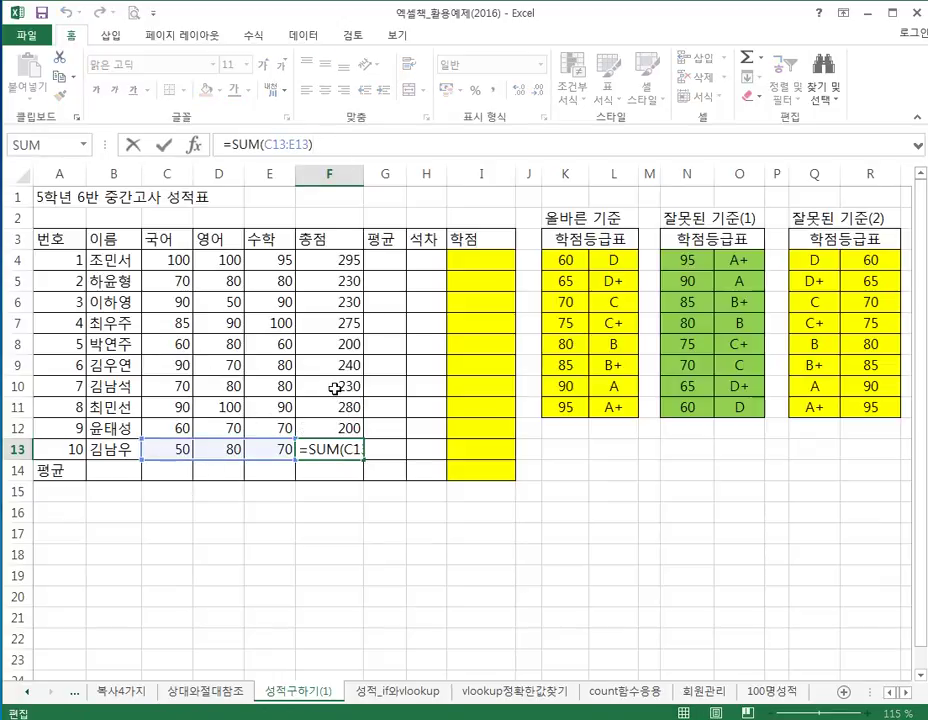
{"action": "key", "text": "ctrl+Return"}
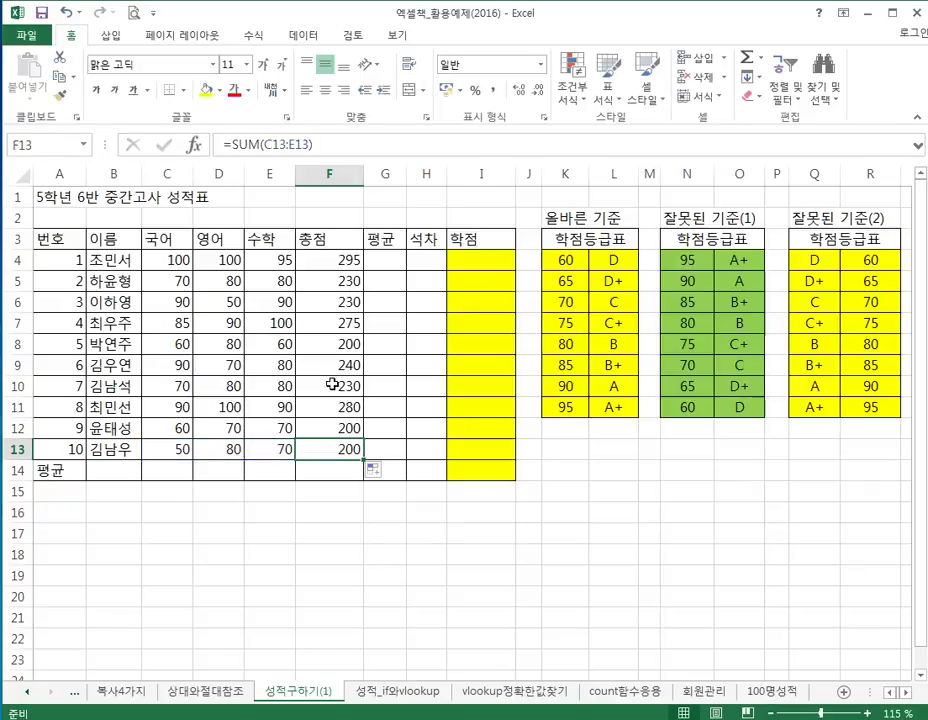
- Widen the 평균 column slightly and enter =F4/3 in G4 as the first student's average
{"action": "left_click", "coordinate": [379, 260]}
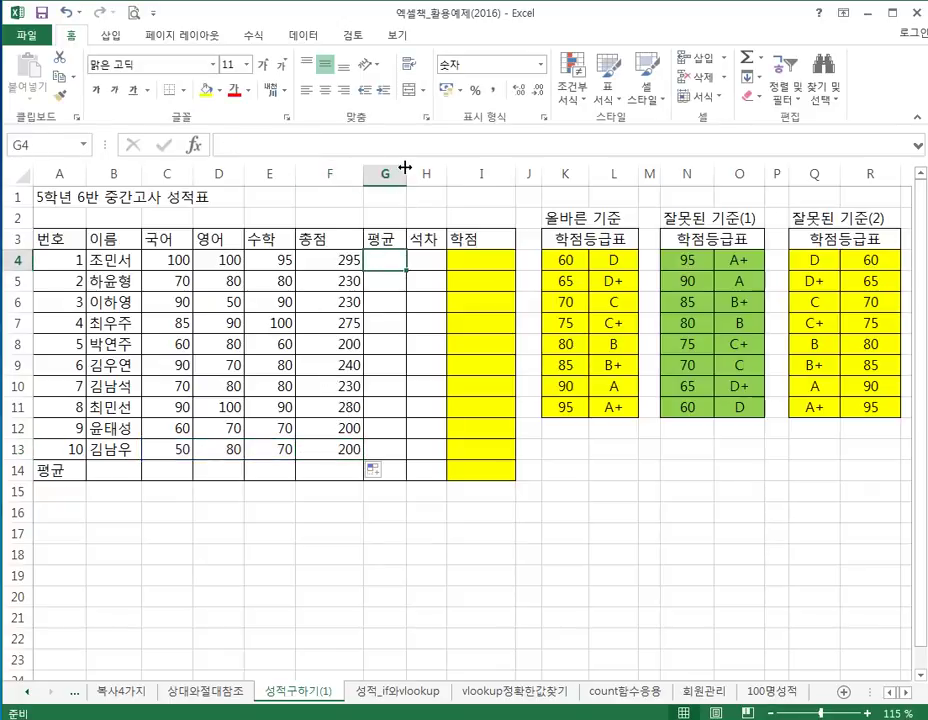
{"action": "left_click_drag", "start_coordinate": [406, 172], "coordinate": [421, 182]}
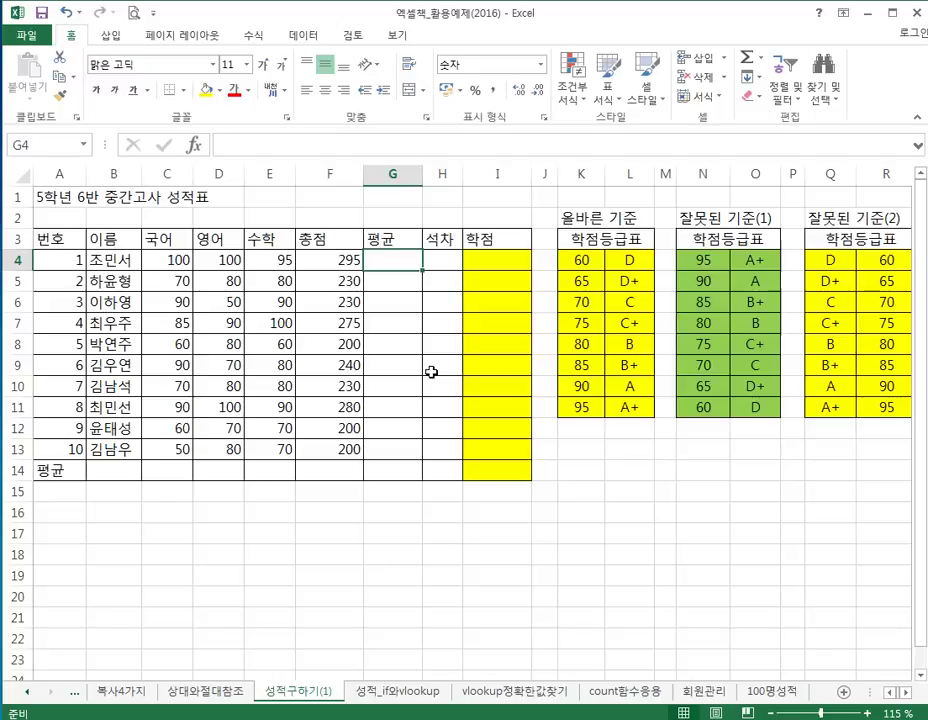
{"action": "type", "text": "="}
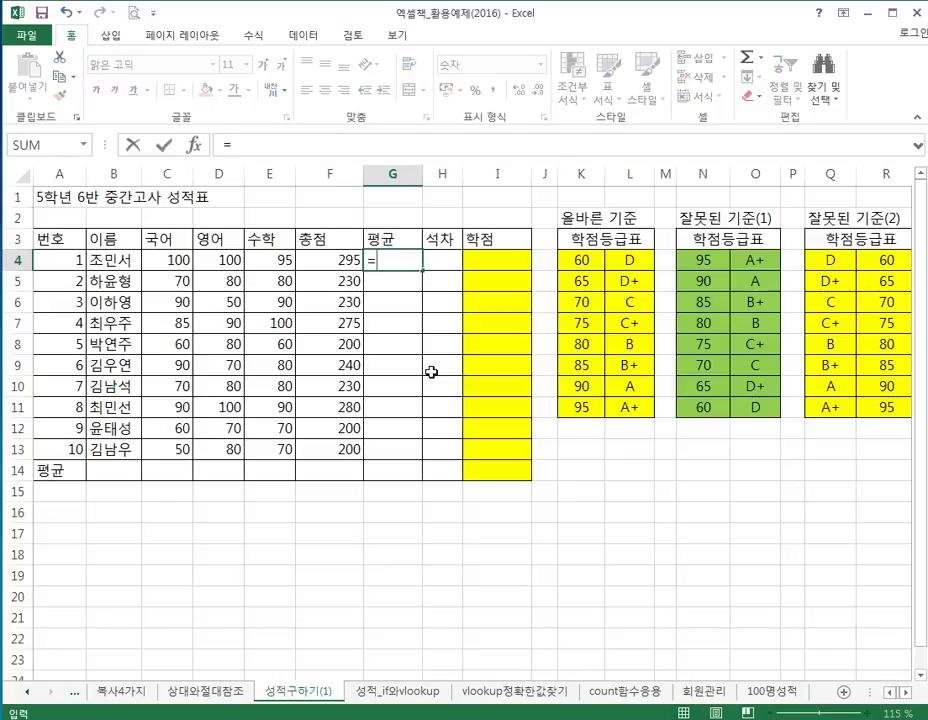
{"action": "left_click", "coordinate": [330, 261]}
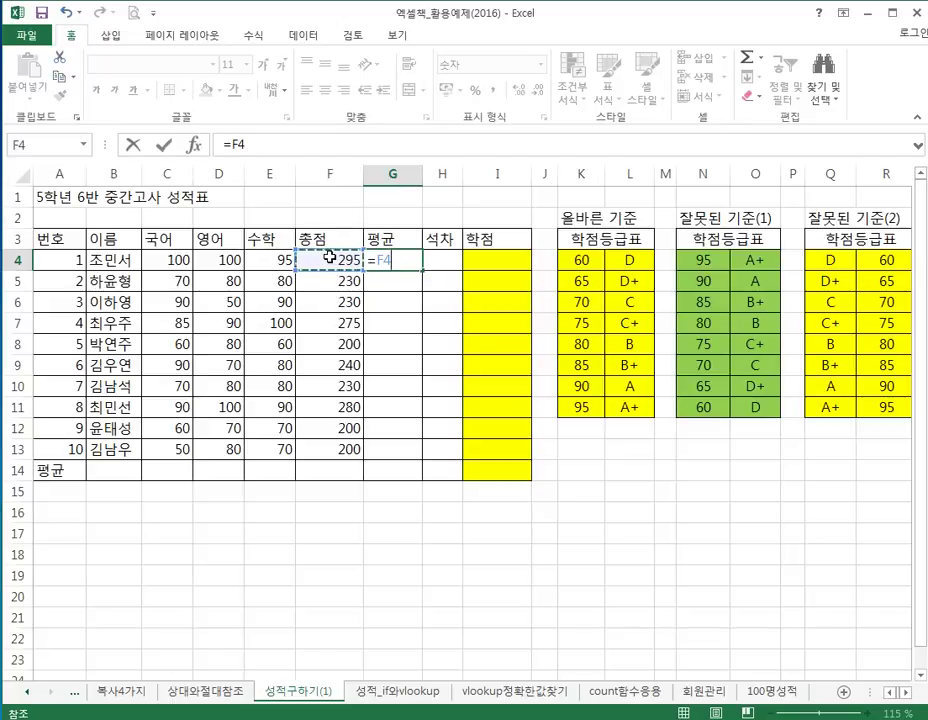
{"action": "type", "text": "/3"}
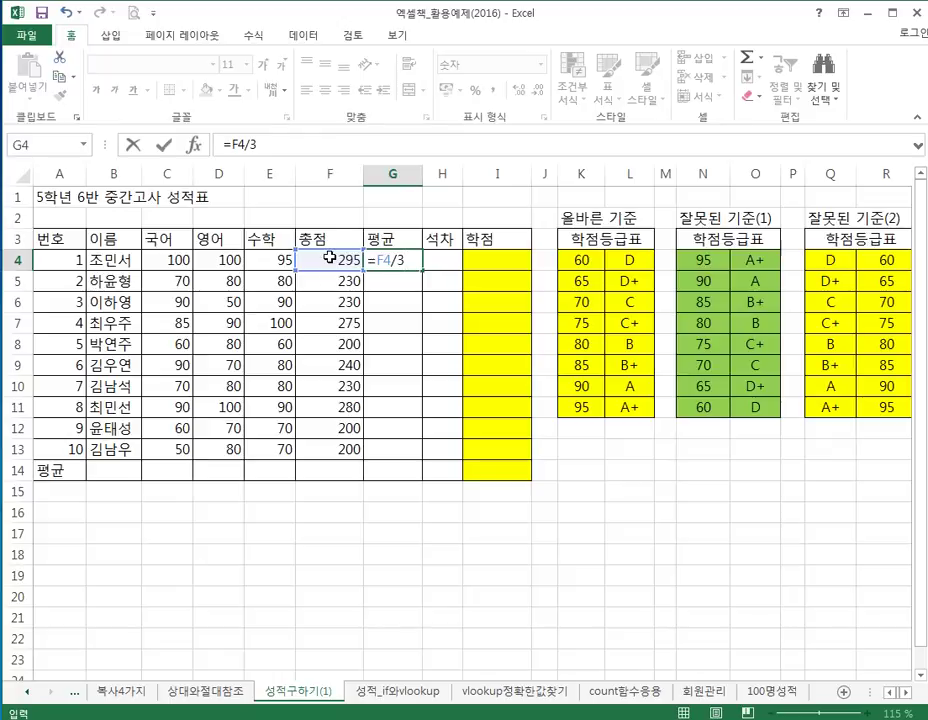
{"action": "key", "text": "Return"}
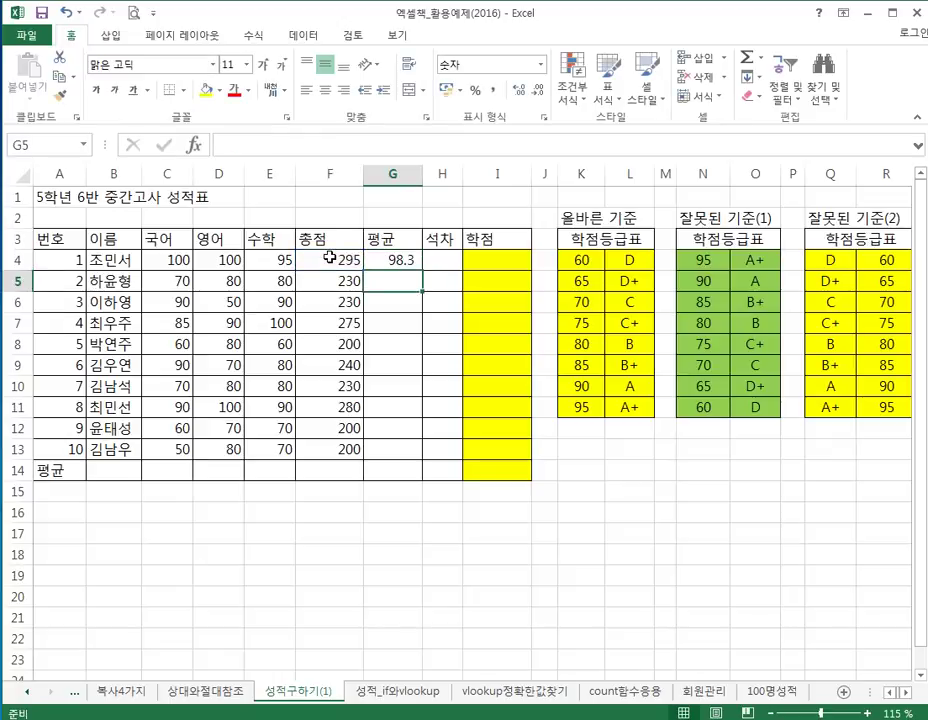
{"action": "key", "text": "Up"}
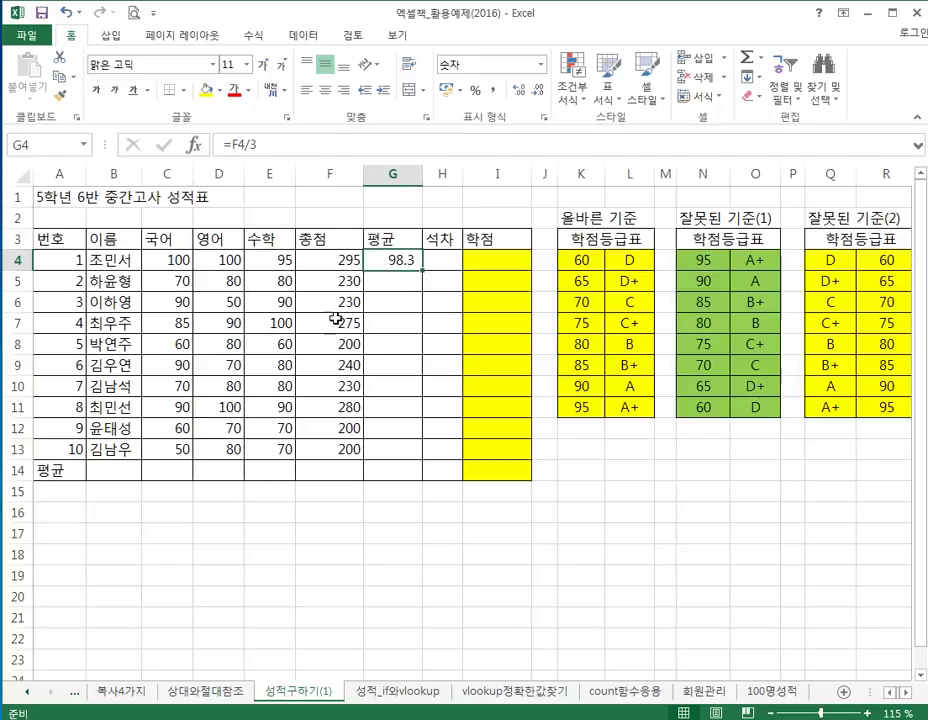
{"action": "left_click", "coordinate": [264, 145]}
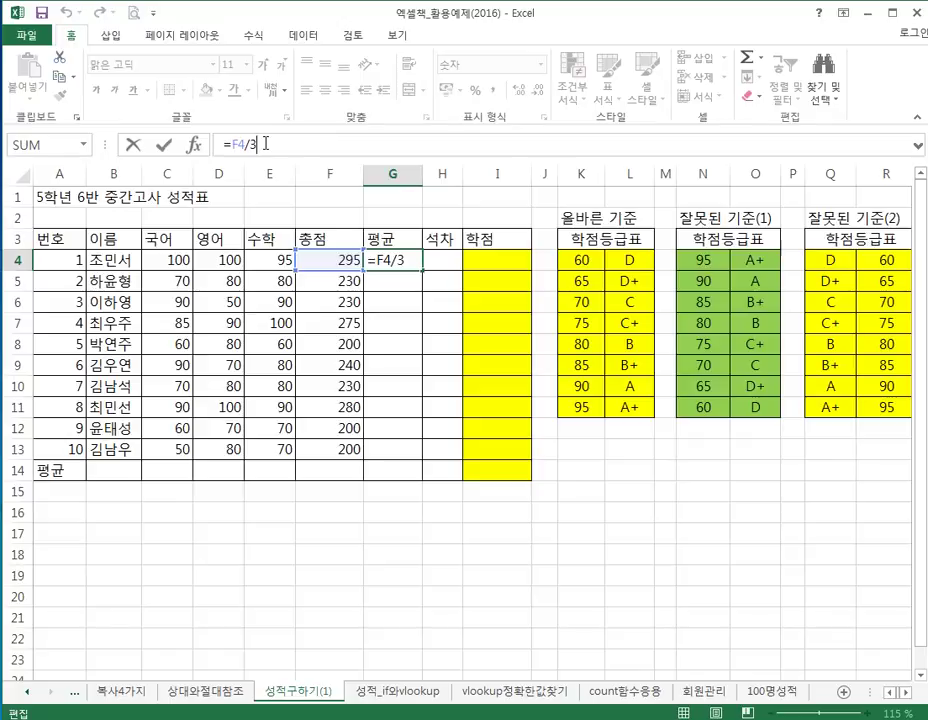
{"action": "key", "text": "ctrl+Return"}
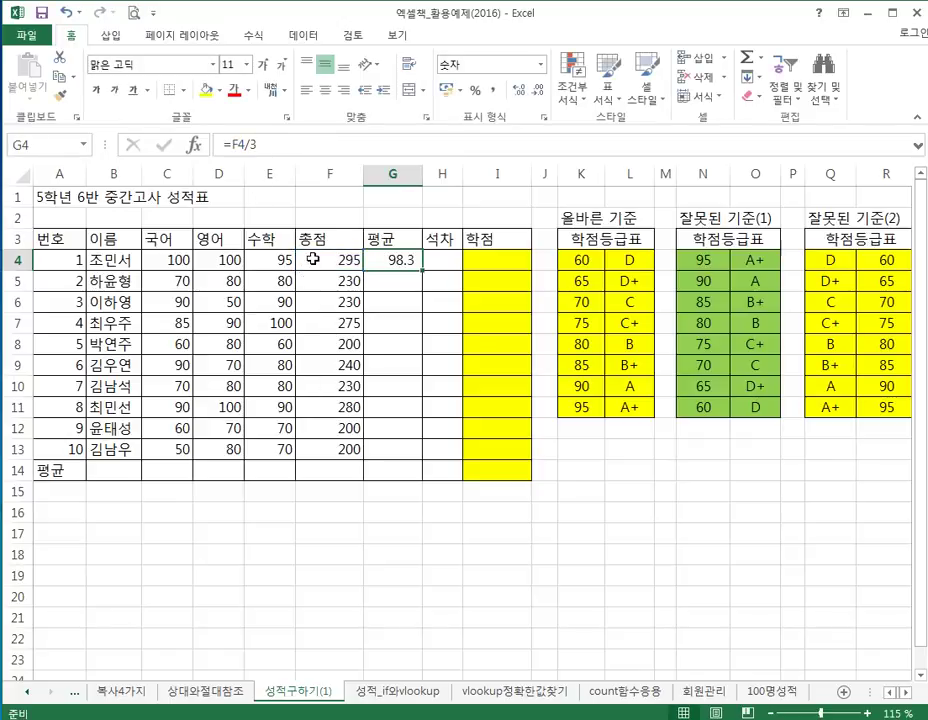
- Insert a new column before 총점 and title it 과학 in row 3
{"action": "left_click", "coordinate": [306, 262]}
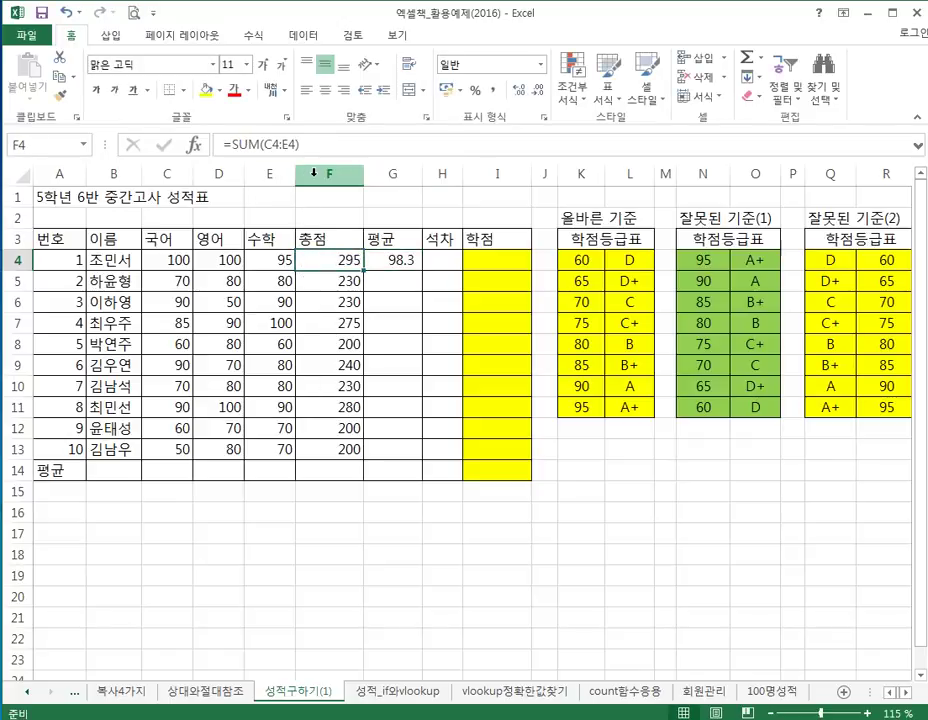
{"action": "left_click", "coordinate": [320, 174]}
{"action": "right_click", "coordinate": [318, 180]}
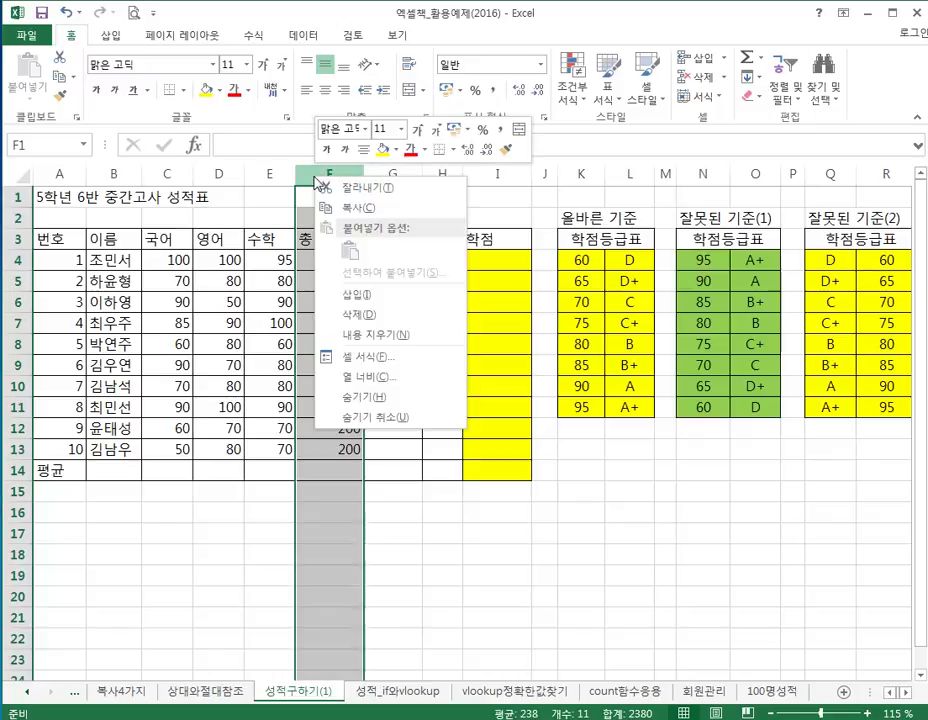
{"action": "left_click", "coordinate": [356, 295]}
{"action": "left_click", "coordinate": [321, 245]}
{"action": "type", "text": "r"}
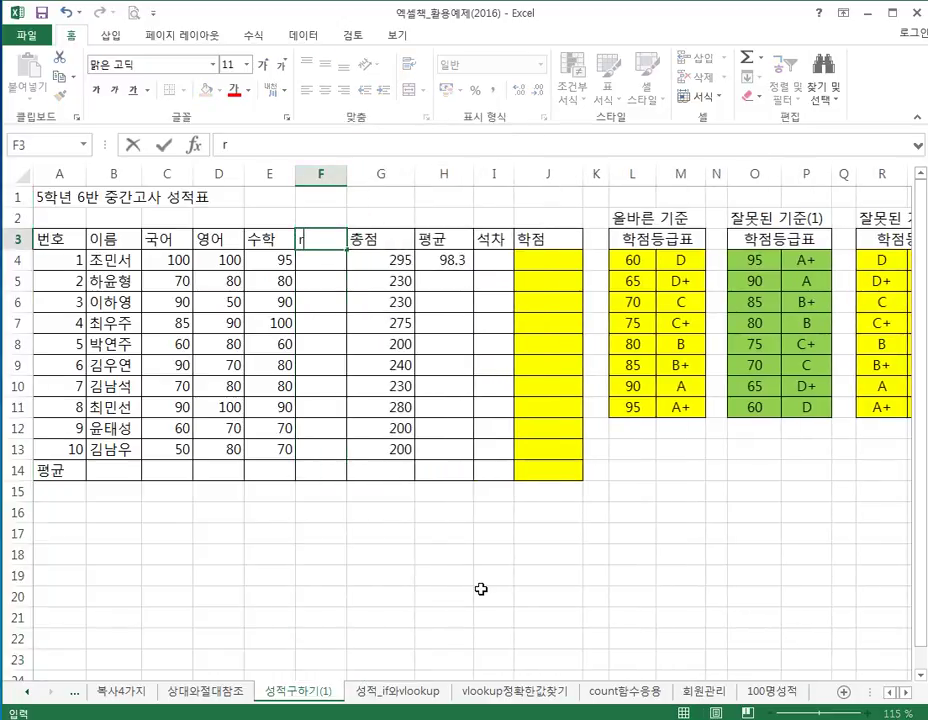
{"action": "type", "text": "rh"}
{"action": "key", "text": "BackSpace"}
{"action": "key", "text": "BackSpace"}
{"action": "type", "text": "과학"}
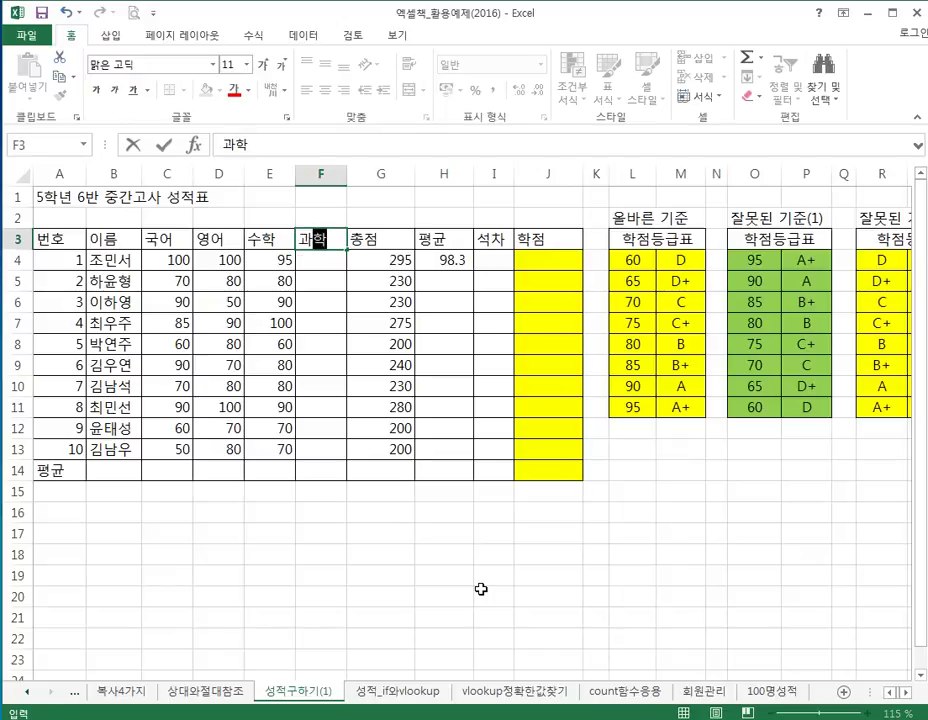
{"action": "key", "text": "Return"}
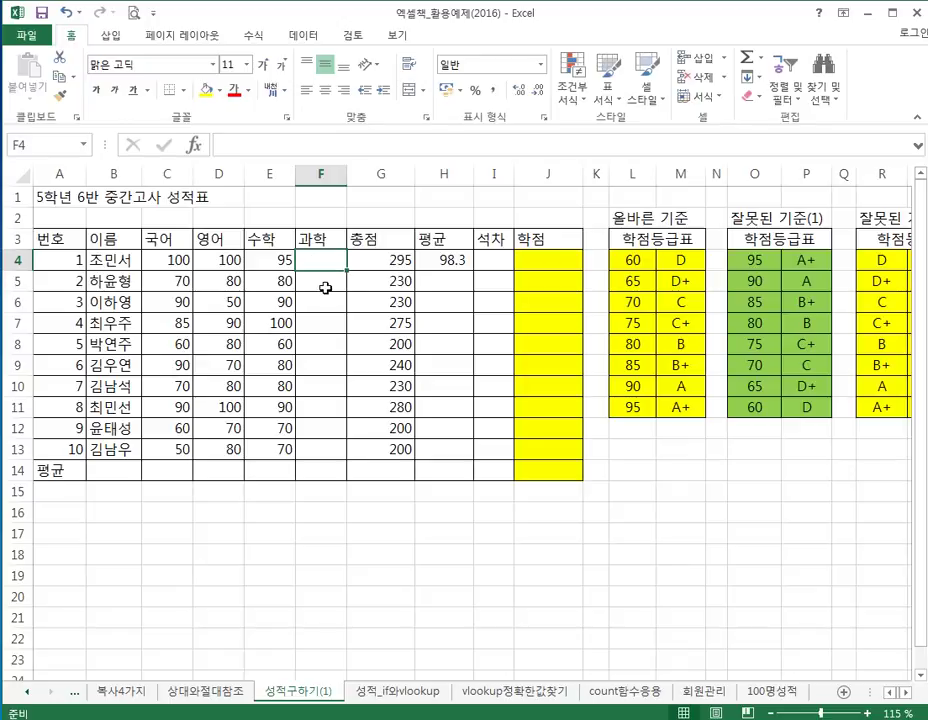
- Delete the 수학 column from the grade table
{"action": "left_click", "coordinate": [268, 174]}
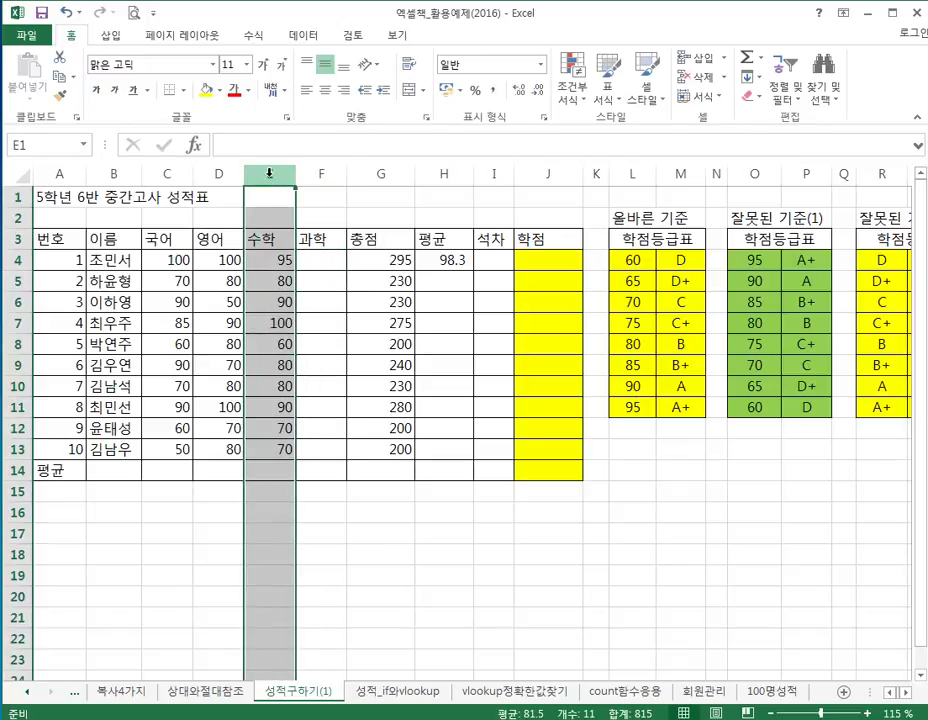
{"action": "right_click", "coordinate": [268, 174]}
{"action": "left_click", "coordinate": [288, 252]}
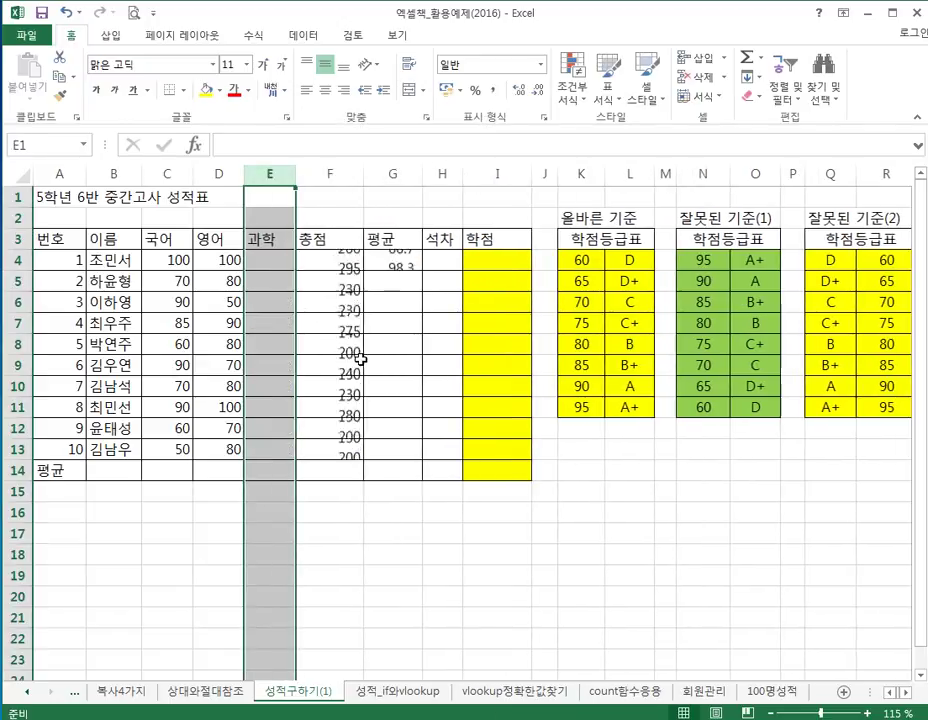
- Set the divisor of the average formula in G4 to 2
{"action": "left_click", "coordinate": [390, 261]}
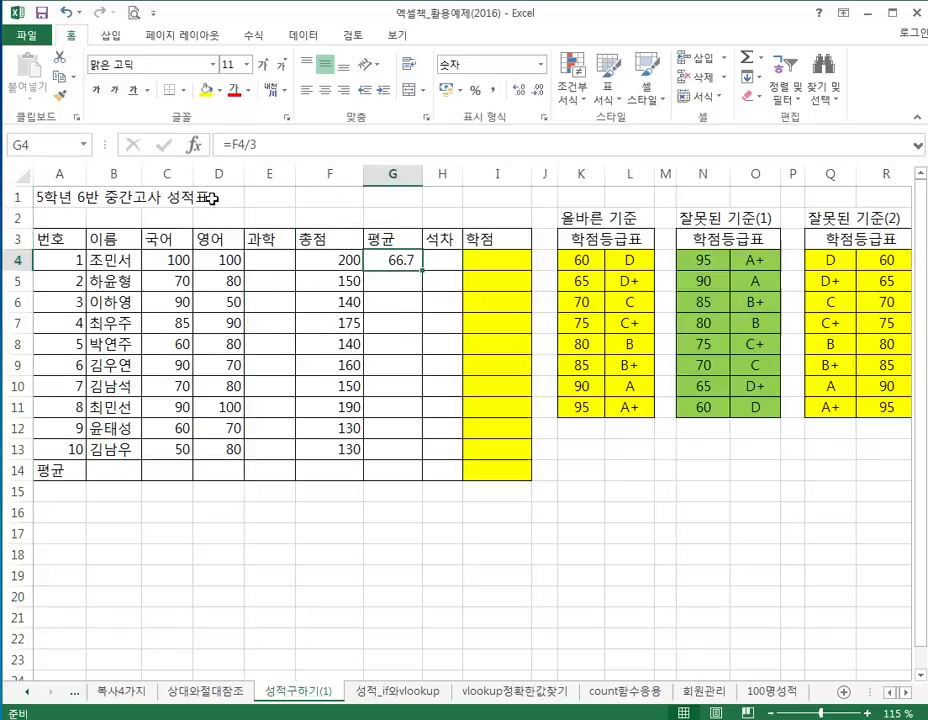
{"action": "left_click", "coordinate": [245, 145]}
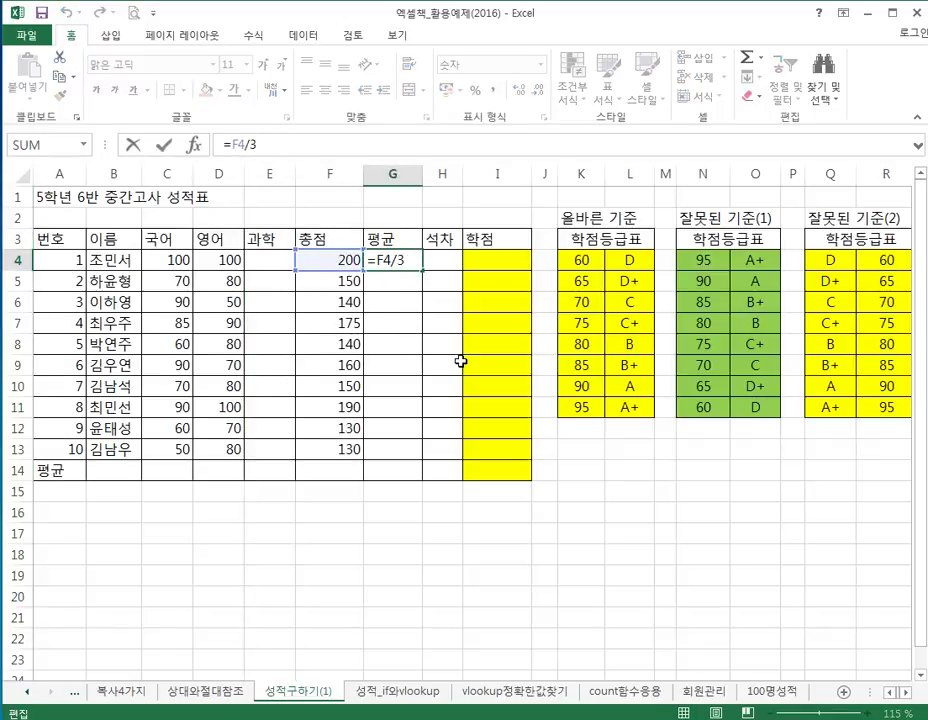
{"action": "key", "text": "BackSpace"}
{"action": "key", "text": "Return"}
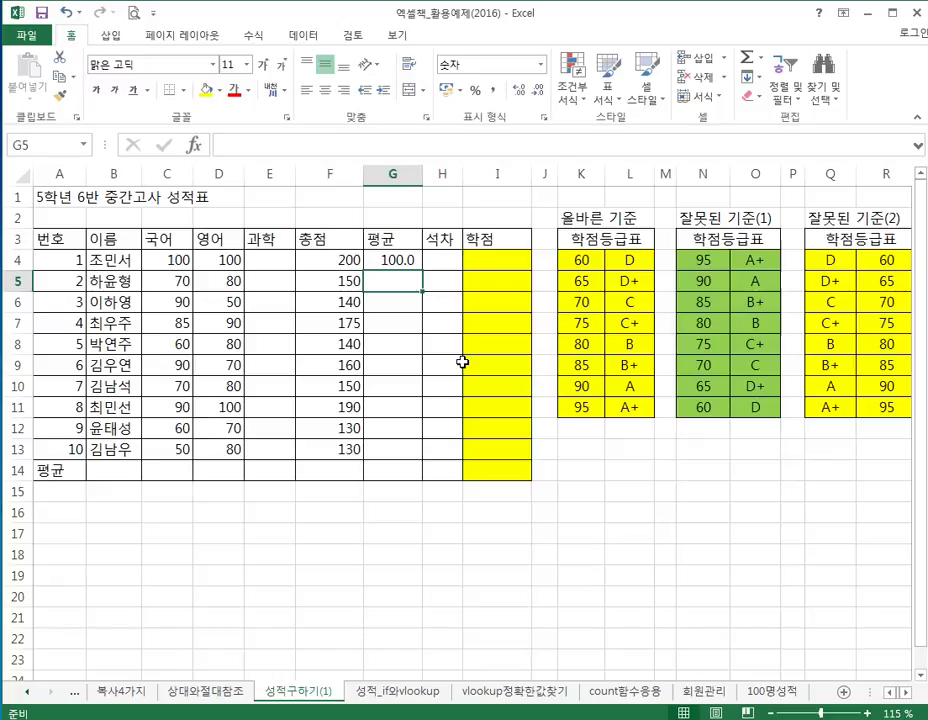
- Undo the divisor change and the deletion of the 수학 column
{"action": "key", "text": "ctrl+z"}
{"action": "key", "text": "ctrl+z"}
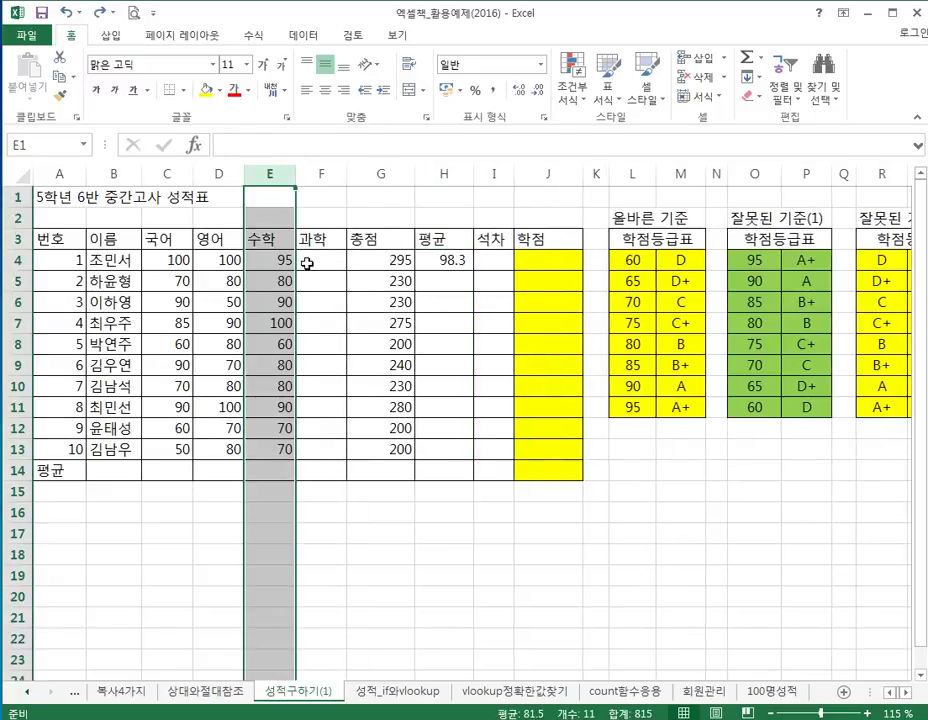
{"action": "left_click", "coordinate": [307, 263]}
- Replace the average formula in H4 with =AVERAGE(C4:E4)
{"action": "left_click", "coordinate": [444, 260]}
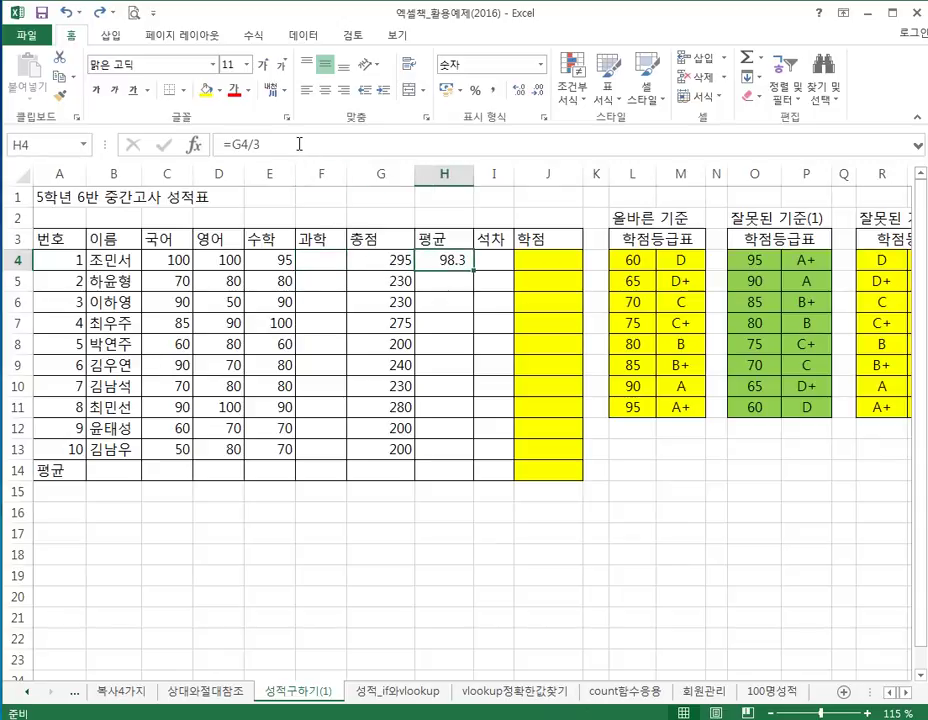
{"action": "left_click", "coordinate": [298, 144]}
{"action": "key", "text": "BackSpace"}
{"action": "key", "text": "BackSpace"}
{"action": "key", "text": "BackSpace"}
{"action": "key", "text": "BackSpace"}
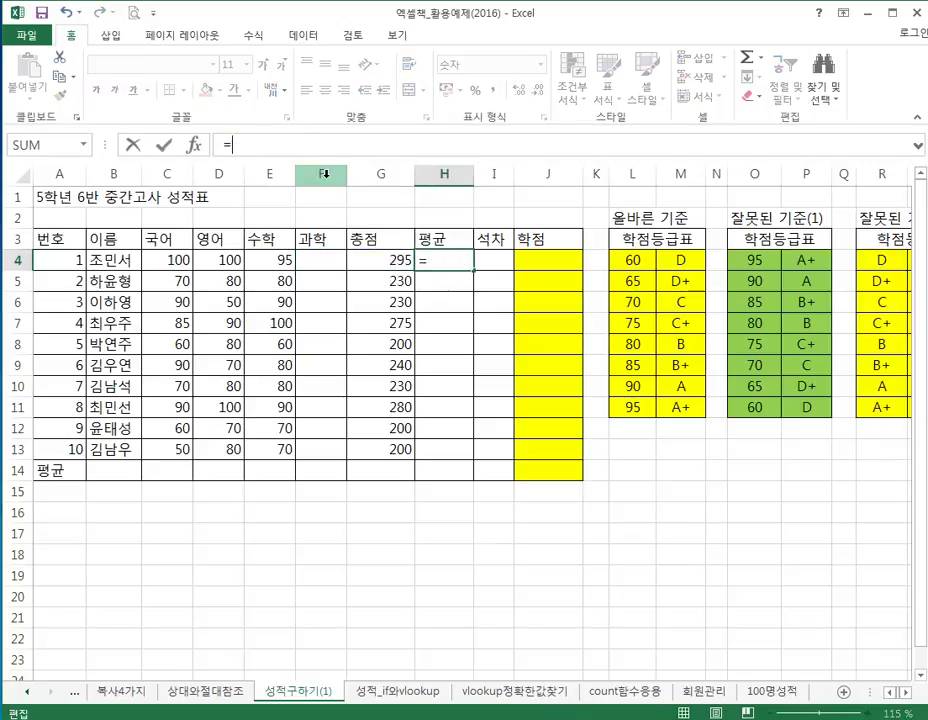
{"action": "type", "text": "aver"}
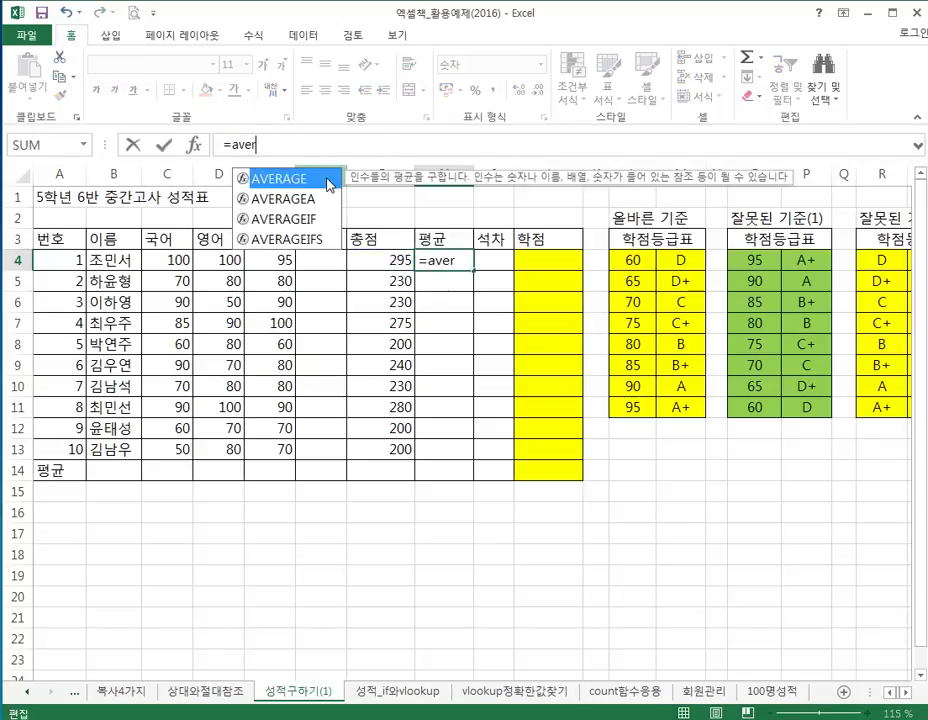
{"action": "type", "text": "age("}
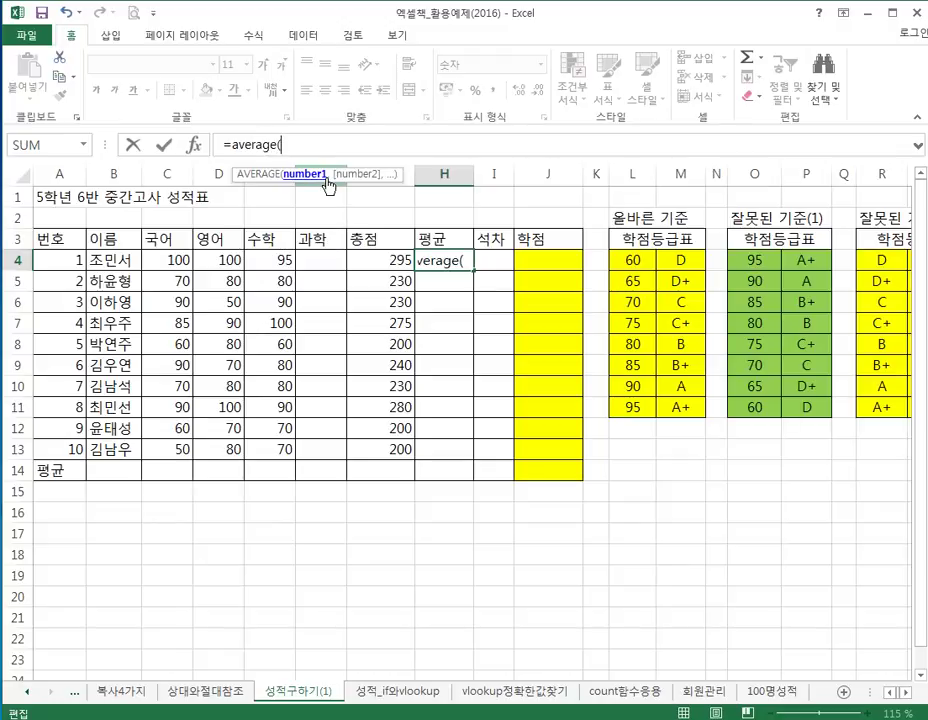
{"action": "left_click_drag", "start_coordinate": [130, 261], "coordinate": [272, 260]}
{"action": "type", "text": ")"}
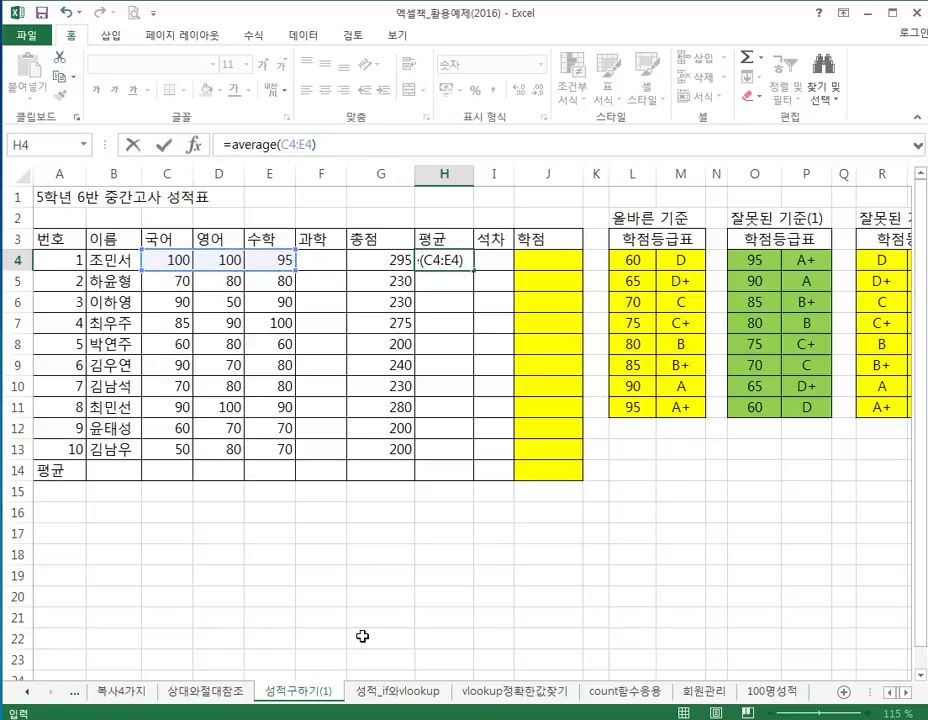
{"action": "key", "text": "Return"}
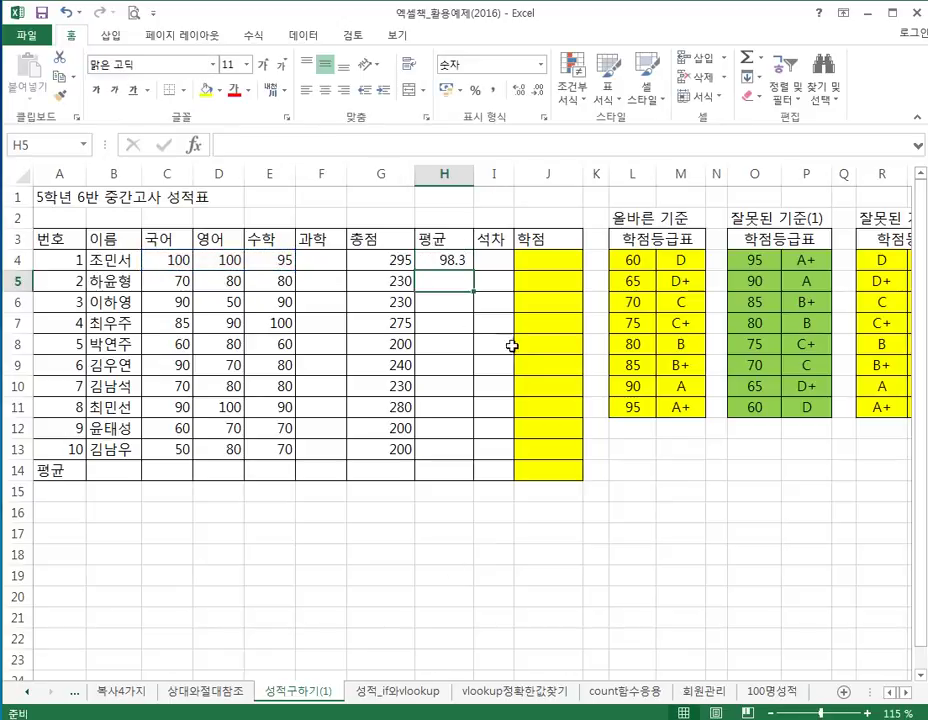
- Copy the average formula from H4 down through H13 for all students
{"action": "left_click", "coordinate": [443, 257]}
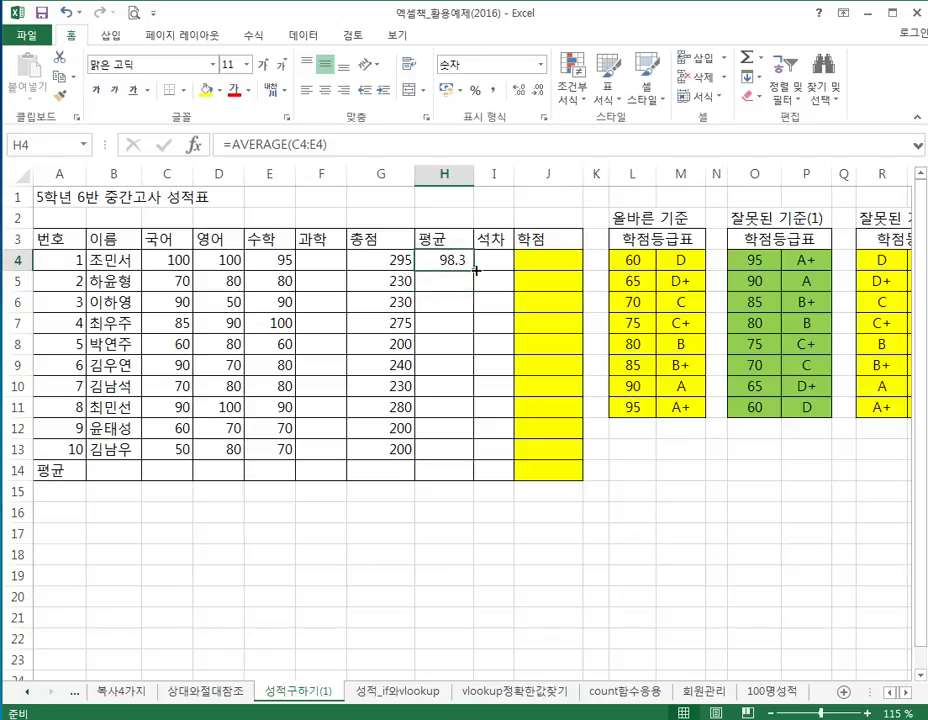
{"action": "left_click_drag", "start_coordinate": [476, 270], "coordinate": [466, 452]}
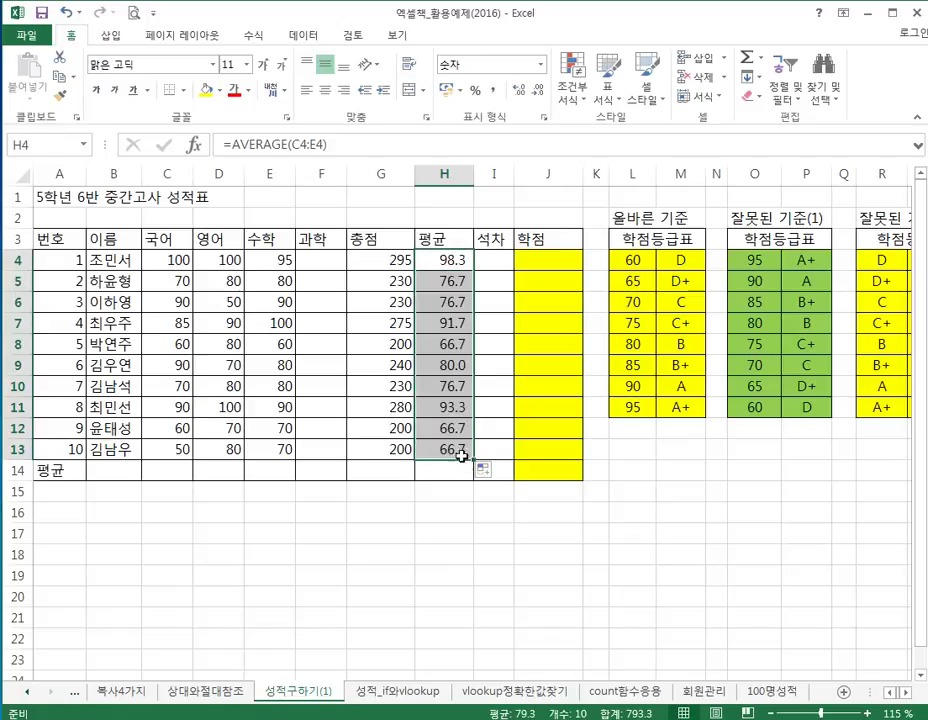
{"action": "left_click", "coordinate": [440, 343]}
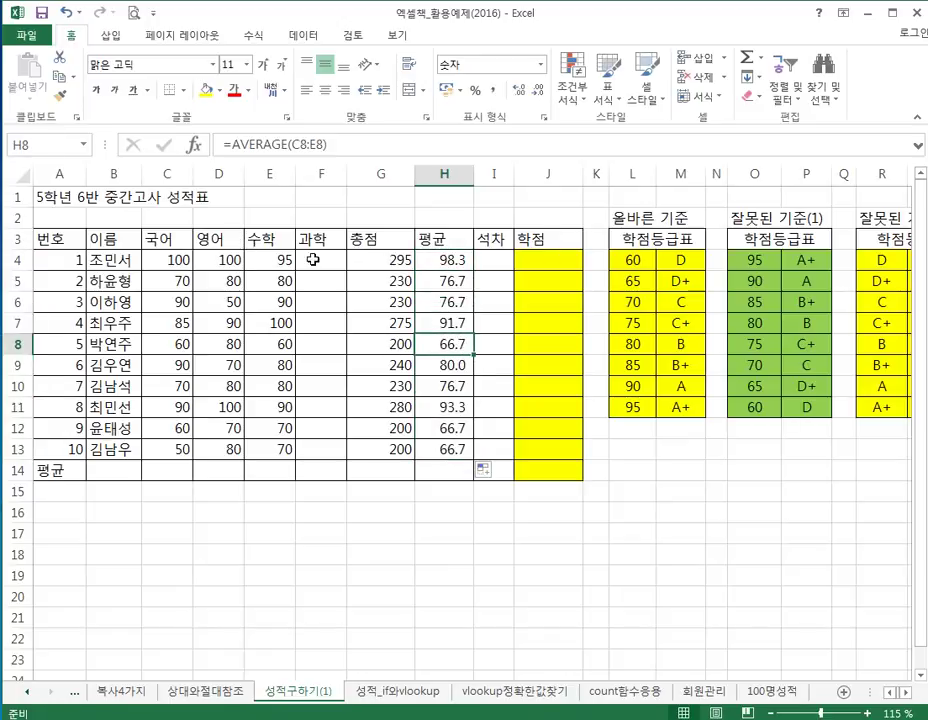
- Delete the empty 과학 column from the grade table
{"action": "left_click", "coordinate": [266, 173]}
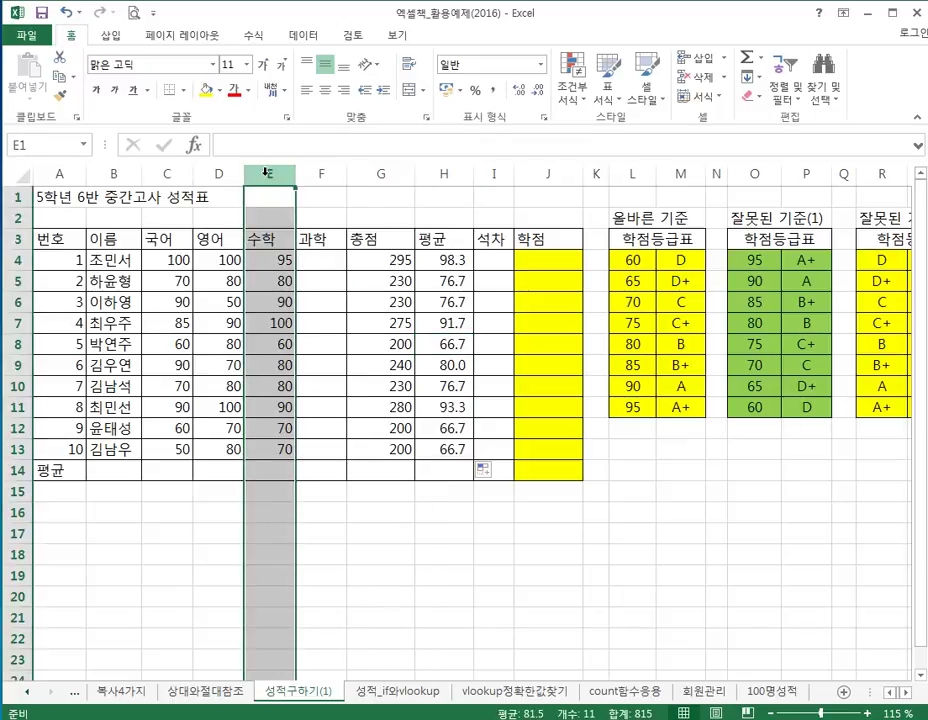
{"action": "left_click", "coordinate": [315, 174]}
{"action": "right_click", "coordinate": [316, 174]}
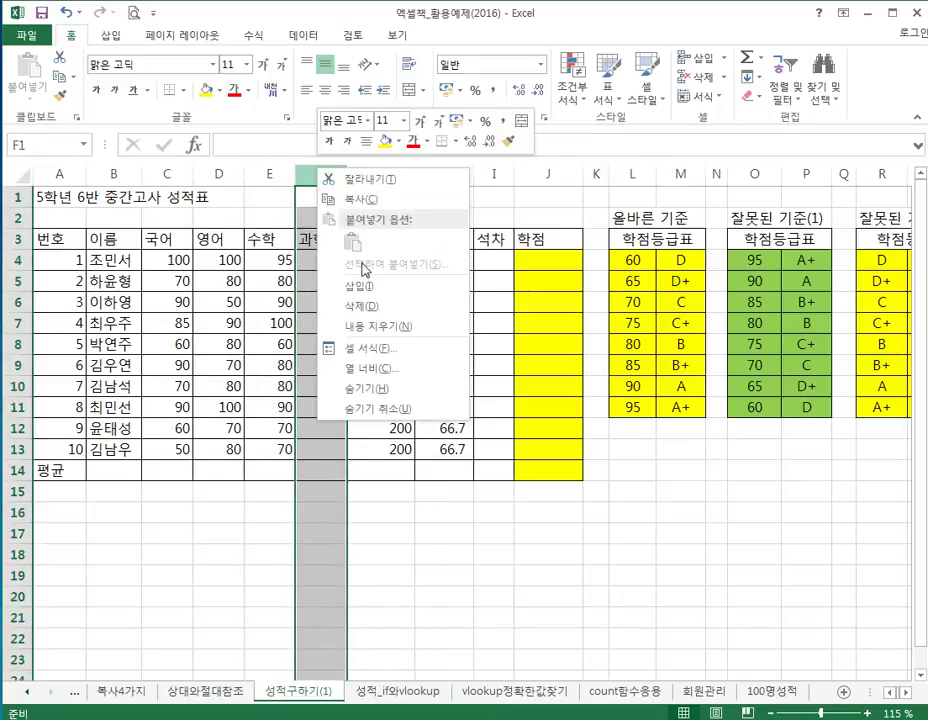
{"action": "left_click", "coordinate": [372, 305]}
- Insert a new column before 수학 and title it 과학 in row 3
{"action": "left_click", "coordinate": [260, 173]}
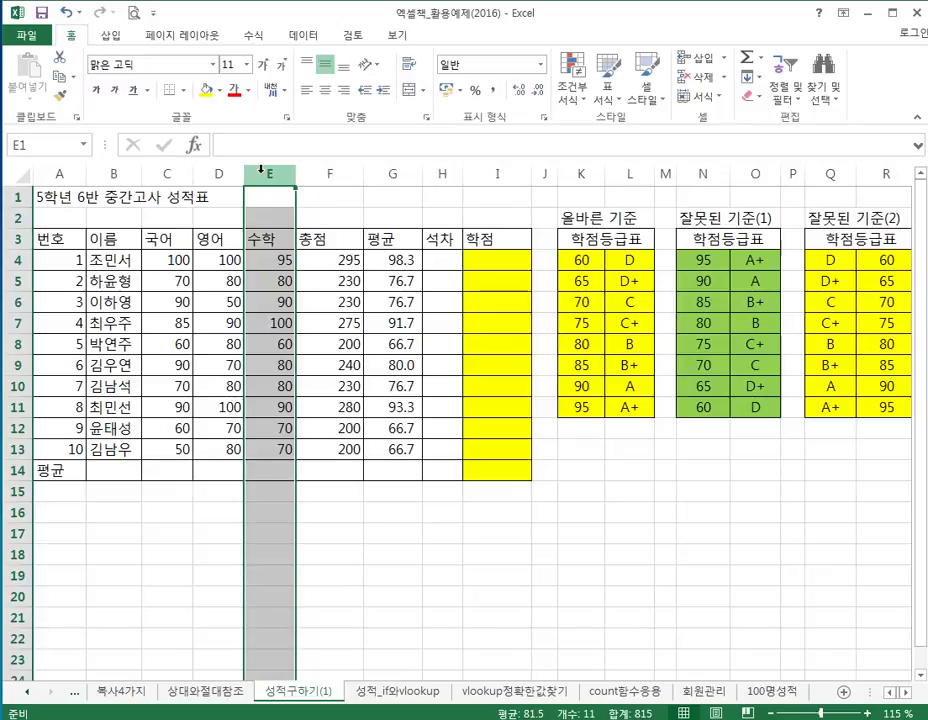
{"action": "right_click", "coordinate": [260, 172]}
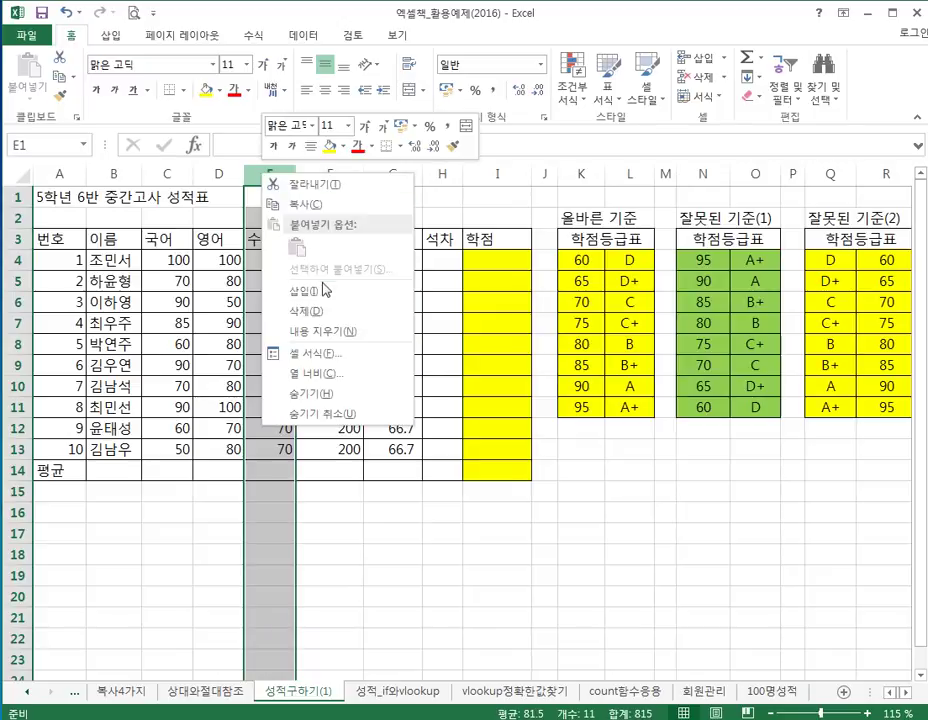
{"action": "left_click", "coordinate": [300, 288]}
{"action": "left_click", "coordinate": [263, 239]}
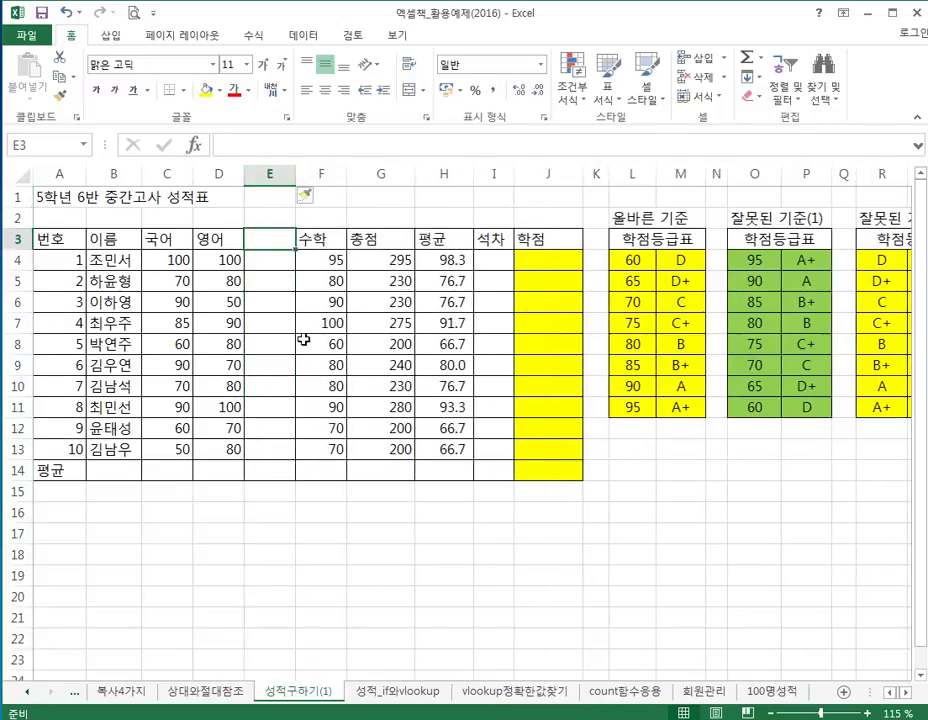
{"action": "type", "text": "과학"}
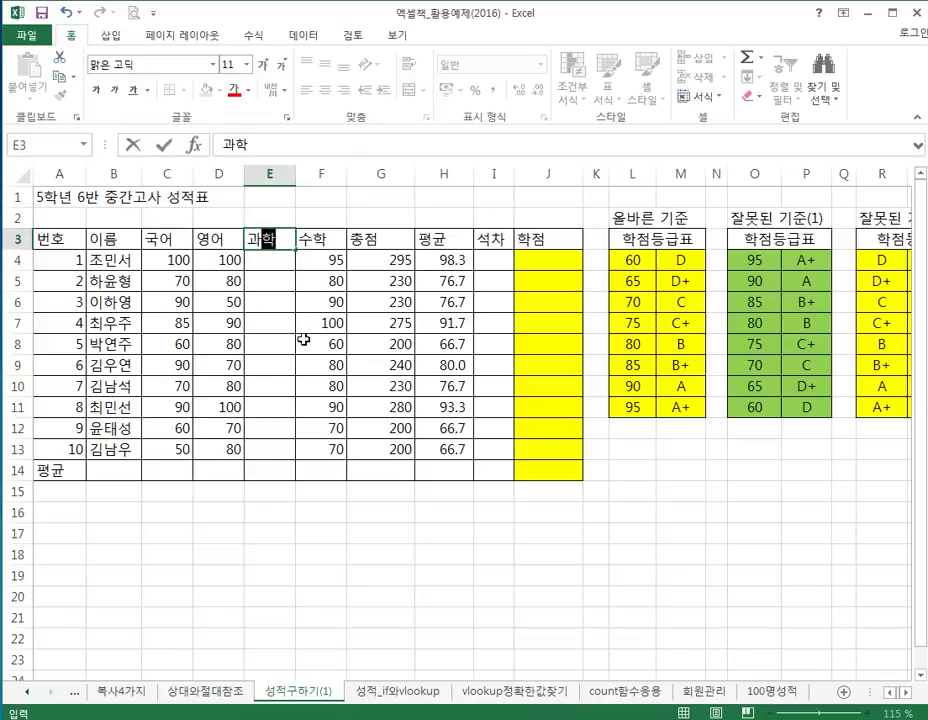
{"action": "key", "text": "Return"}
- Enter a 과학 score of 100 in E4 and copy it down through E13
{"action": "type", "text": "00"}
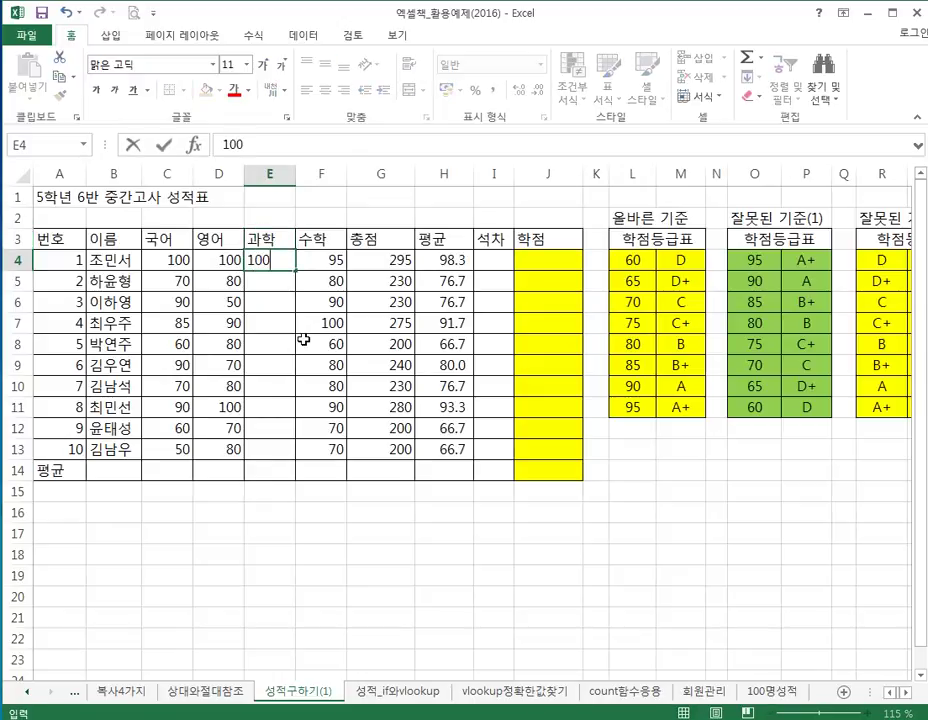
{"action": "key", "text": "Return"}
{"action": "left_click", "coordinate": [257, 253]}
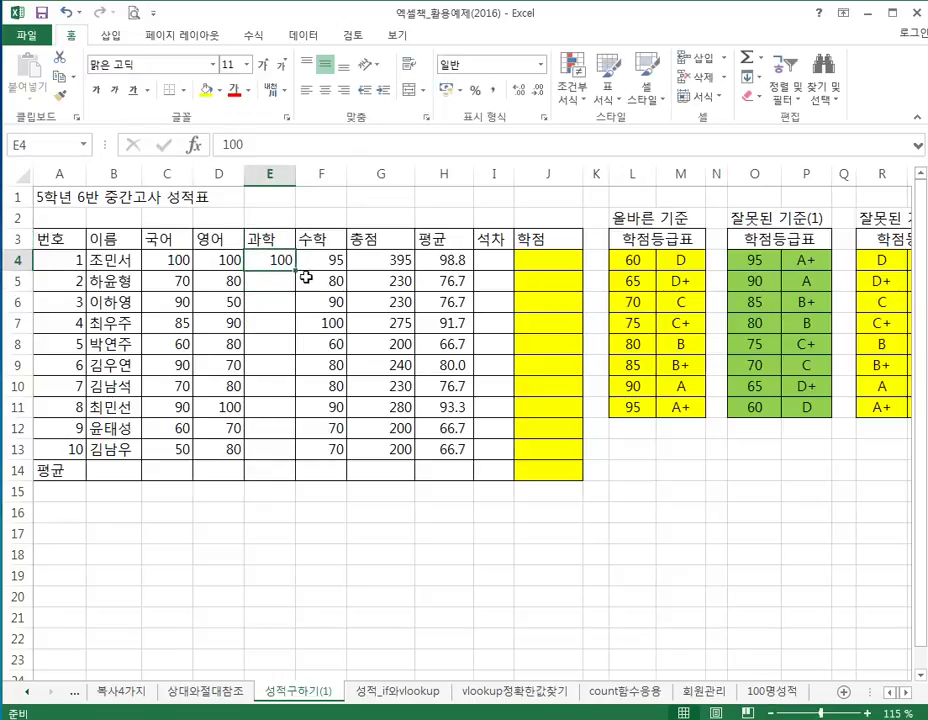
{"action": "left_click_drag", "start_coordinate": [294, 270], "coordinate": [274, 452]}
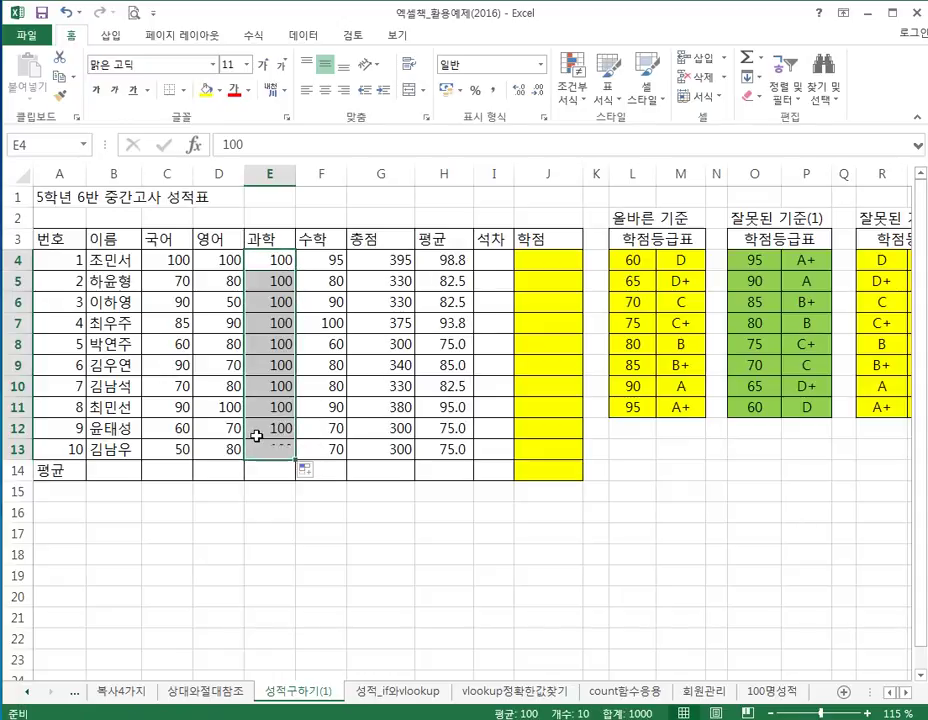
- Examine the cell ranges used by the total formula in G4 and the average formula in H4
{"action": "left_click", "coordinate": [390, 259]}
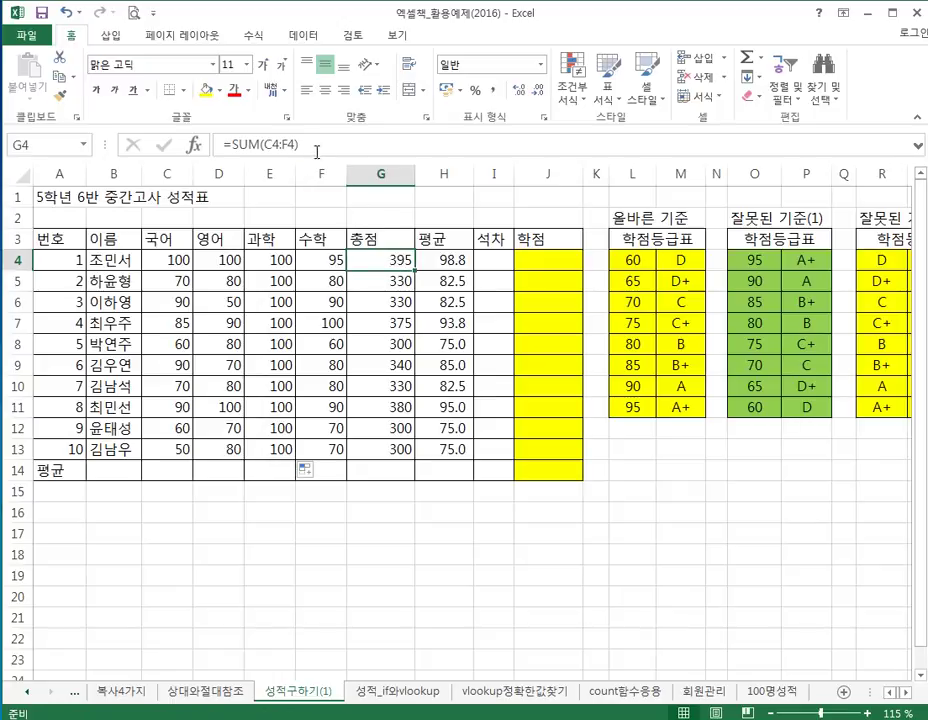
{"action": "key", "text": "F2"}
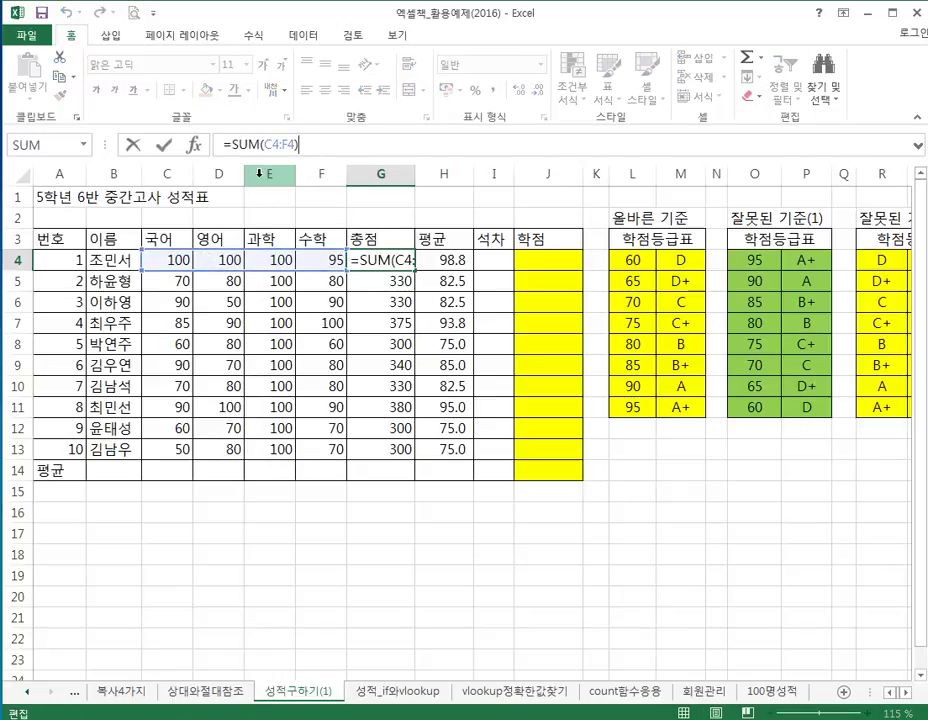
{"action": "left_click", "coordinate": [262, 173]}
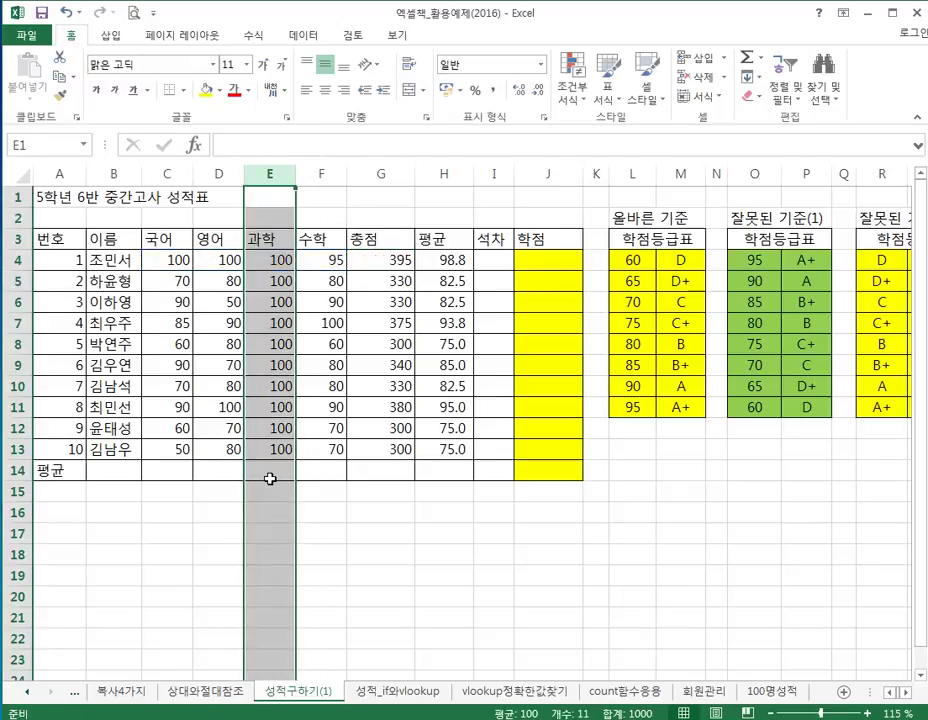
{"action": "left_click", "coordinate": [385, 262]}
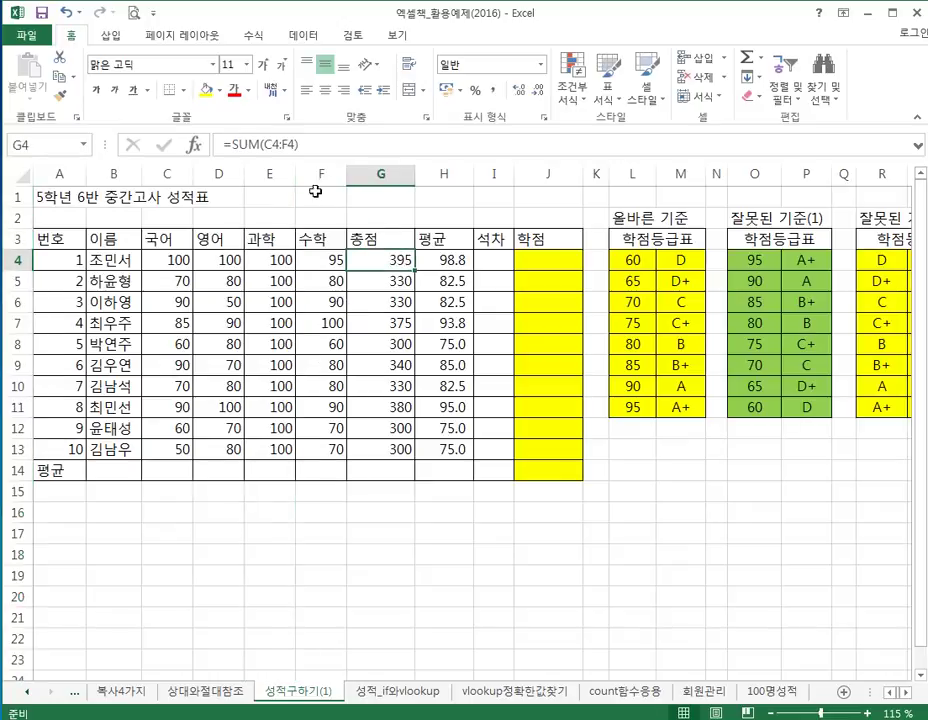
{"action": "left_click", "coordinate": [299, 143]}
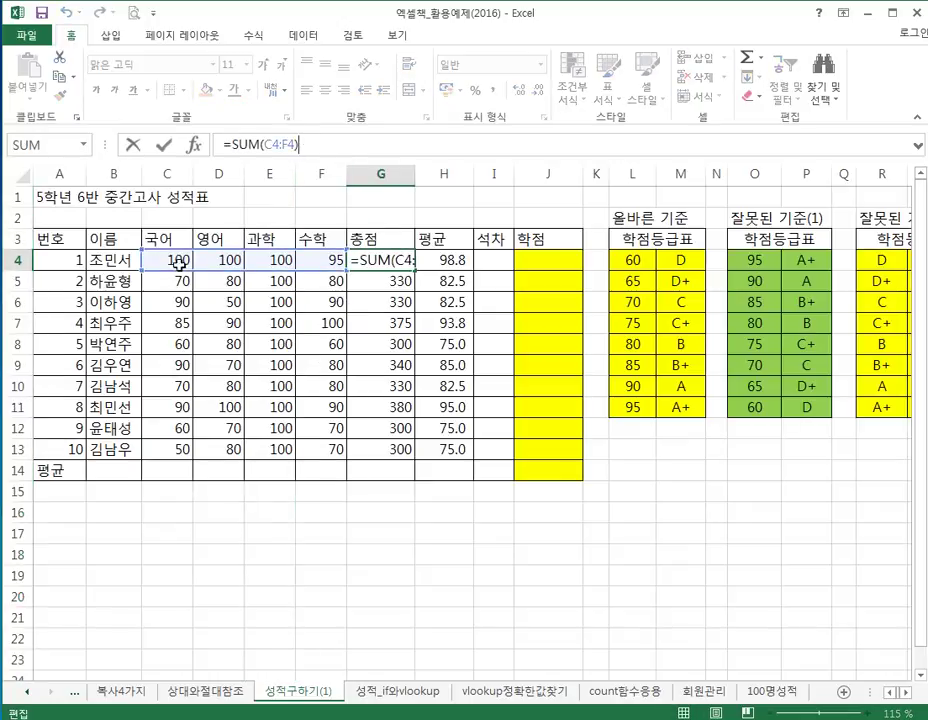
{"action": "left_click", "coordinate": [441, 263]}
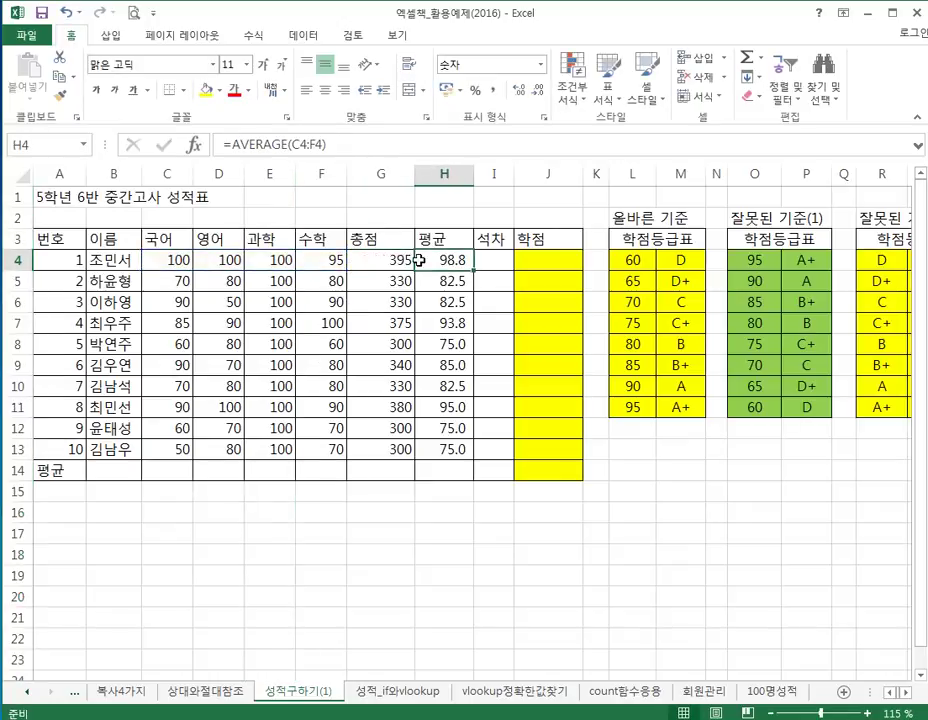
{"action": "left_click", "coordinate": [340, 142]}
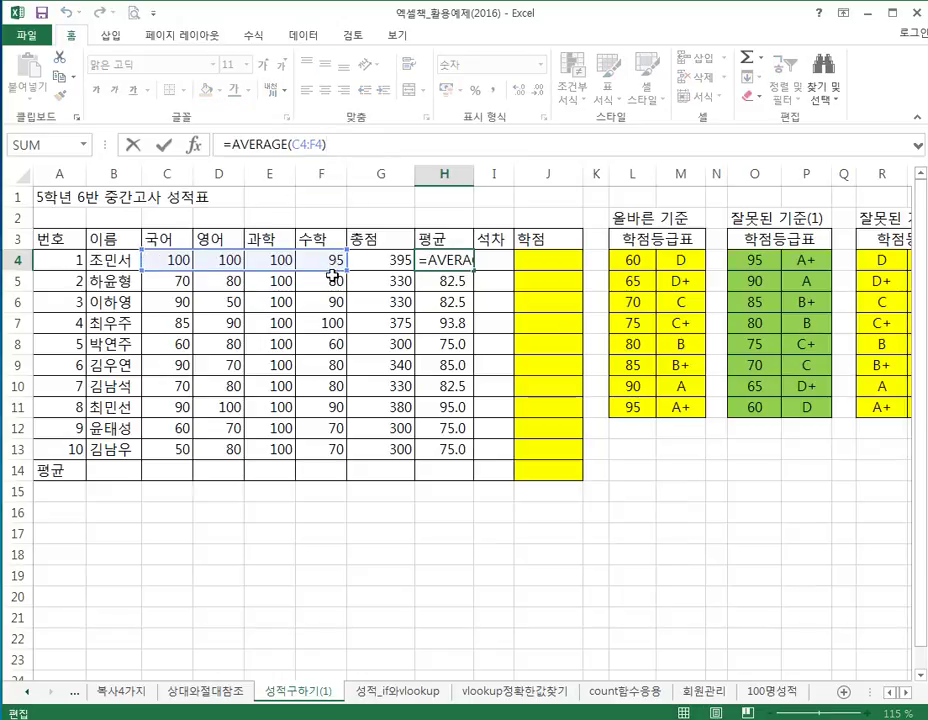
{"action": "key", "text": "ctrl+Return"}
- Delete the 과학 column located between 영어 and 수학
{"action": "left_click", "coordinate": [268, 174]}
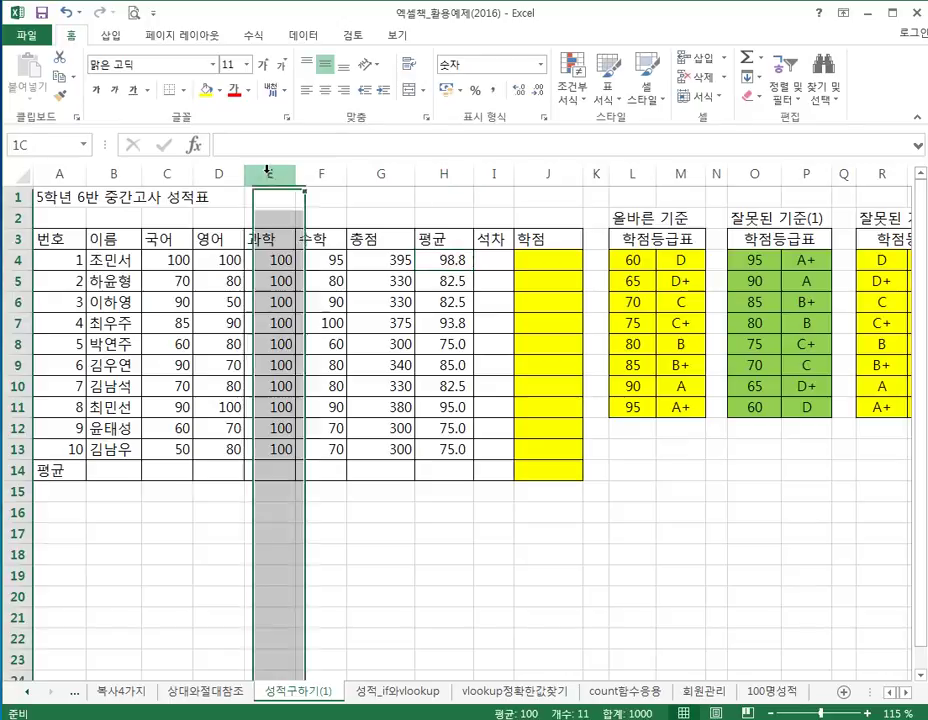
{"action": "right_click", "coordinate": [268, 174]}
{"action": "left_click", "coordinate": [301, 311]}
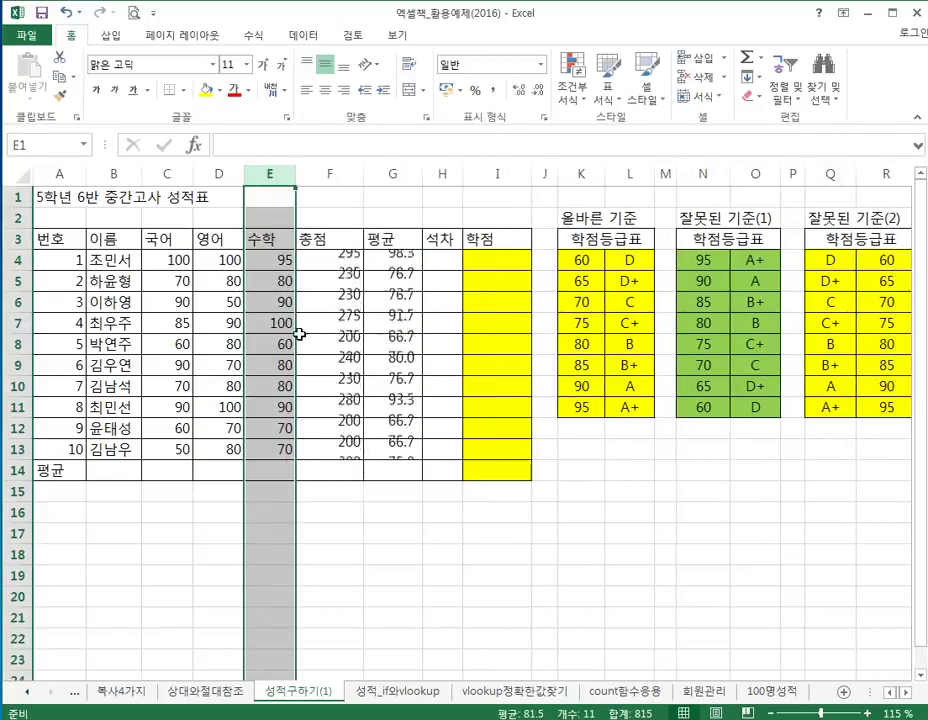
- Check the cell ranges of the total formula in F4 and the average formula in G4
{"action": "left_click", "coordinate": [328, 262]}
{"action": "key", "text": "shift+Down"}
{"action": "key", "text": "shift+Down"}
{"action": "left_click", "coordinate": [328, 262]}
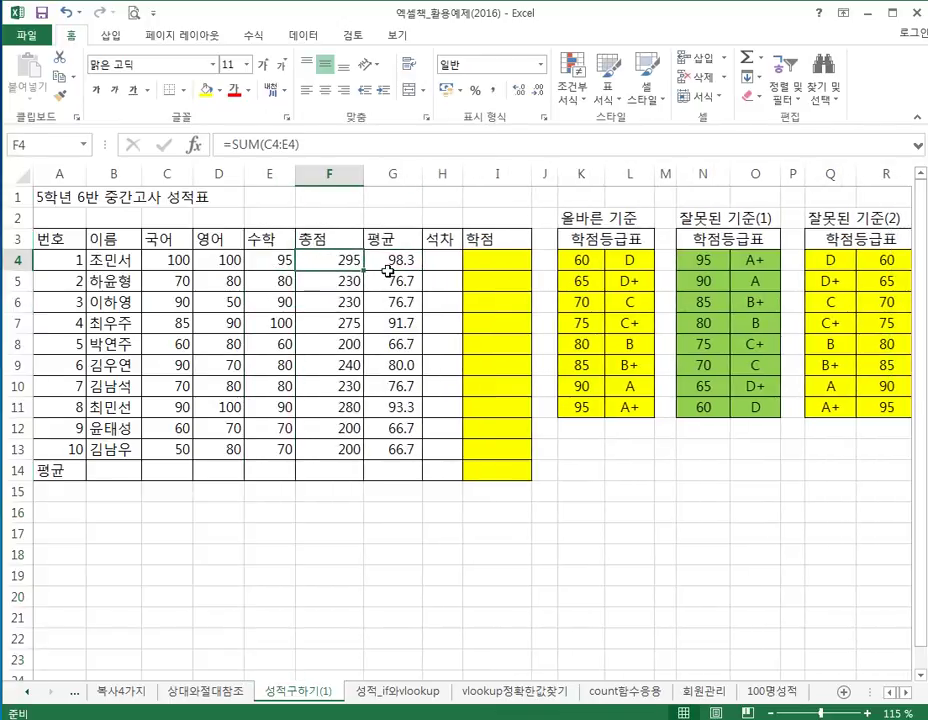
{"action": "double_click", "coordinate": [335, 260]}
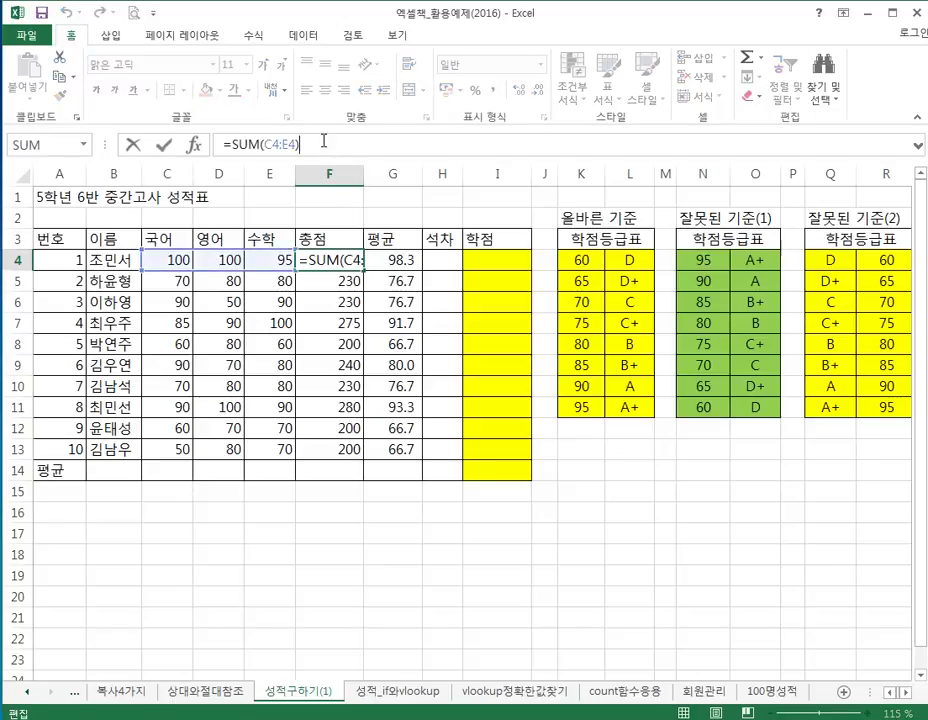
{"action": "double_click", "coordinate": [378, 261]}
{"action": "left_click", "coordinate": [358, 140]}
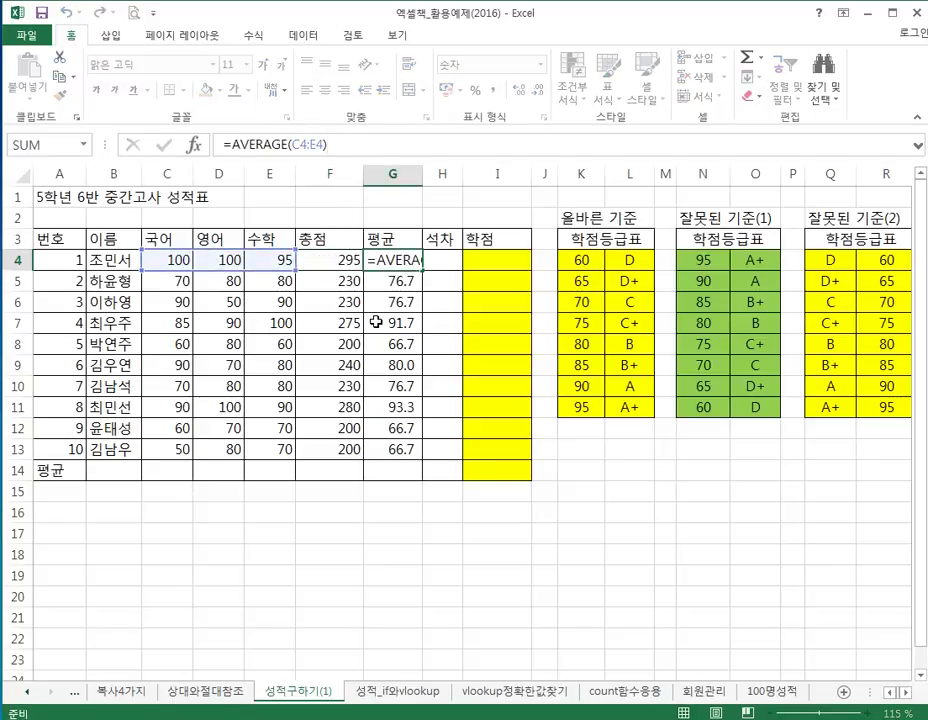
{"action": "key", "text": "ctrl+Return"}
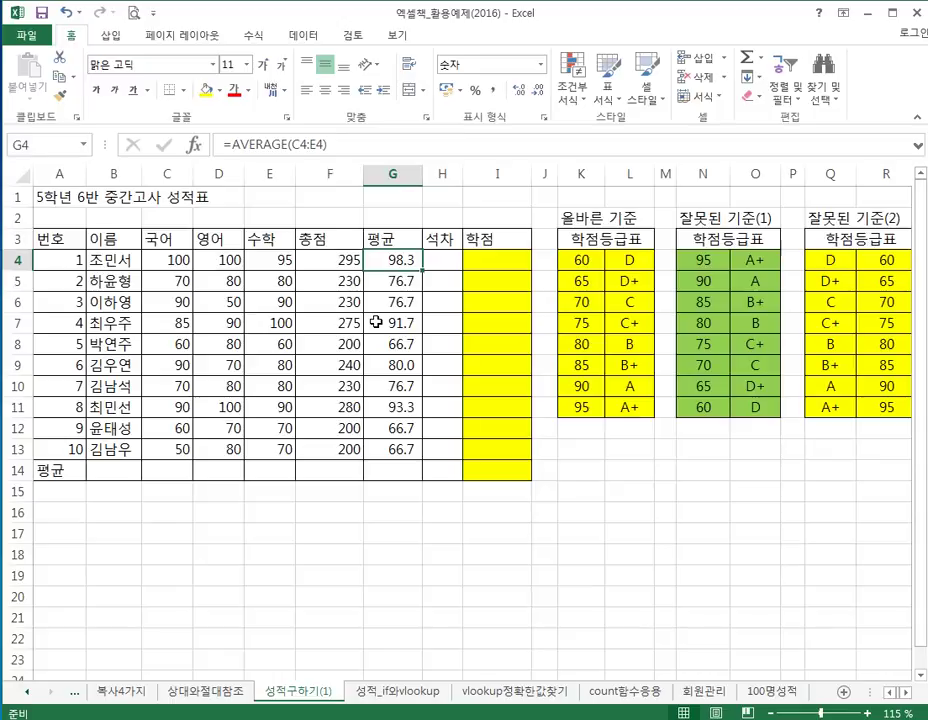
- Widen column H and enter the rank formula =RANK(G4,G4:G13) in H4 under 석차
{"action": "left_click", "coordinate": [449, 258]}
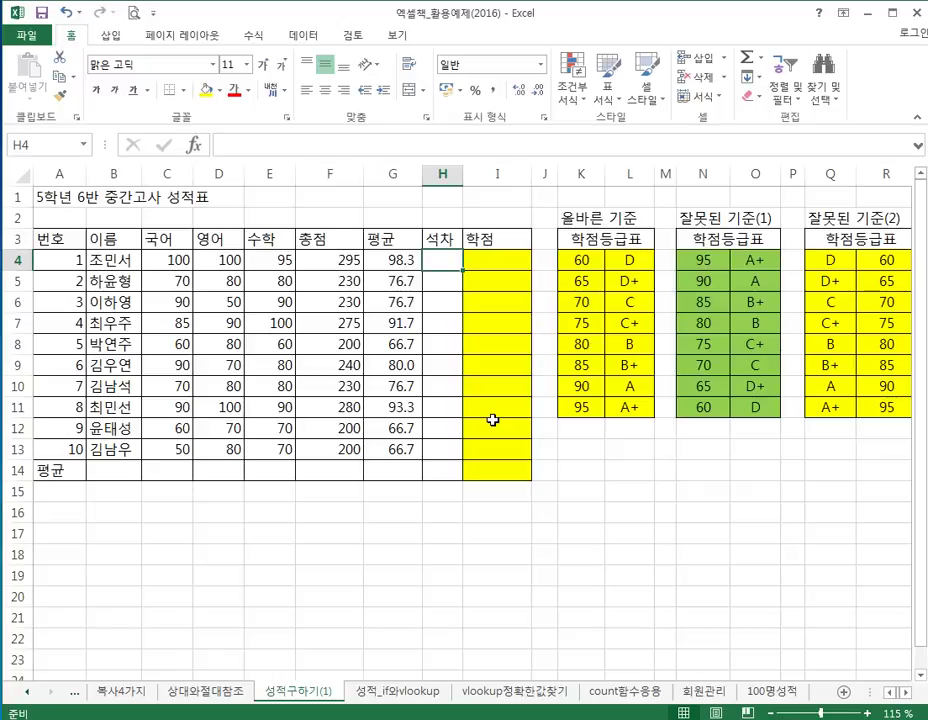
{"action": "left_click_drag", "start_coordinate": [463, 176], "coordinate": [483, 177]}
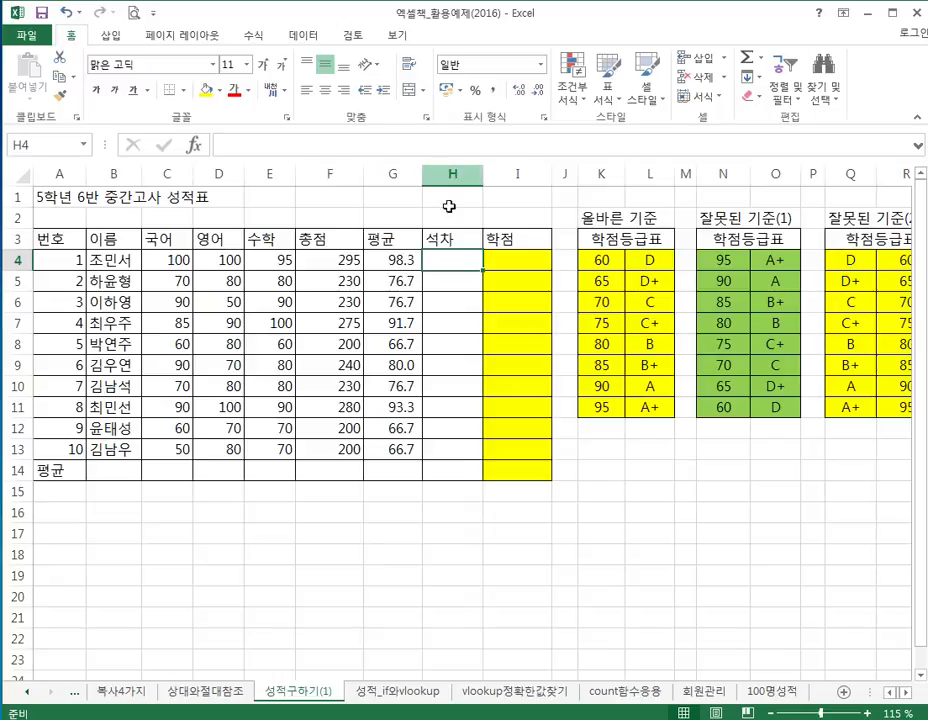
{"action": "type", "text": "=ㄱ"}
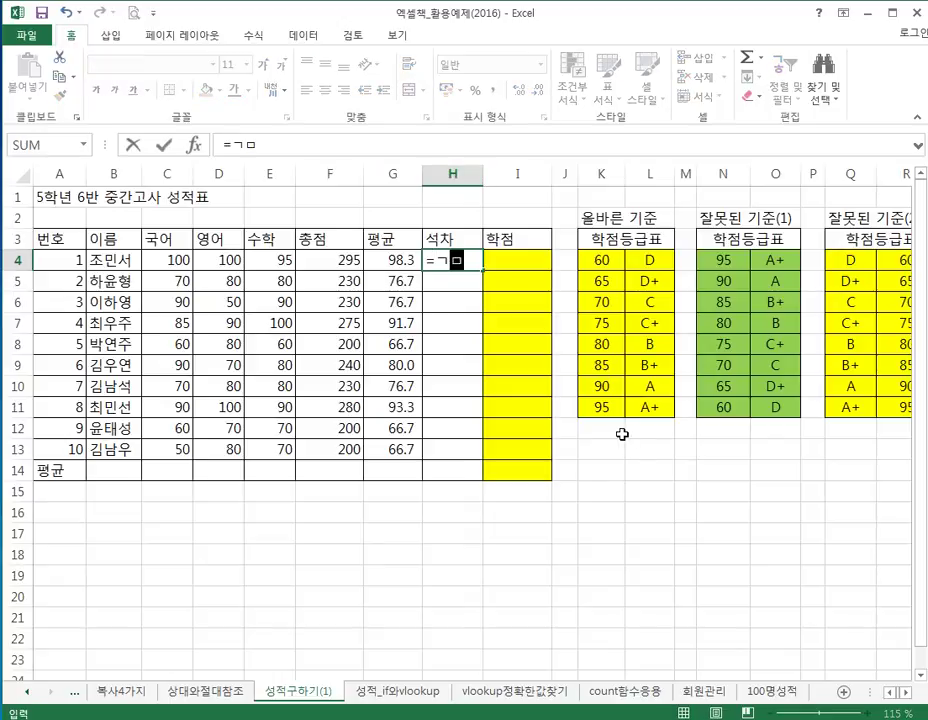
{"action": "key", "text": "BackSpace"}
{"action": "type", "text": "rank("}
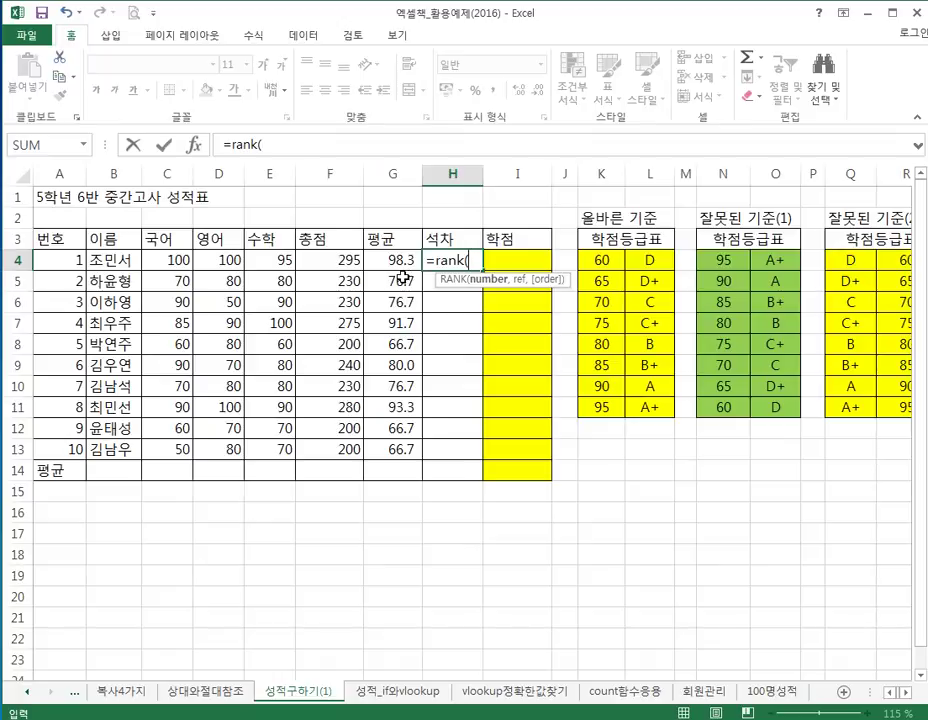
{"action": "left_click", "coordinate": [395, 265]}
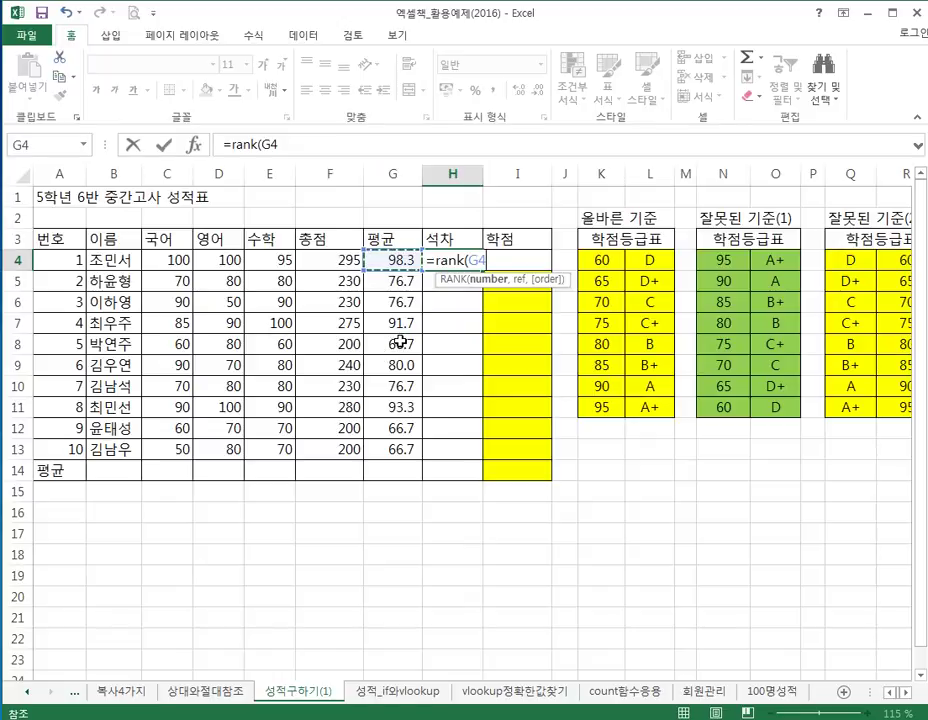
{"action": "type", "text": ","}
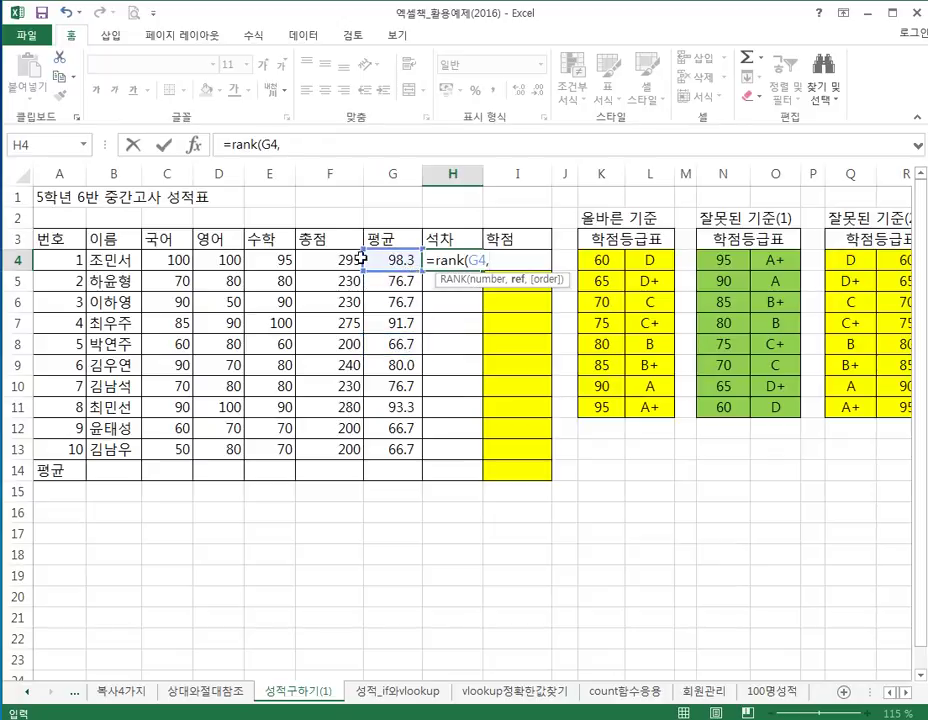
{"action": "left_click_drag", "start_coordinate": [391, 267], "coordinate": [411, 446]}
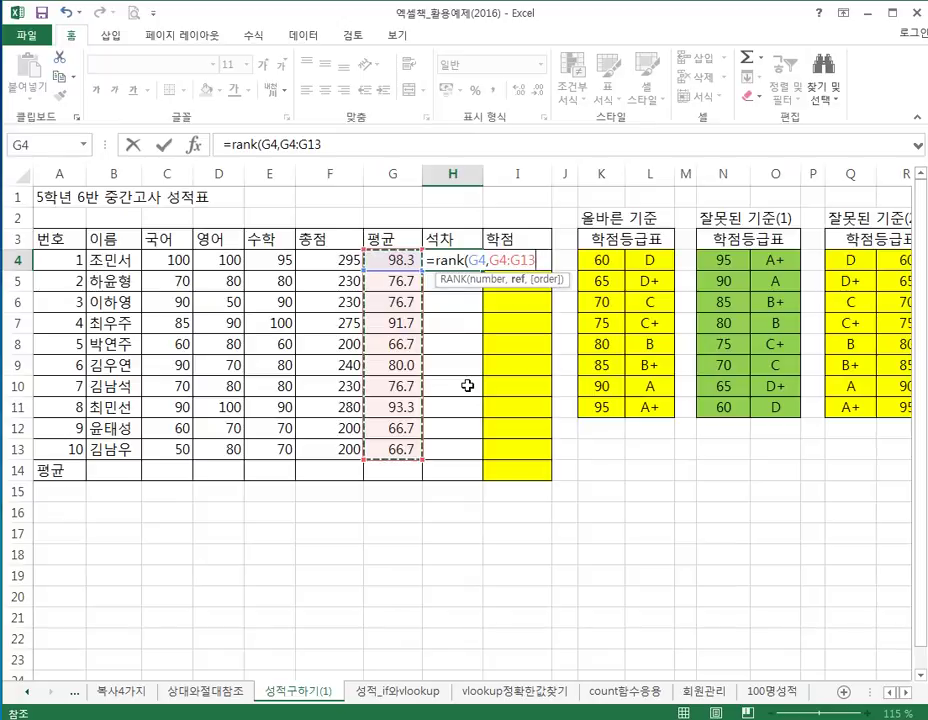
{"action": "type", "text": ")"}
{"action": "key", "text": "Return"}
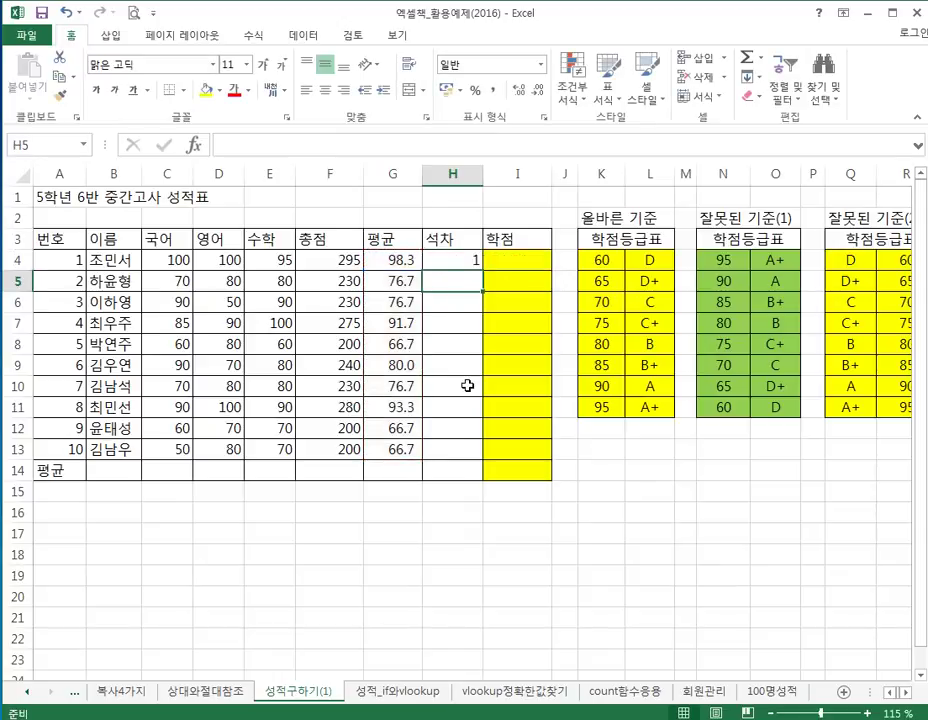
- Copy the rank formula from H4 down through H13 and check the cell range used in H13
{"action": "key", "text": "Up"}
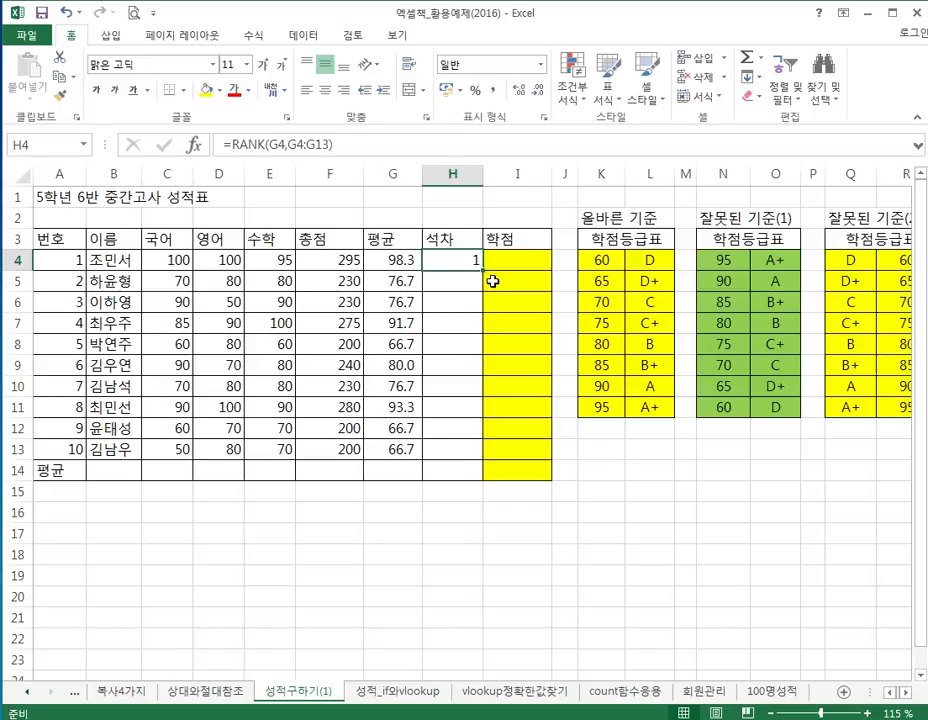
{"action": "left_click_drag", "start_coordinate": [483, 261], "coordinate": [487, 458]}
{"action": "left_click", "coordinate": [444, 448]}
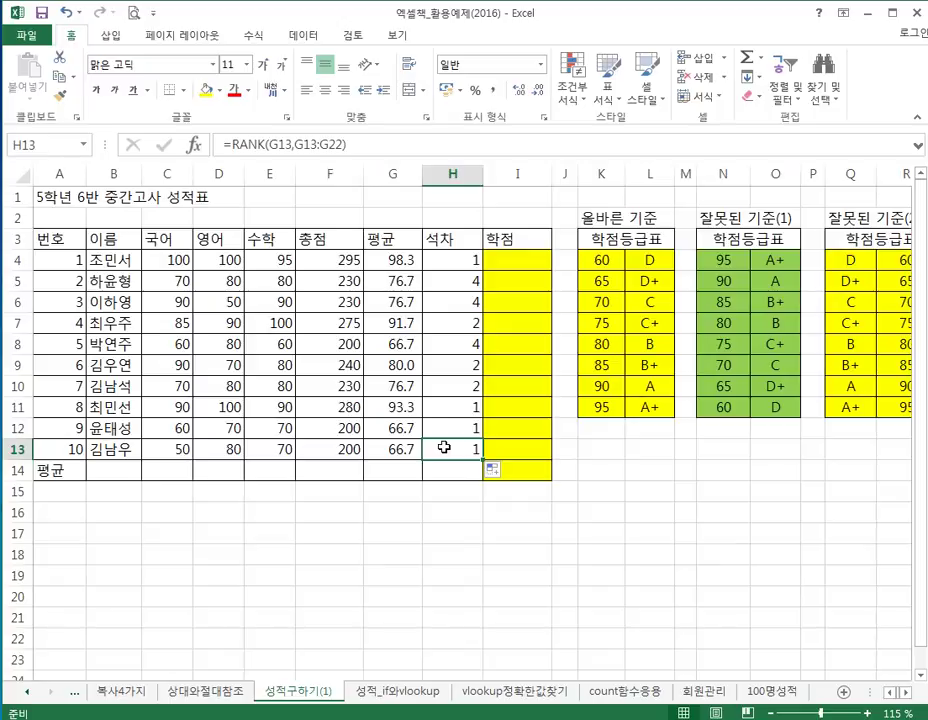
- Examine how the ranking range differs between the rank formulas in H12, H4 and H13
{"action": "left_click", "coordinate": [441, 425]}
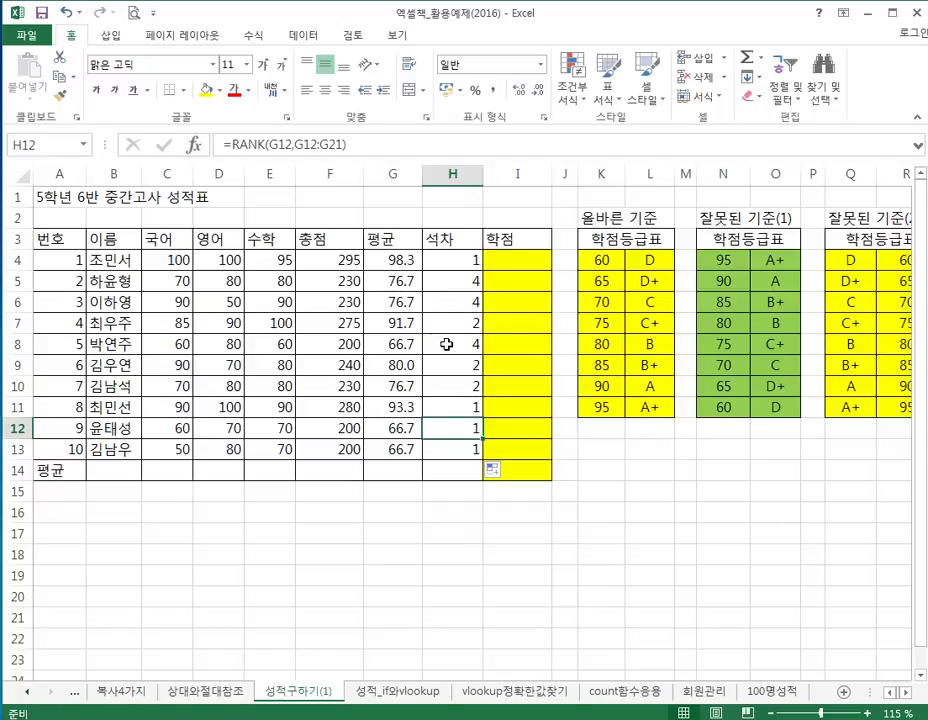
{"action": "left_click", "coordinate": [470, 261]}
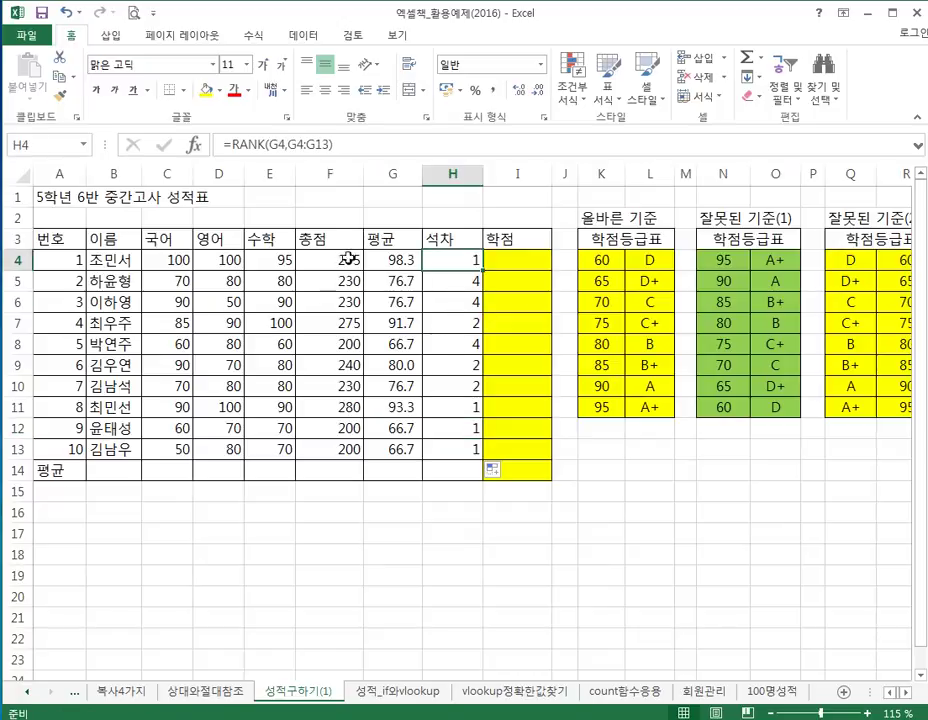
{"action": "left_click", "coordinate": [384, 261]}
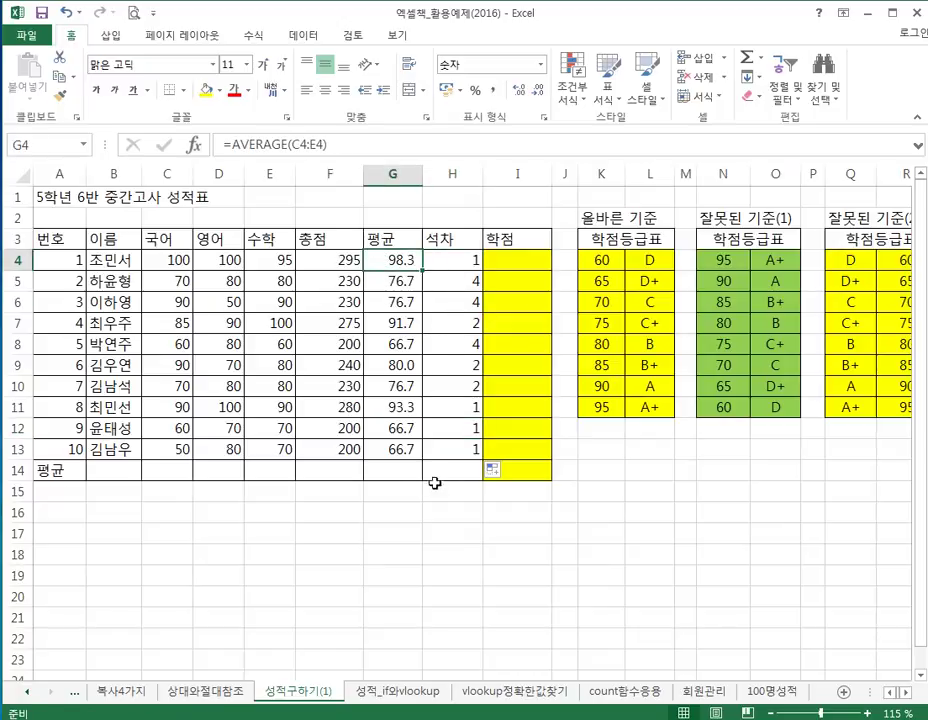
{"action": "left_click", "coordinate": [454, 451]}
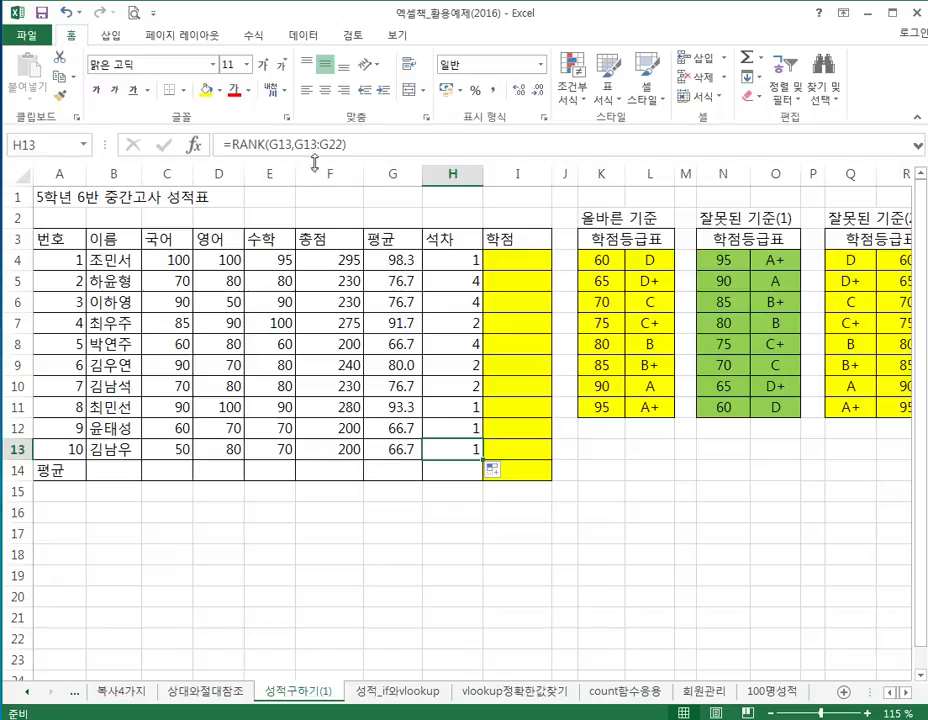
{"action": "left_click", "coordinate": [364, 143]}
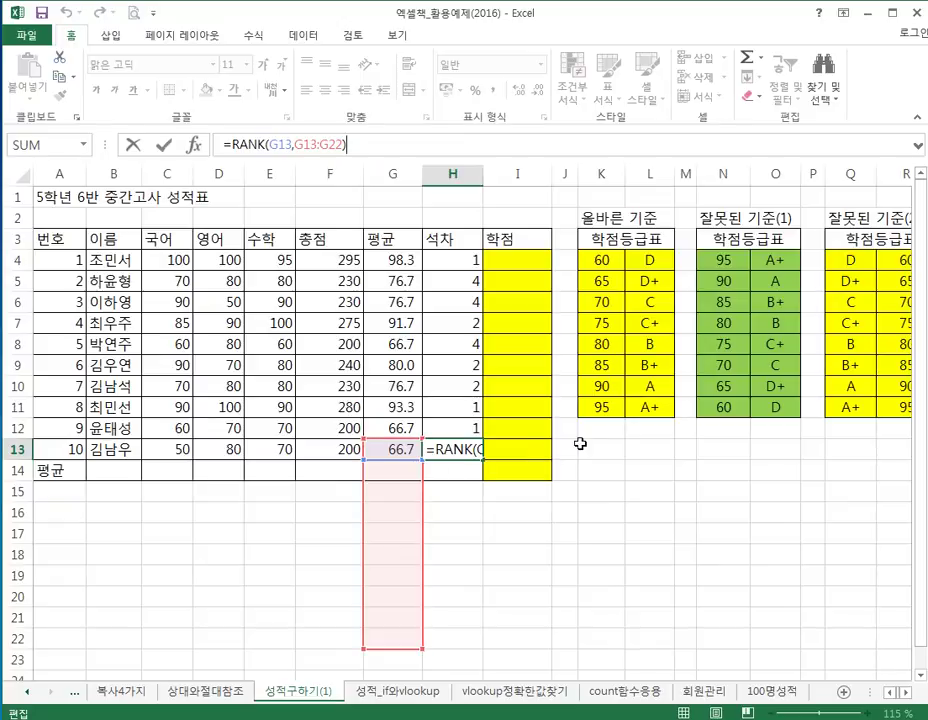
{"action": "key", "text": "Return"}
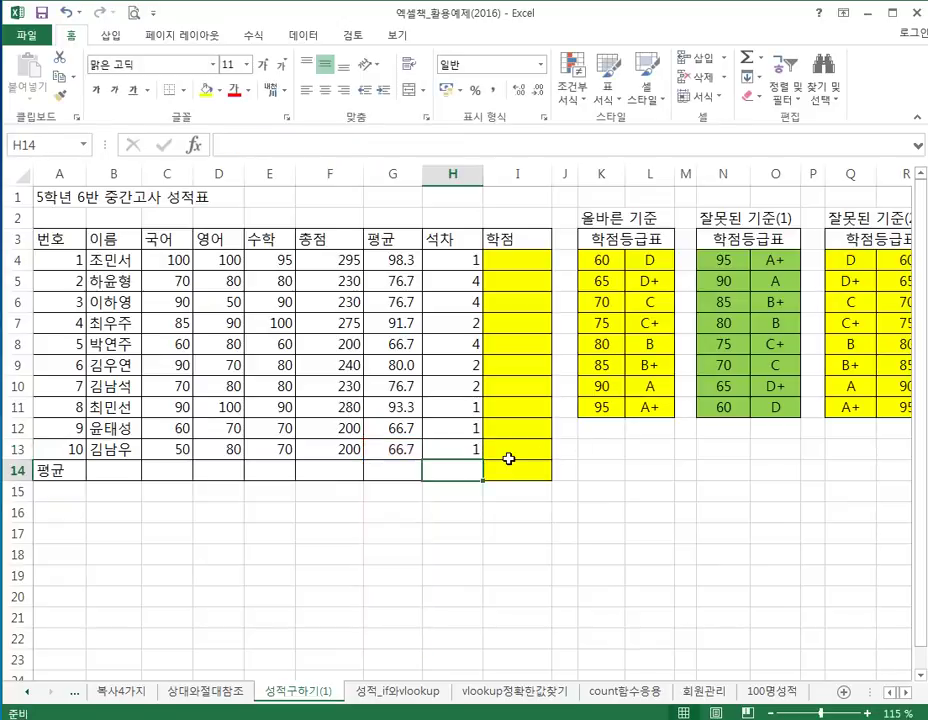
- Make the ranking range in H4's RANK formula absolute as $G$4:$G$13
{"action": "key", "text": "Up"}
{"action": "key", "text": "Up"}
{"action": "key", "text": "Up"}
{"action": "key", "text": "Up"}
{"action": "key", "text": "Up"}
{"action": "key", "text": "Up"}
{"action": "key", "text": "Up"}
{"action": "key", "text": "Up"}
{"action": "key", "text": "Up"}
{"action": "key", "text": "Up"}
{"action": "key", "text": "Up"}
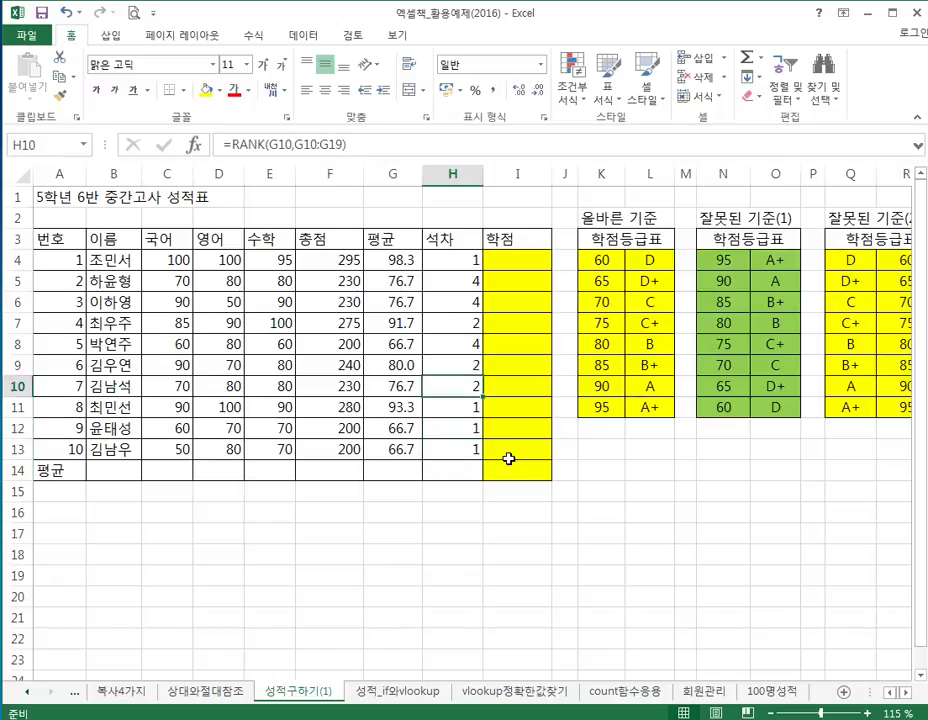
{"action": "key", "text": "Down"}
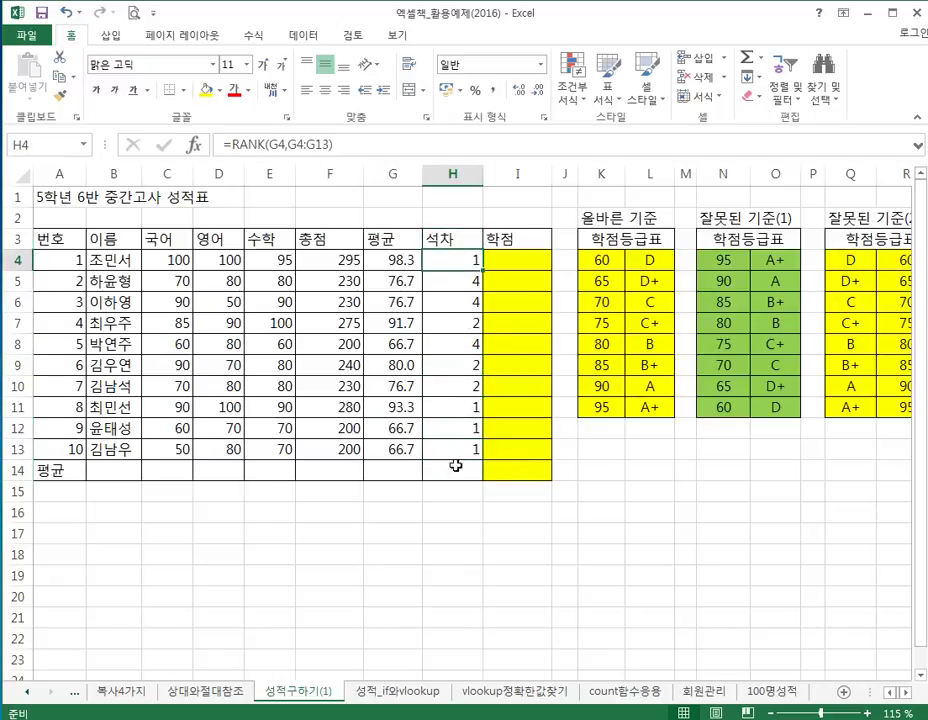
{"action": "left_click", "coordinate": [291, 144]}
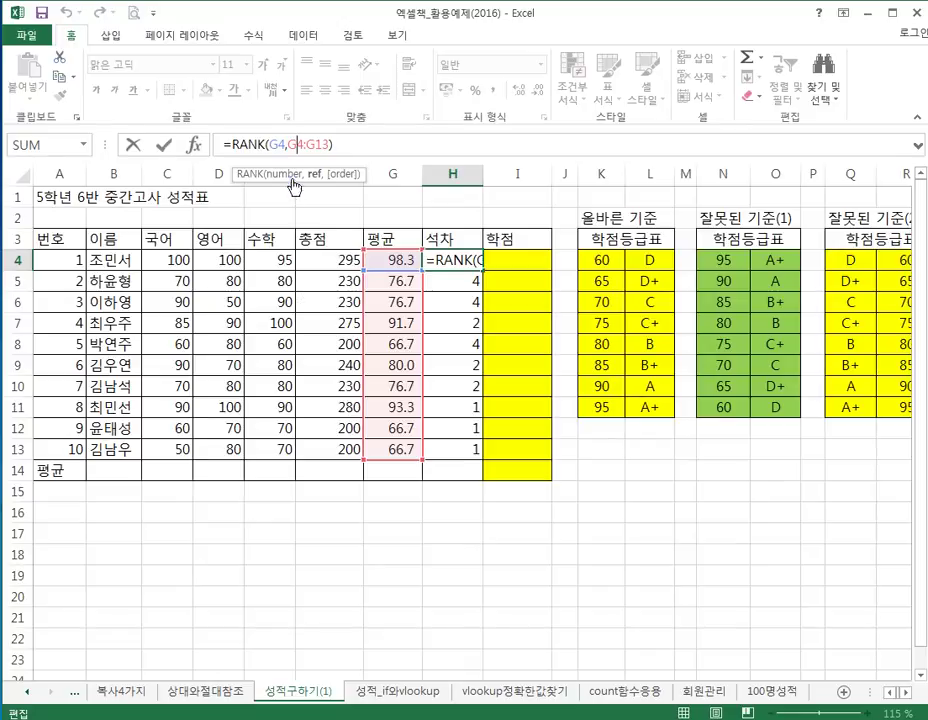
{"action": "left_click_drag", "start_coordinate": [289, 144], "coordinate": [323, 144]}
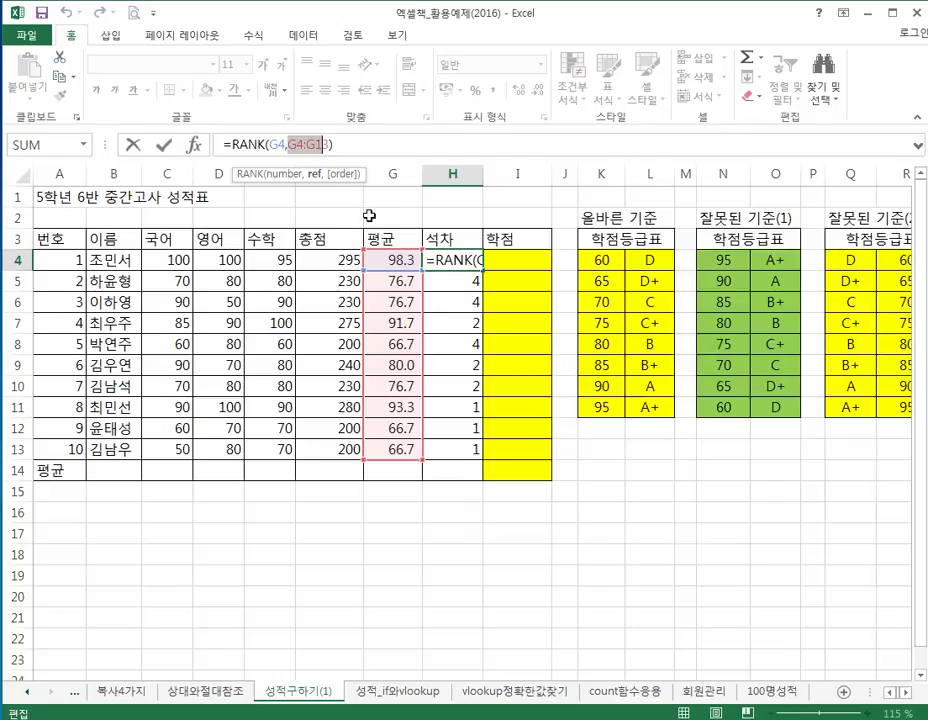
{"action": "key", "text": "F4"}
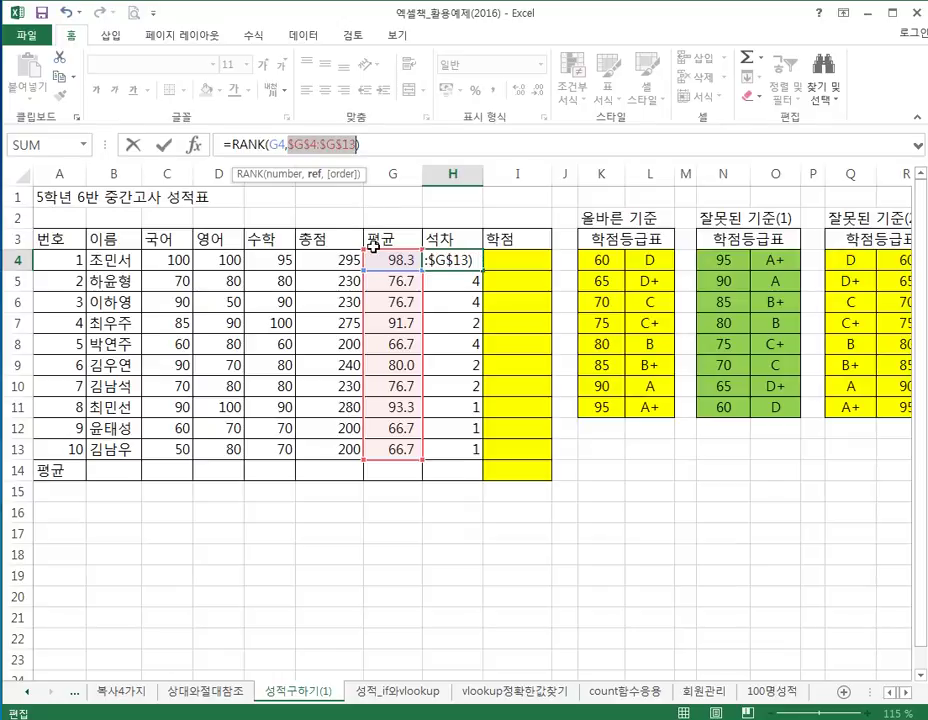
{"action": "key", "text": "Return"}
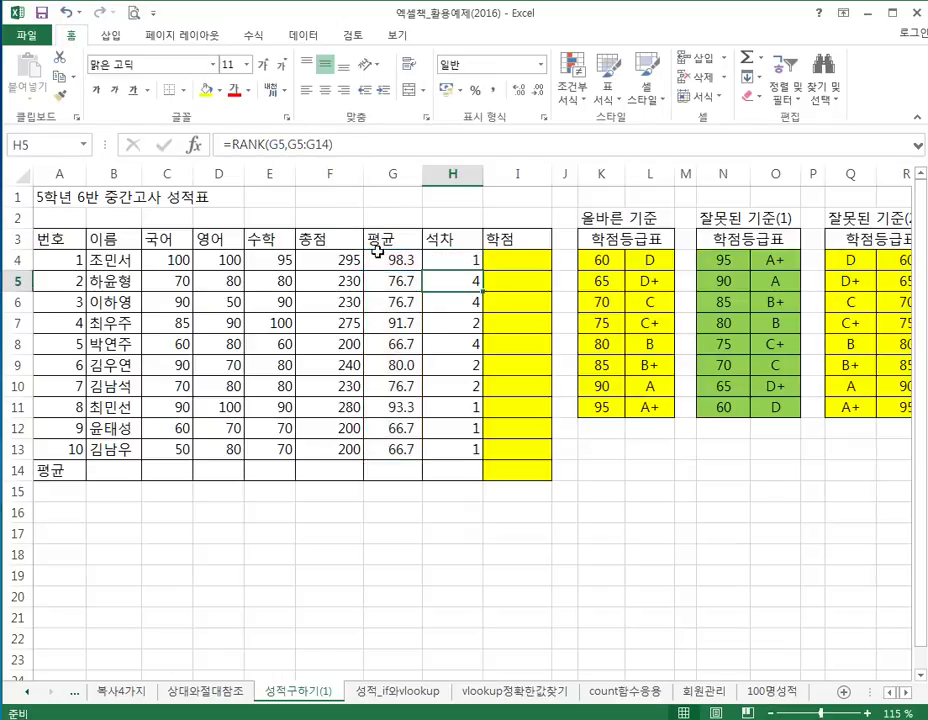
- Copy the rank formula with the absolute range from H4 down through H13 and check the references in H13
{"action": "left_click", "coordinate": [475, 258]}
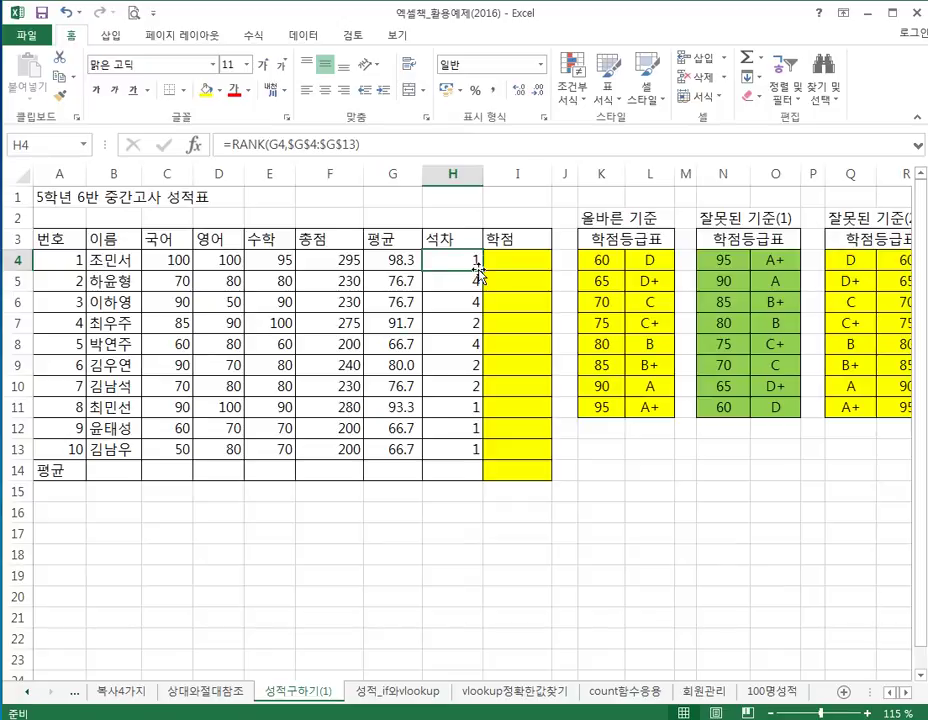
{"action": "left_click_drag", "start_coordinate": [482, 271], "coordinate": [483, 451]}
{"action": "left_click", "coordinate": [457, 455]}
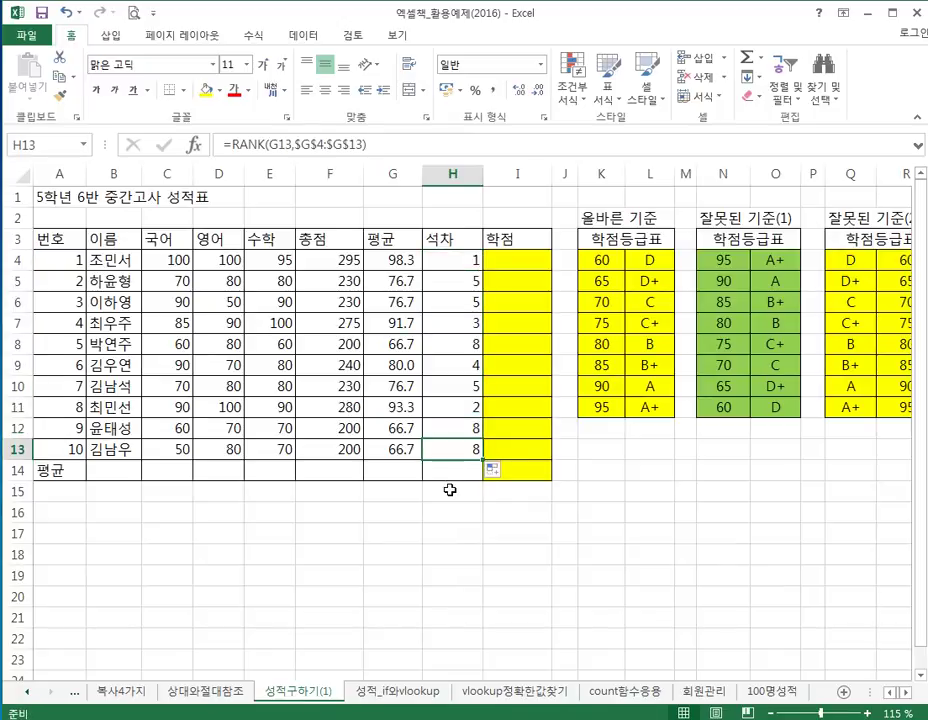
{"action": "left_click", "coordinate": [384, 143]}
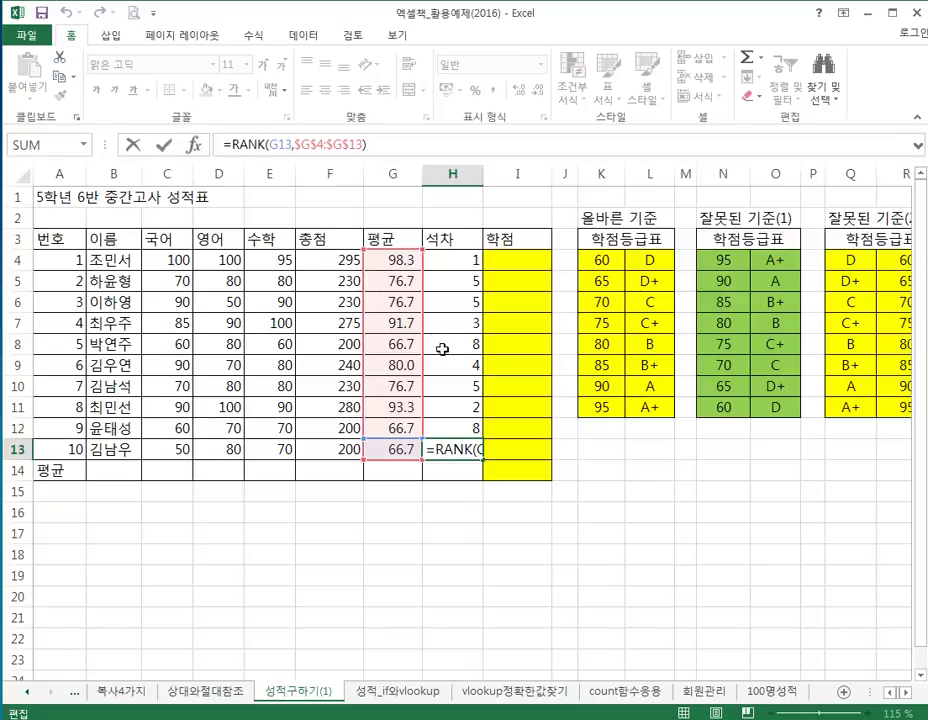
{"action": "key", "text": "Return"}
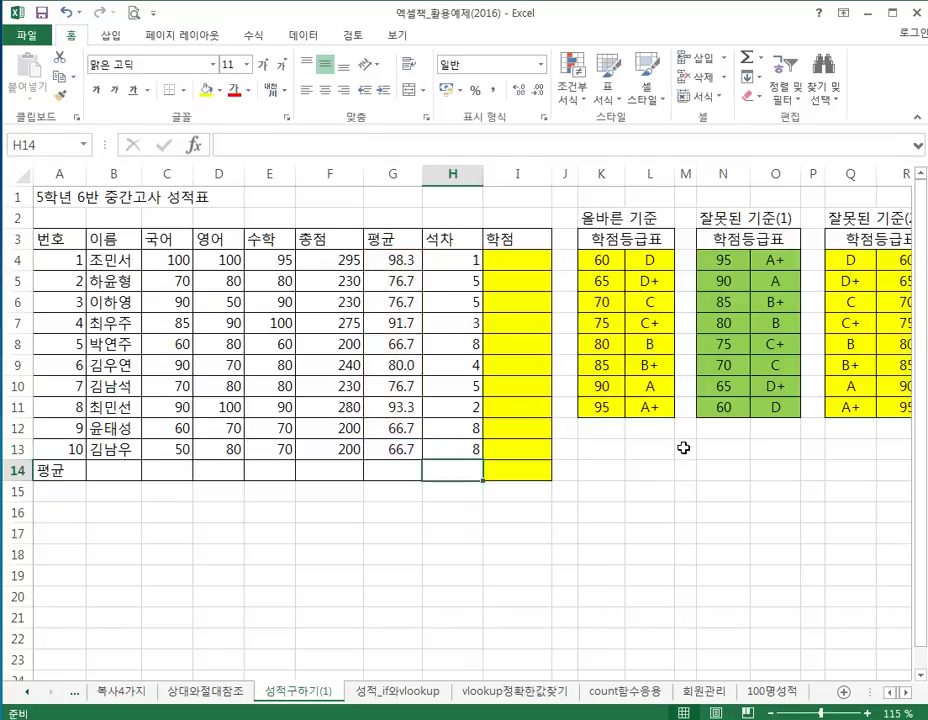
- Auto-fit the widths of the 석차 column H and the 총점 column F
{"action": "key", "text": "Up"}
{"action": "key", "text": "Up"}
{"action": "key", "text": "Up"}
{"action": "key", "text": "Up"}
{"action": "key", "text": "Up"}
{"action": "key", "text": "Up"}
{"action": "key", "text": "Up"}
{"action": "key", "text": "Up"}
{"action": "key", "text": "Up"}
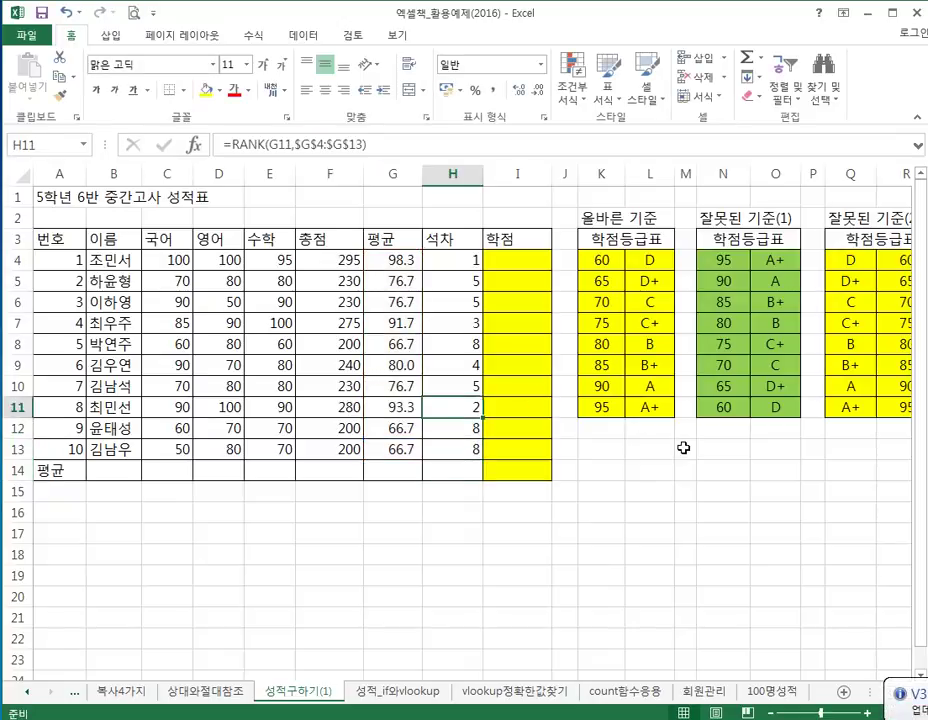
{"action": "key", "text": "Up"}
{"action": "key", "text": "Right"}
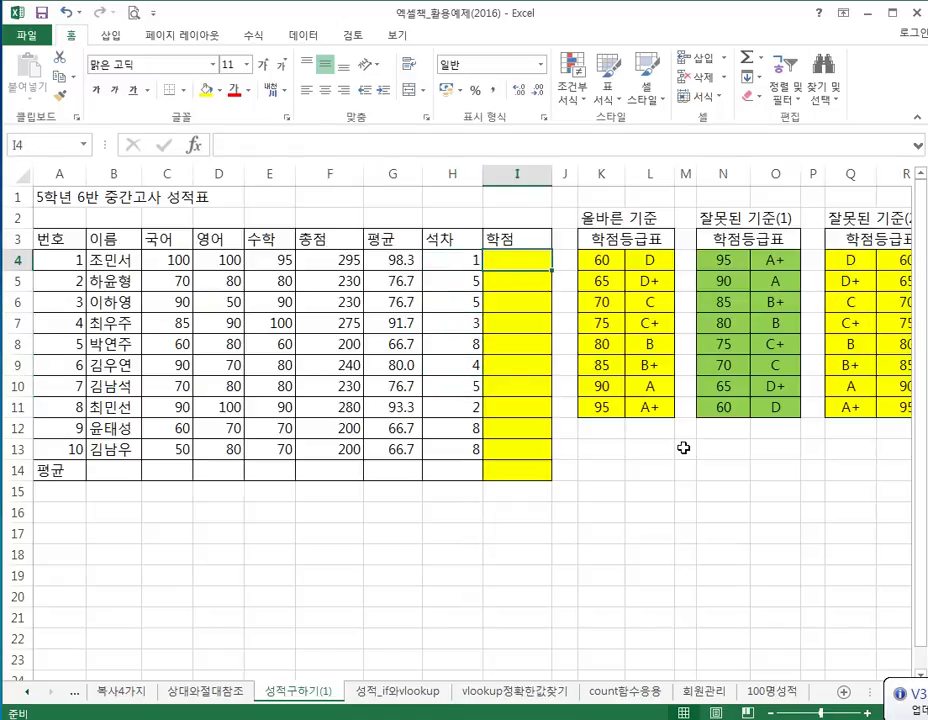
{"action": "double_click", "coordinate": [483, 176]}
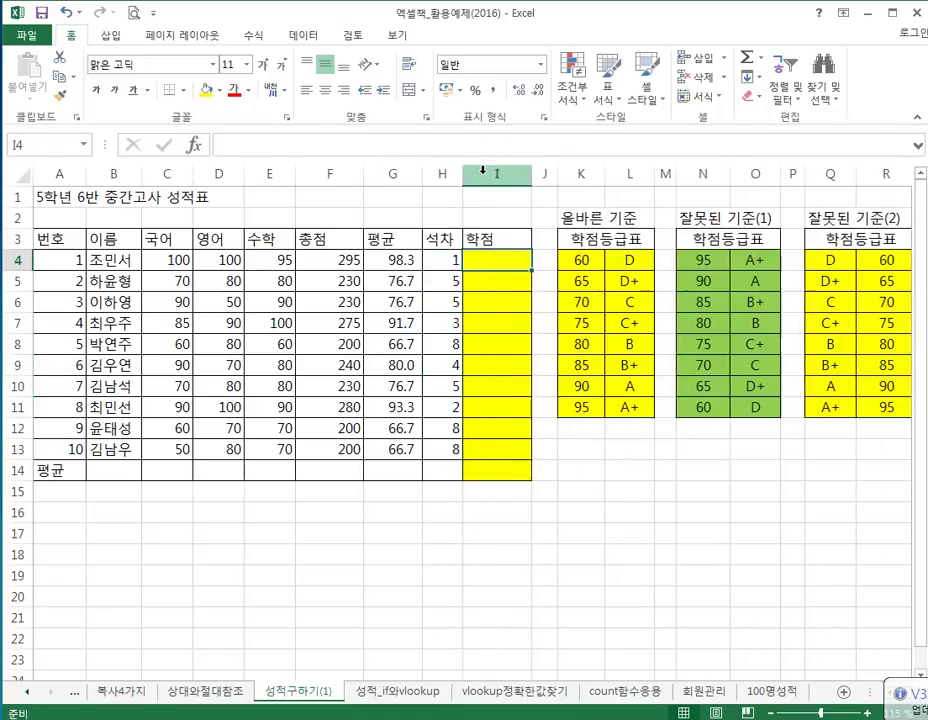
{"action": "double_click", "coordinate": [364, 176]}
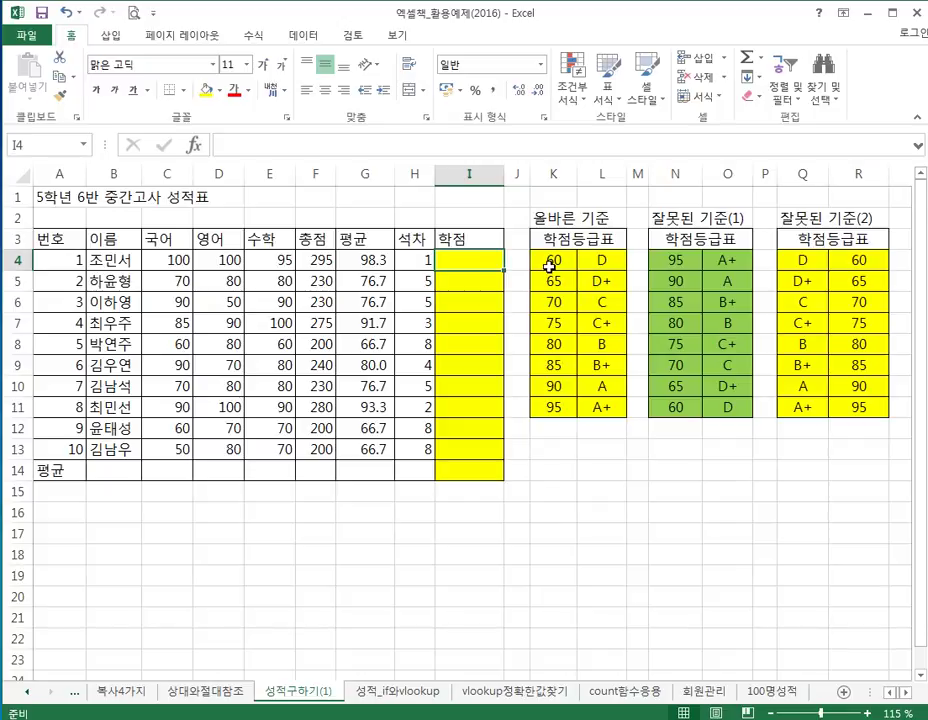
- Examine the score order and column layout of the three 학점등급표 tables in K4:L11, N4:O11 and Q4:R11
{"action": "left_click_drag", "start_coordinate": [547, 261], "coordinate": [595, 401]}
{"action": "left_click_drag", "start_coordinate": [655, 262], "coordinate": [719, 426]}
{"action": "left_click_drag", "start_coordinate": [822, 262], "coordinate": [852, 410]}
{"action": "left_click", "coordinate": [613, 477]}
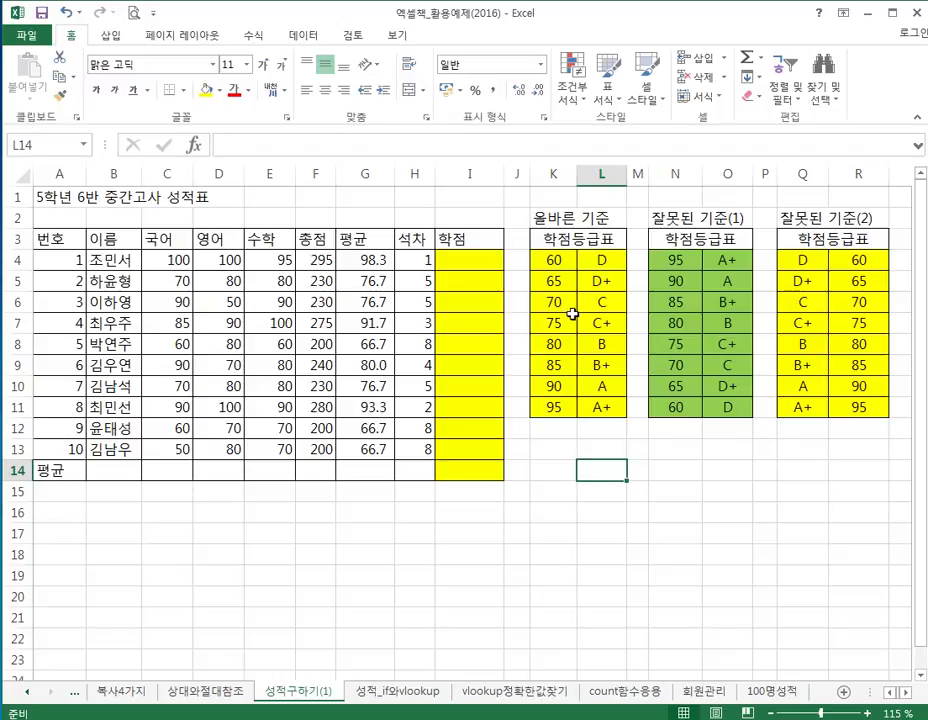
{"action": "left_click", "coordinate": [673, 261]}
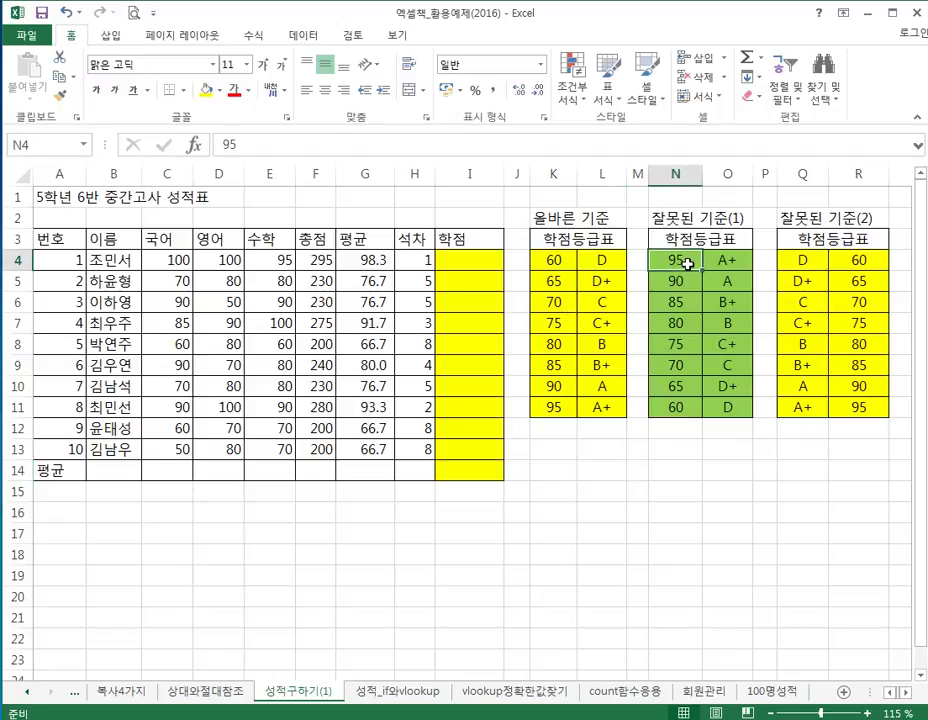
{"action": "left_click_drag", "start_coordinate": [688, 263], "coordinate": [673, 400]}
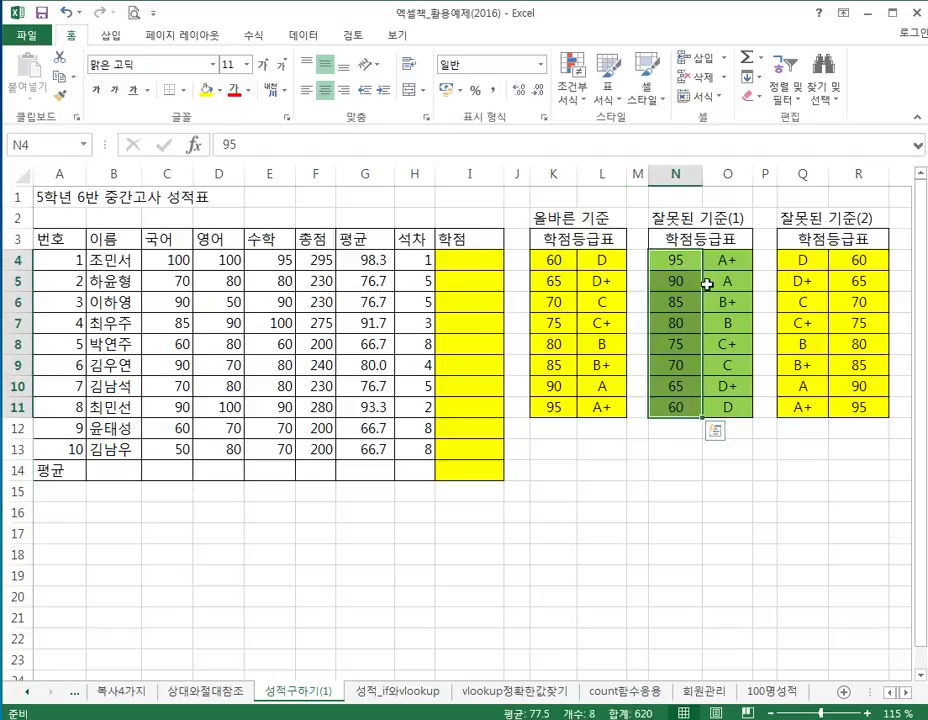
{"action": "left_click_drag", "start_coordinate": [722, 259], "coordinate": [676, 406]}
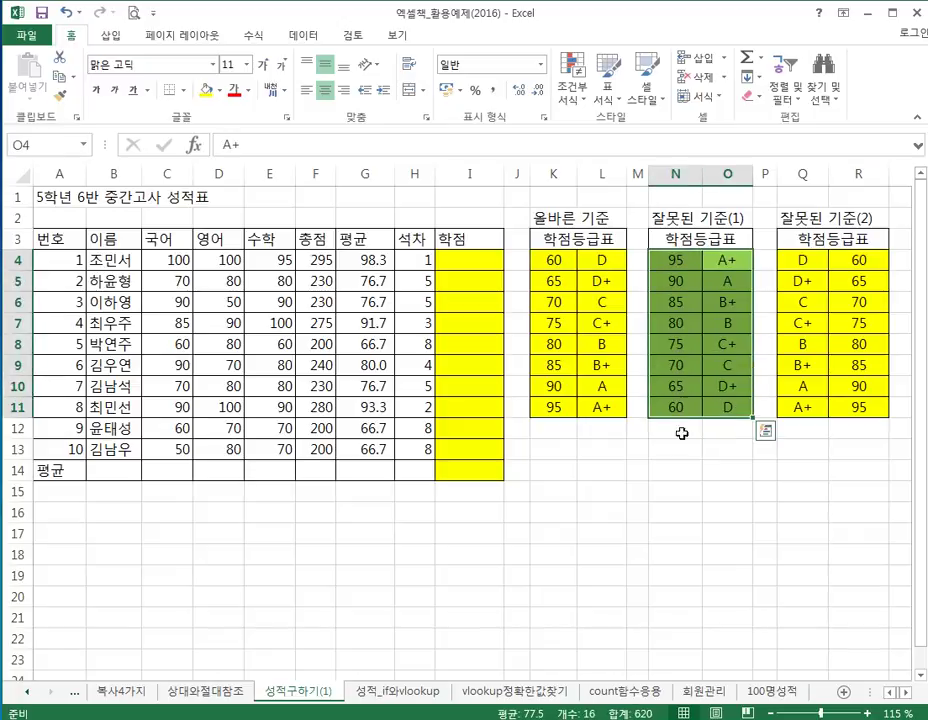
{"action": "left_click", "coordinate": [694, 495]}
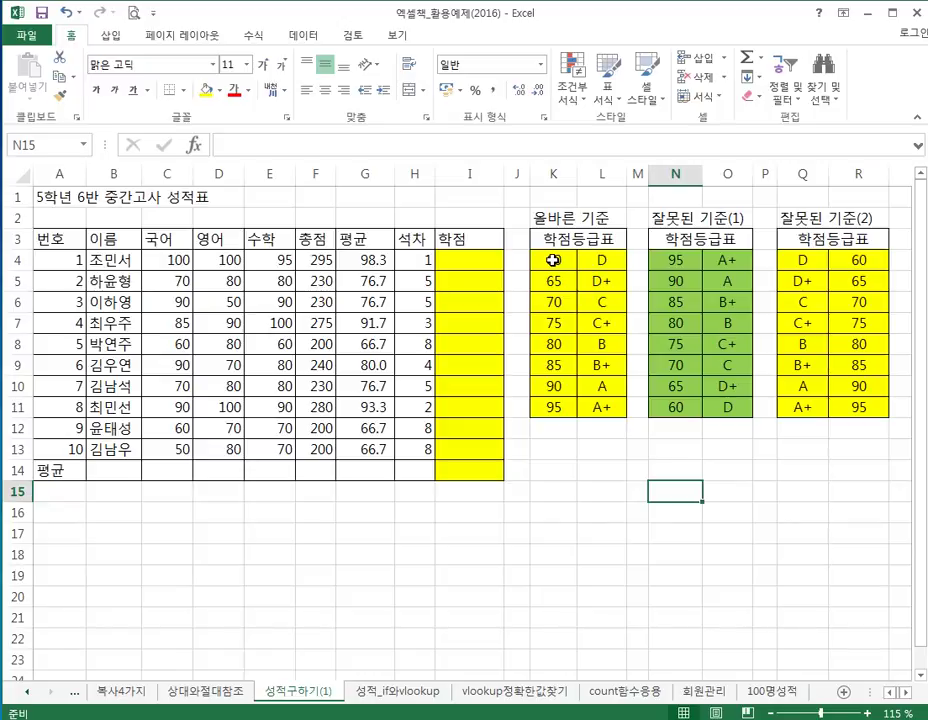
- Examine the ascending score order and matching grades in the 올바른 기준 table in K4:L11
{"action": "left_click_drag", "start_coordinate": [553, 260], "coordinate": [612, 424]}
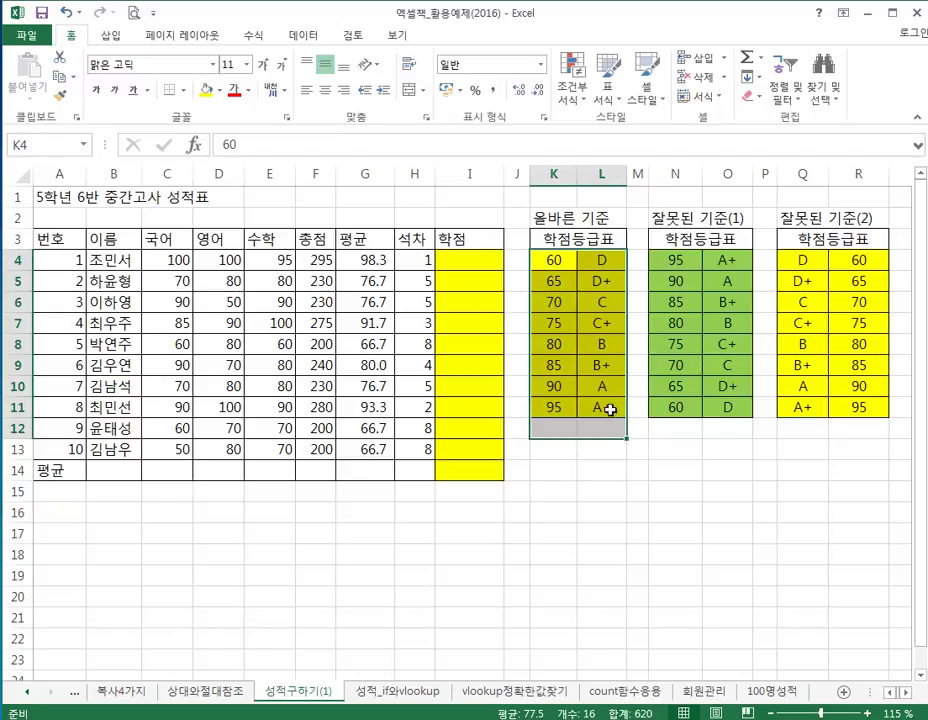
{"action": "left_click_drag", "start_coordinate": [546, 260], "coordinate": [563, 427]}
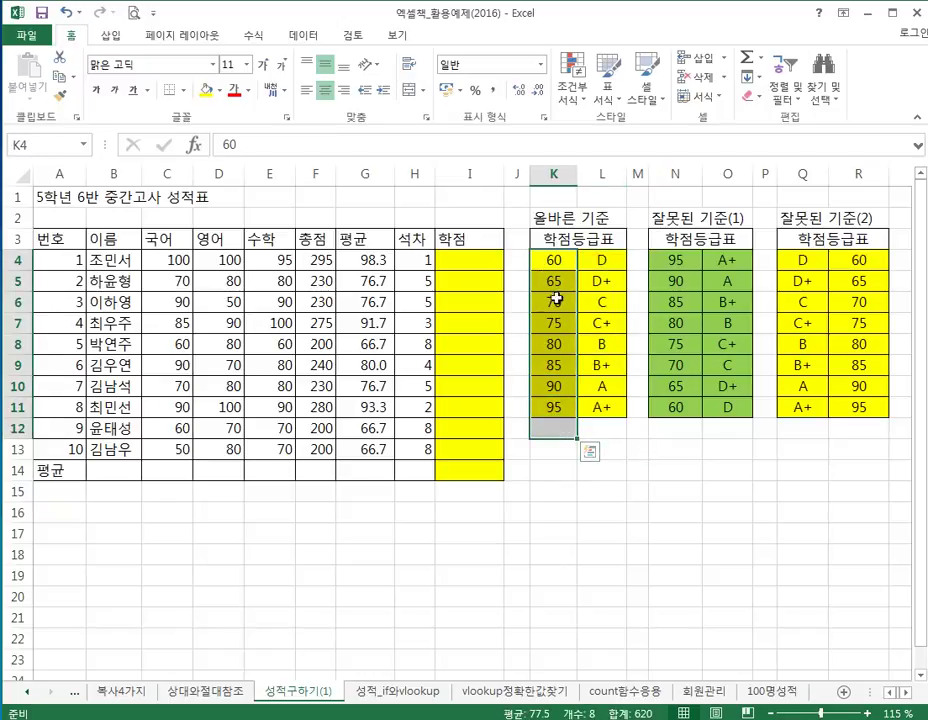
{"action": "left_click", "coordinate": [556, 261]}
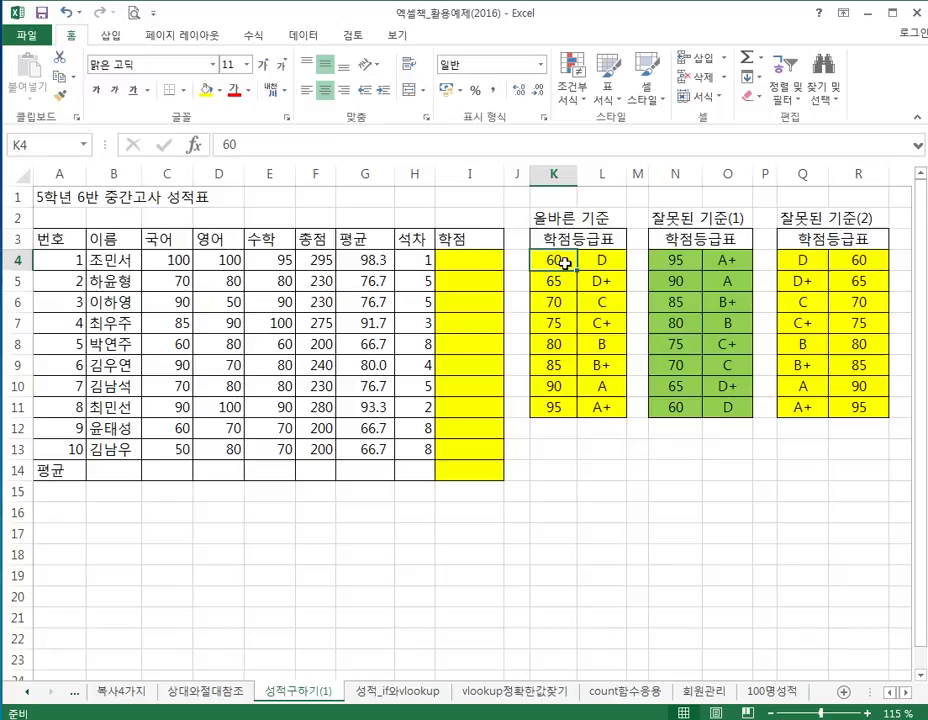
{"action": "mouse_move", "coordinate": [565, 262]}
{"action": "left_mouse_down"}
{"action": "mouse_move", "coordinate": [560, 302]}
{"action": "mouse_move", "coordinate": [563, 286]}
{"action": "left_mouse_up"}
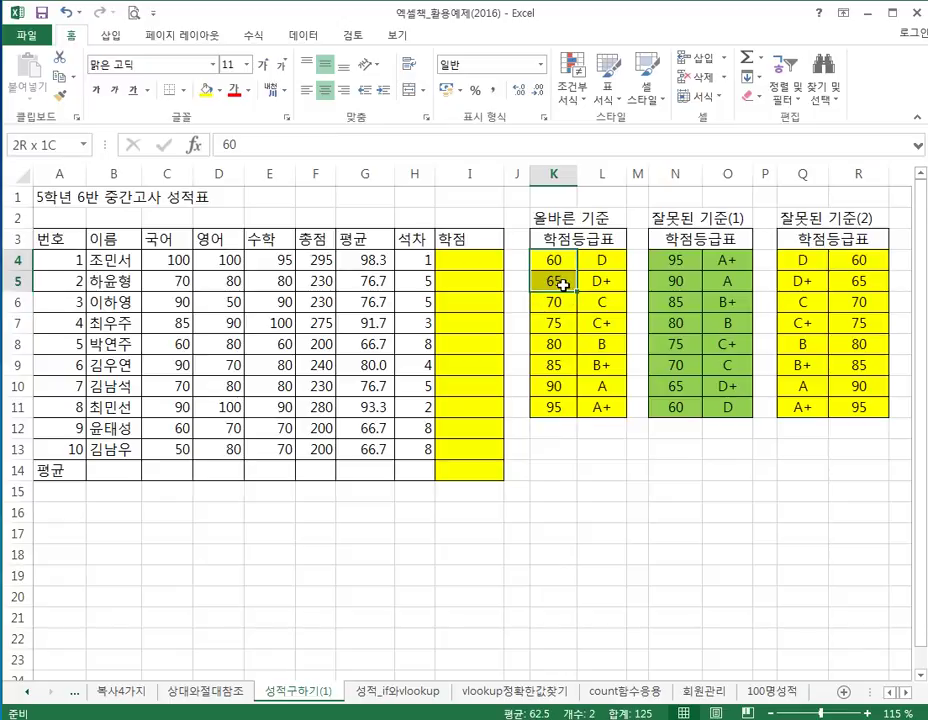
{"action": "left_click_drag", "start_coordinate": [563, 286], "coordinate": [563, 287]}
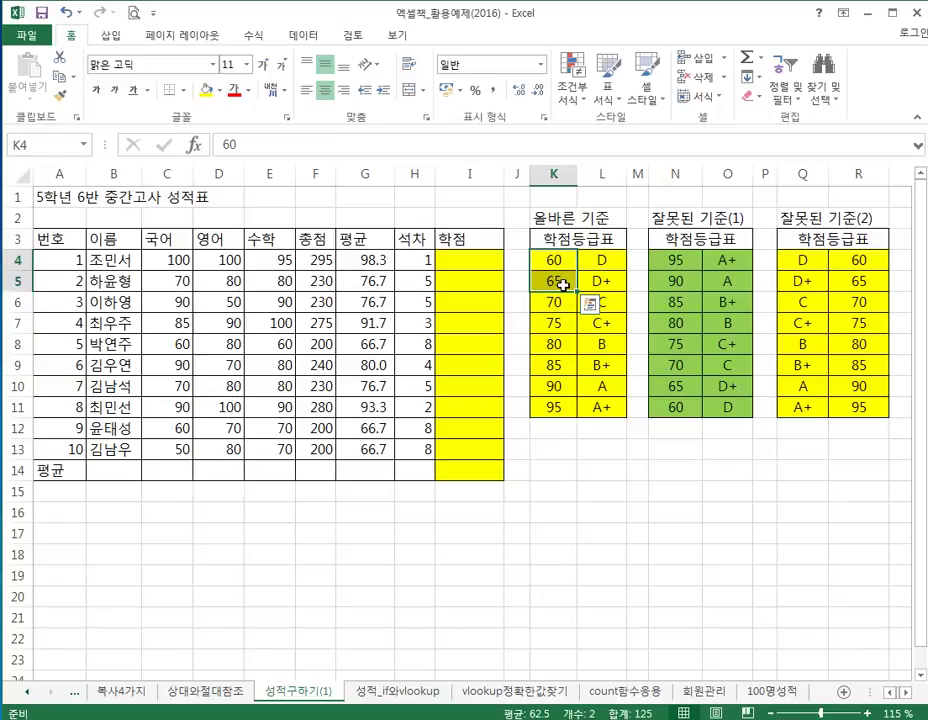
{"action": "left_click", "coordinate": [552, 262]}
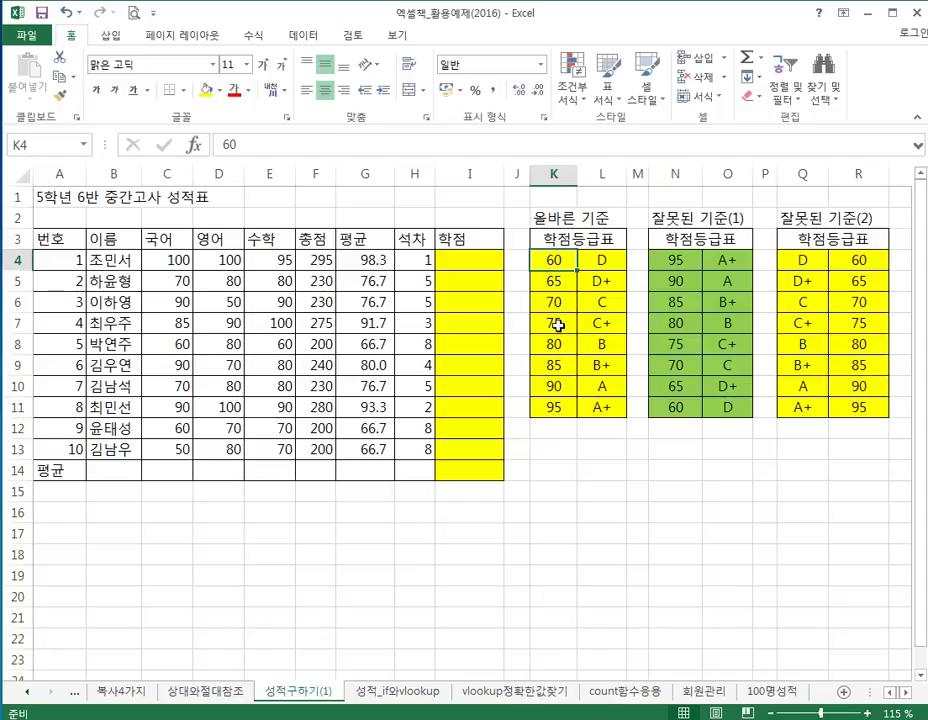
{"action": "left_click", "coordinate": [546, 281]}
{"action": "left_click_drag", "start_coordinate": [546, 281], "coordinate": [578, 282]}
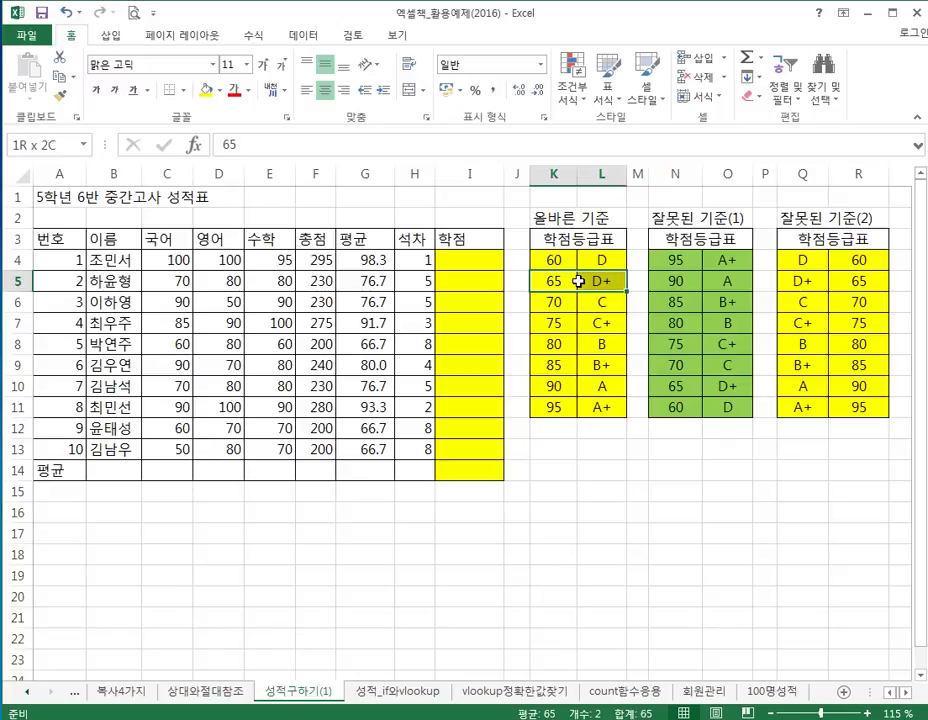
{"action": "left_click_drag", "start_coordinate": [578, 282], "coordinate": [585, 282]}
- Examine the descending score order and matching grades in the first rows of the 잘못된 기준(1) table in N4:O11
{"action": "left_click", "coordinate": [670, 259]}
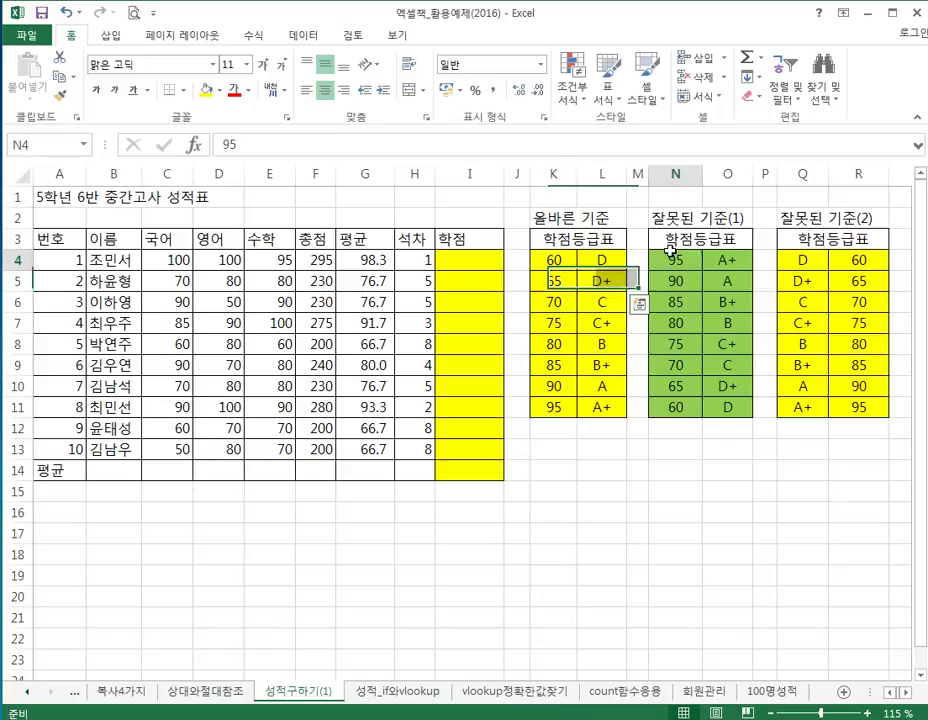
{"action": "left_click_drag", "start_coordinate": [673, 259], "coordinate": [716, 267]}
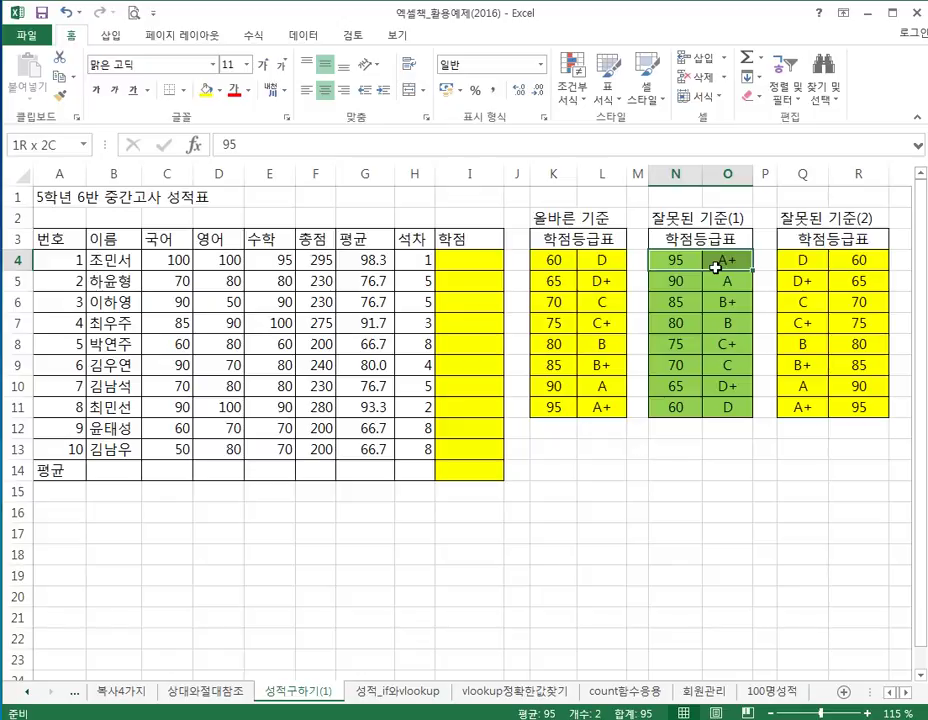
{"action": "left_click_drag", "start_coordinate": [716, 268], "coordinate": [719, 287]}
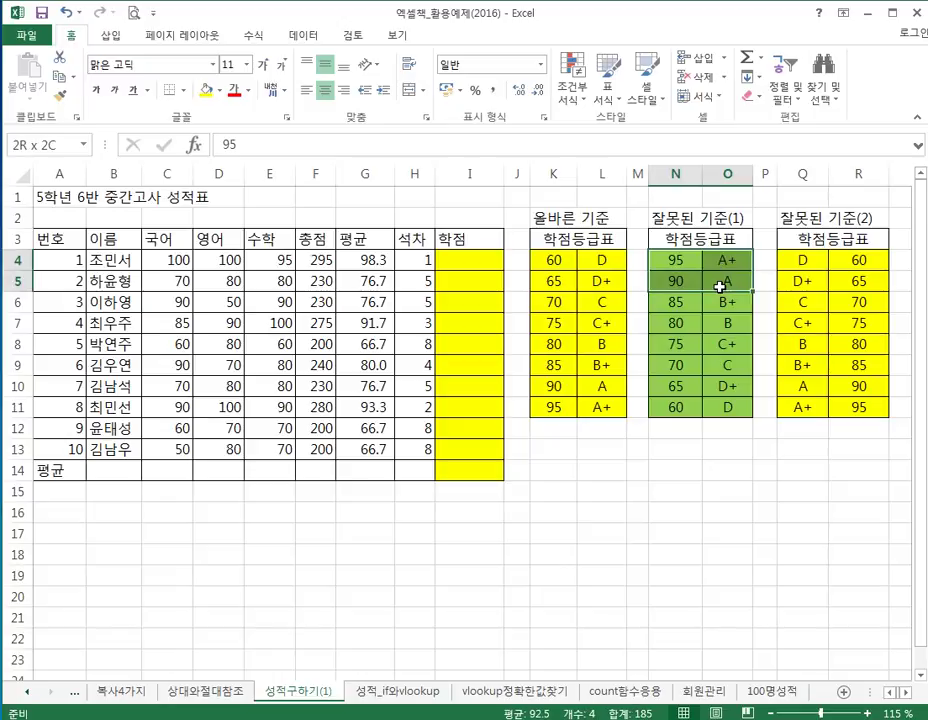
{"action": "left_click_drag", "start_coordinate": [719, 287], "coordinate": [690, 278]}
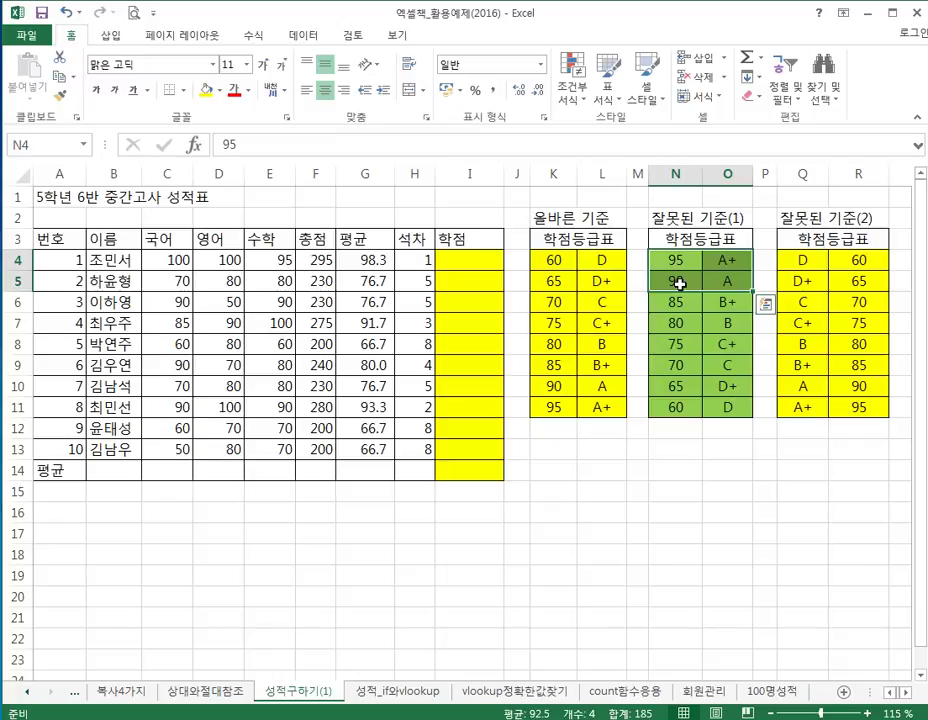
{"action": "left_click_drag", "start_coordinate": [667, 259], "coordinate": [715, 268]}
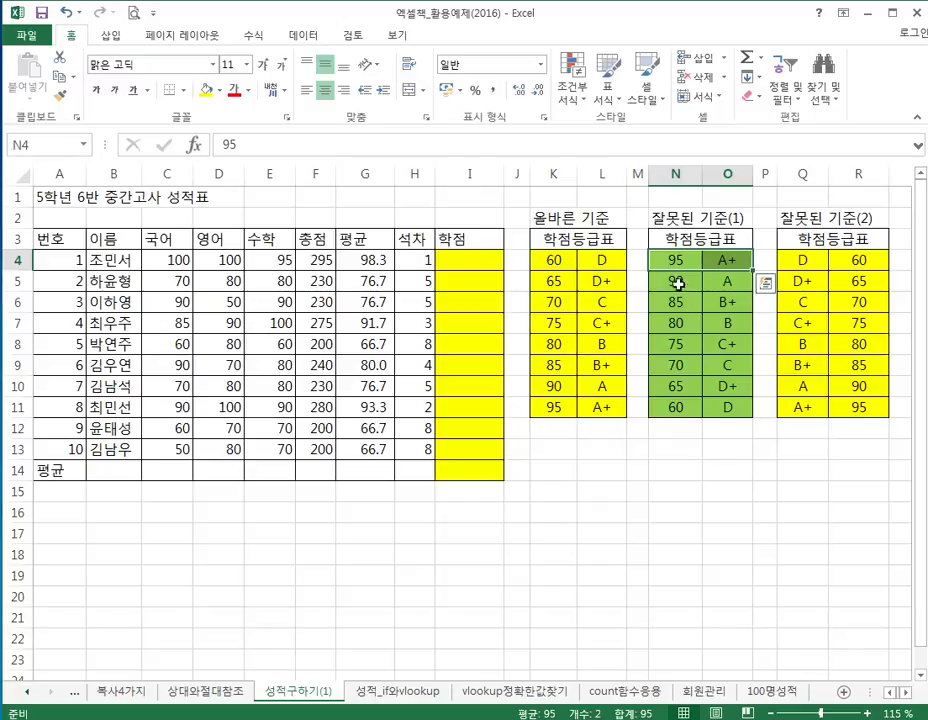
{"action": "left_click_drag", "start_coordinate": [673, 283], "coordinate": [720, 288]}
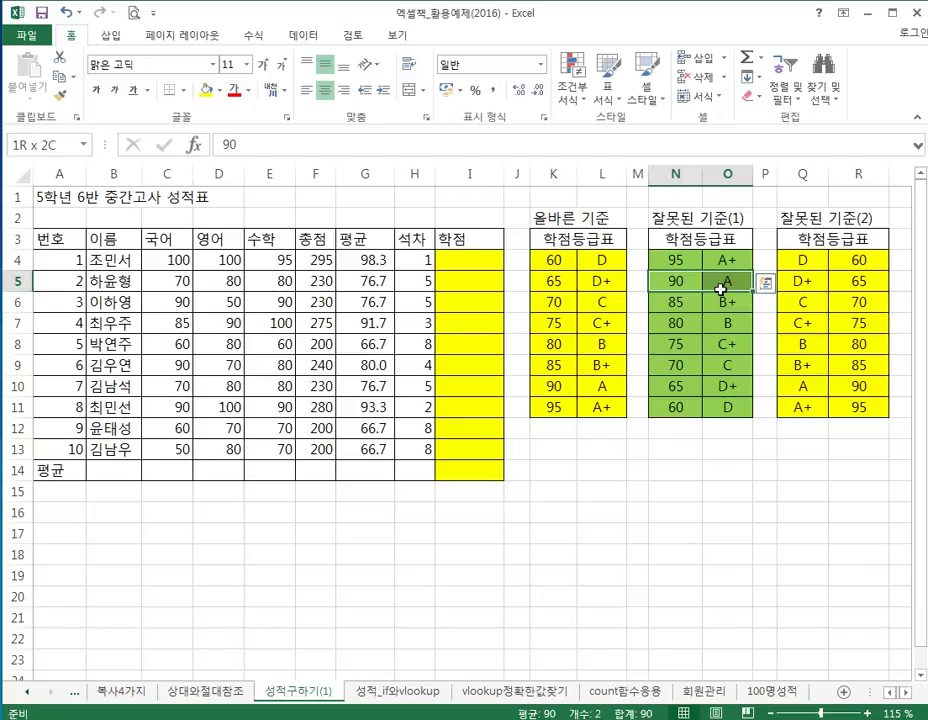
{"action": "left_click_drag", "start_coordinate": [720, 288], "coordinate": [676, 282]}
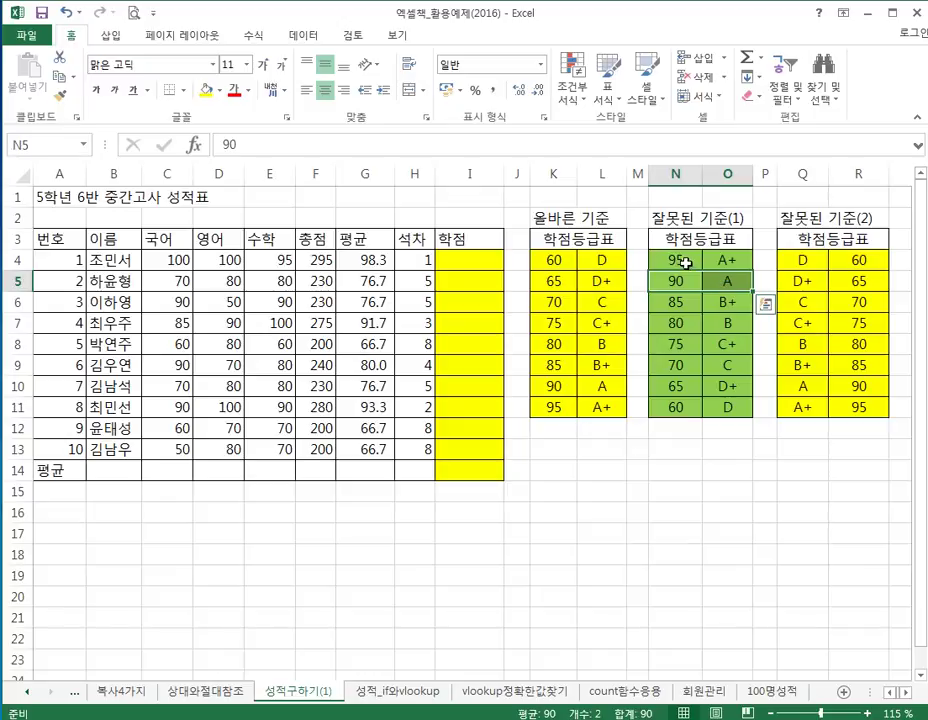
{"action": "left_click", "coordinate": [677, 257]}
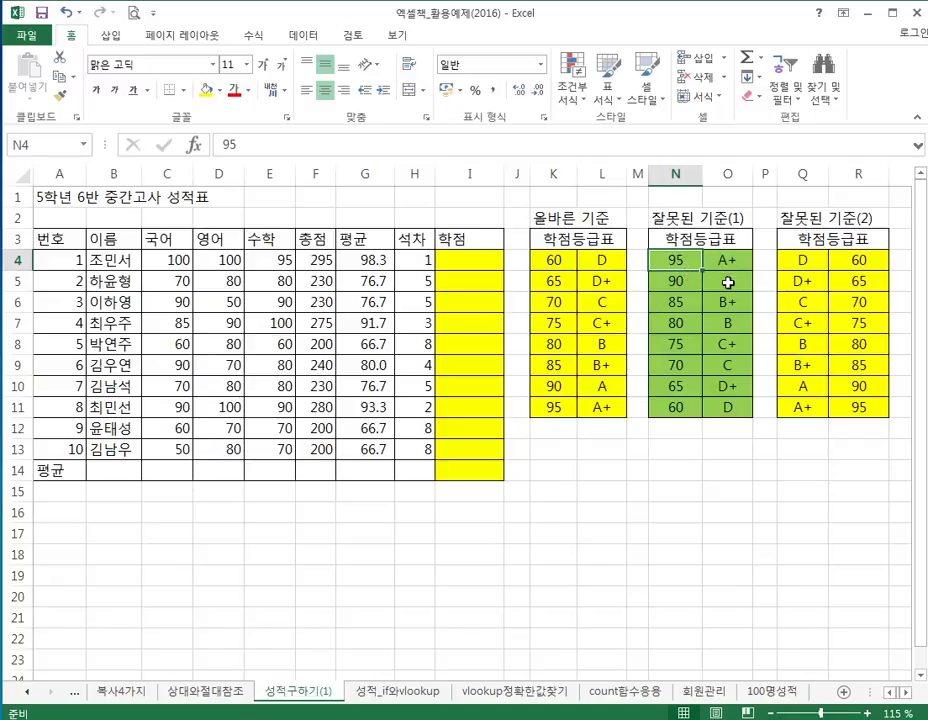
- Start a VLOOKUP formula in I4 with G4 as the lookup value and the absolute range $N$3:$O$11 as the table array
{"action": "left_click", "coordinate": [485, 263]}
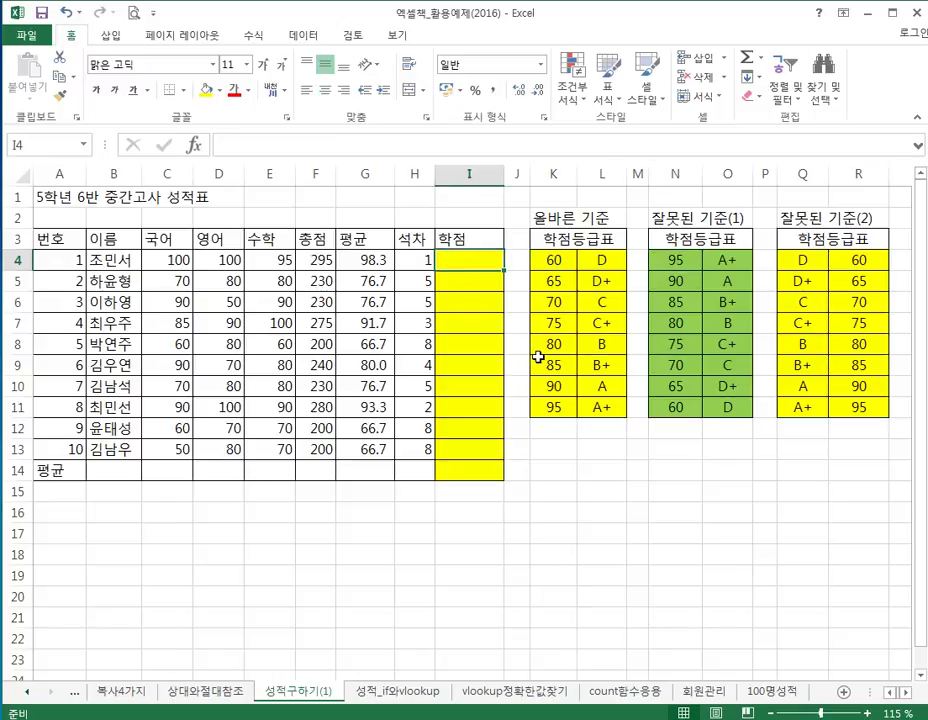
{"action": "type", "text": "=vl"}
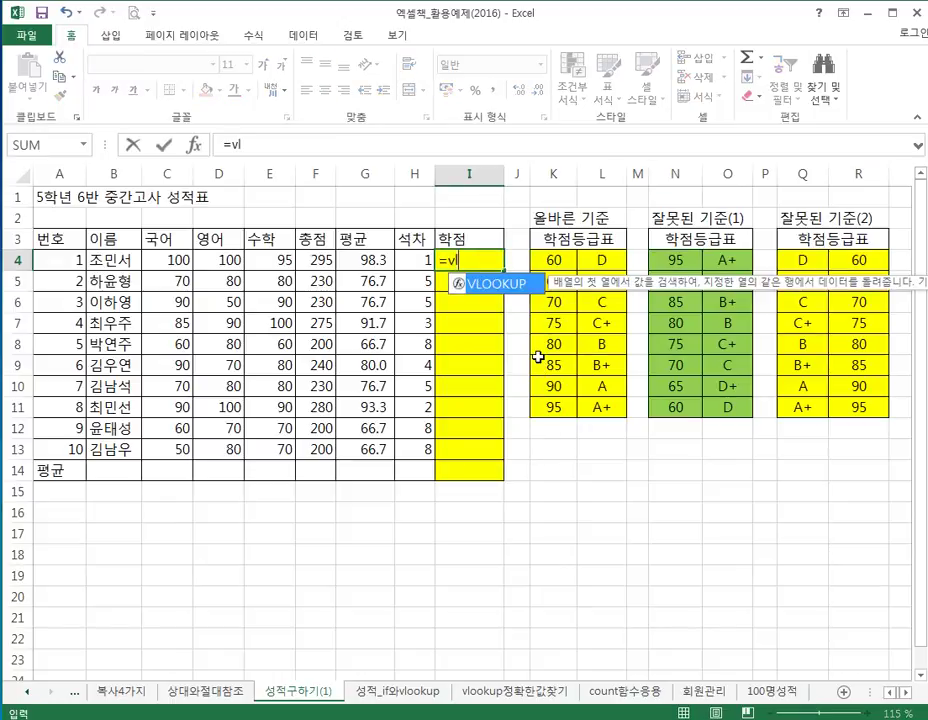
{"action": "type", "text": "ookup("}
{"action": "left_click", "coordinate": [372, 262]}
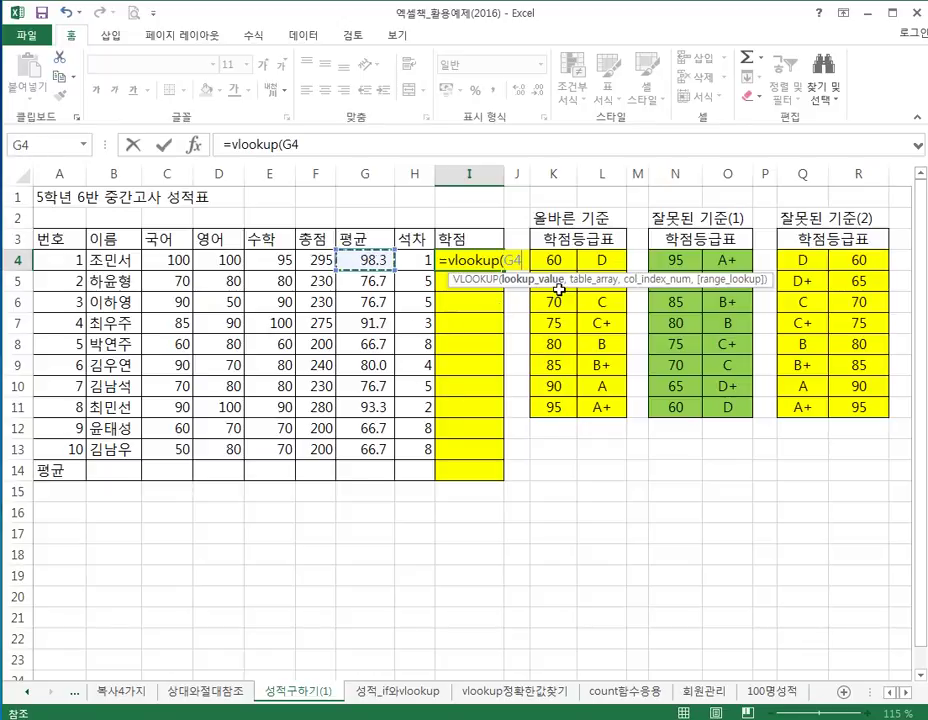
{"action": "type", "text": ","}
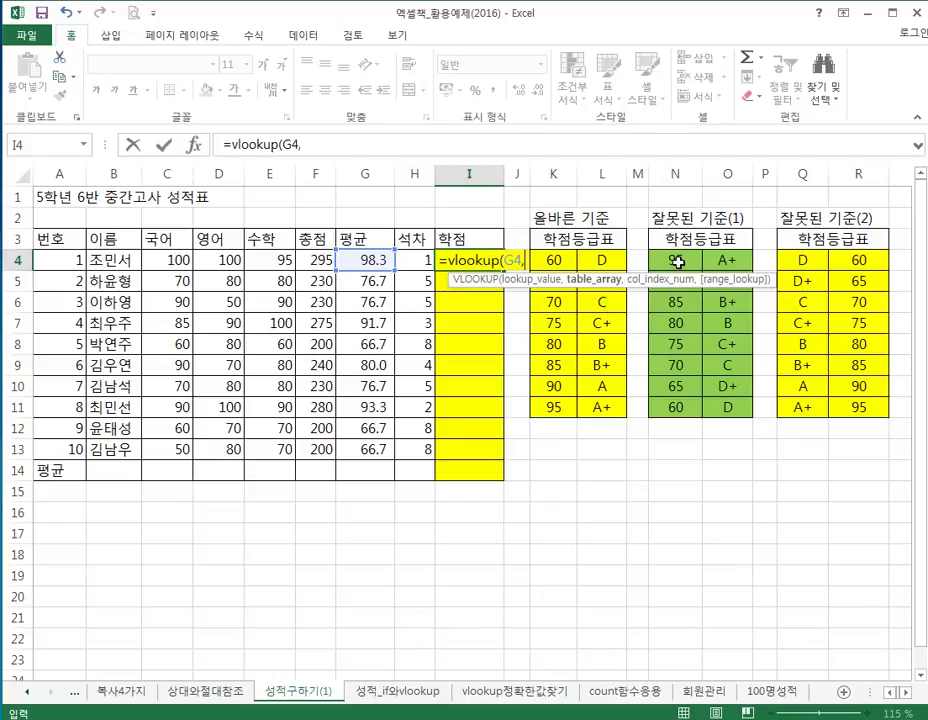
{"action": "left_click_drag", "start_coordinate": [677, 259], "coordinate": [731, 420]}
{"action": "left_click", "coordinate": [731, 420]}
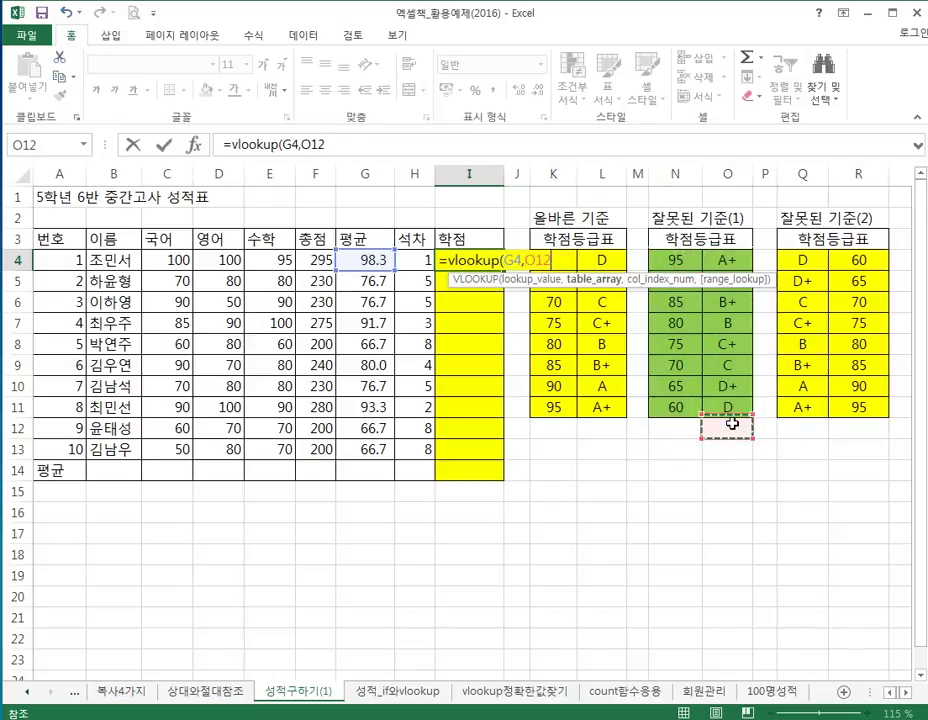
{"action": "left_click_drag", "start_coordinate": [673, 255], "coordinate": [731, 410]}
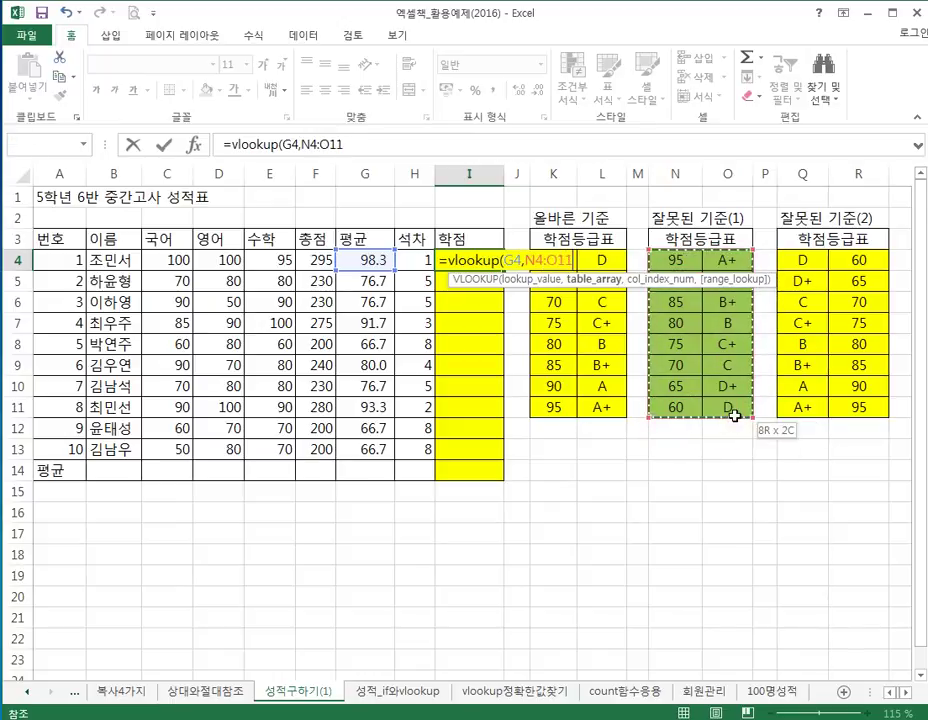
{"action": "left_click_drag", "start_coordinate": [691, 234], "coordinate": [719, 408]}
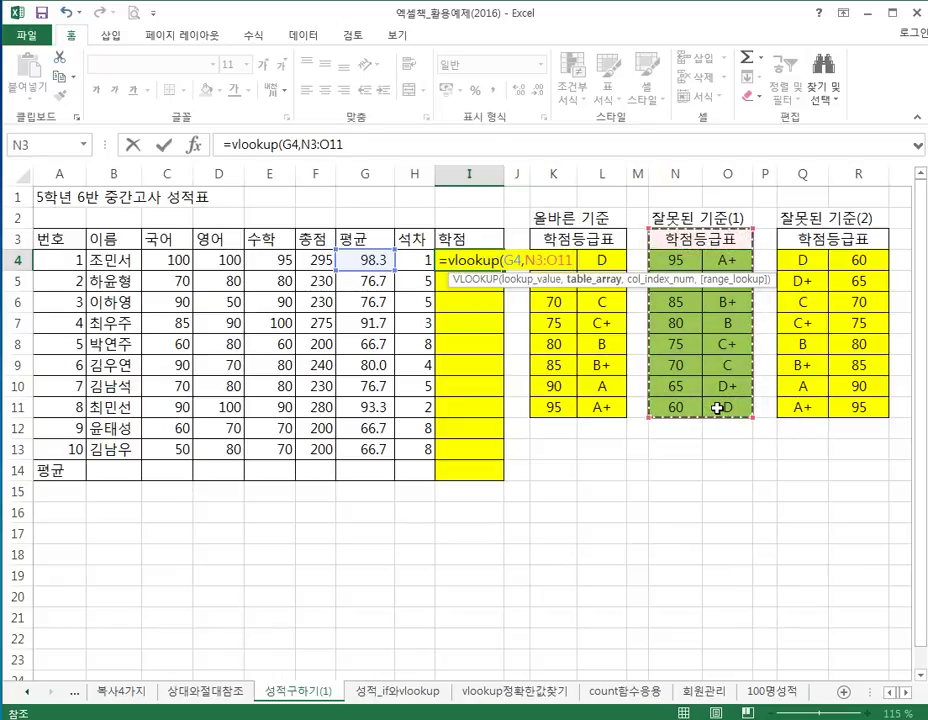
{"action": "key", "text": "F4"}
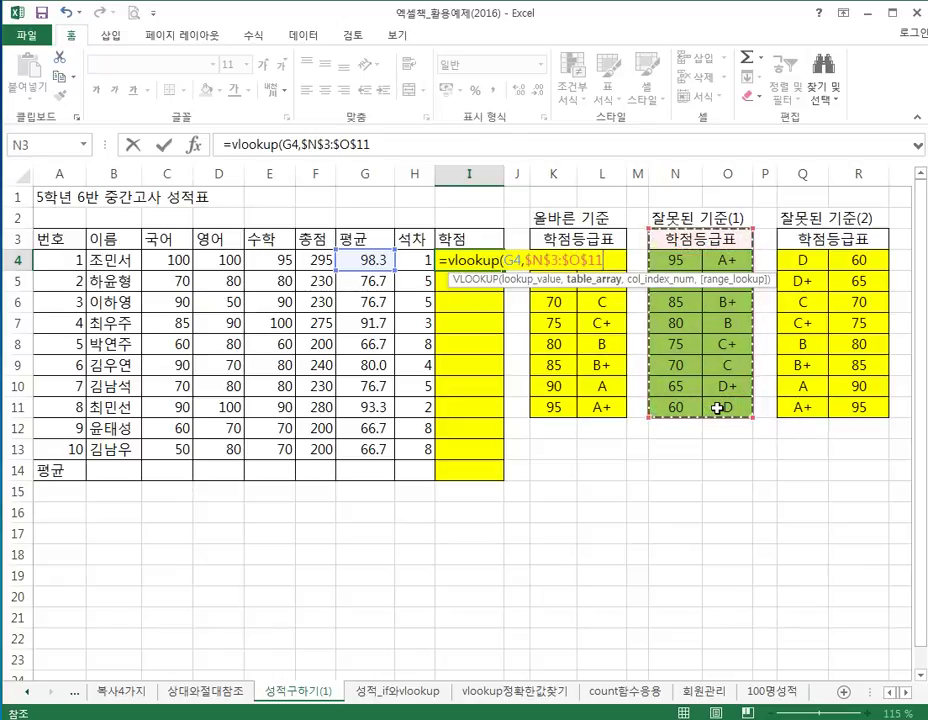
- Complete I4's VLOOKUP formula with column index 2 and approximate match TRUE
{"action": "type", "text": ","}
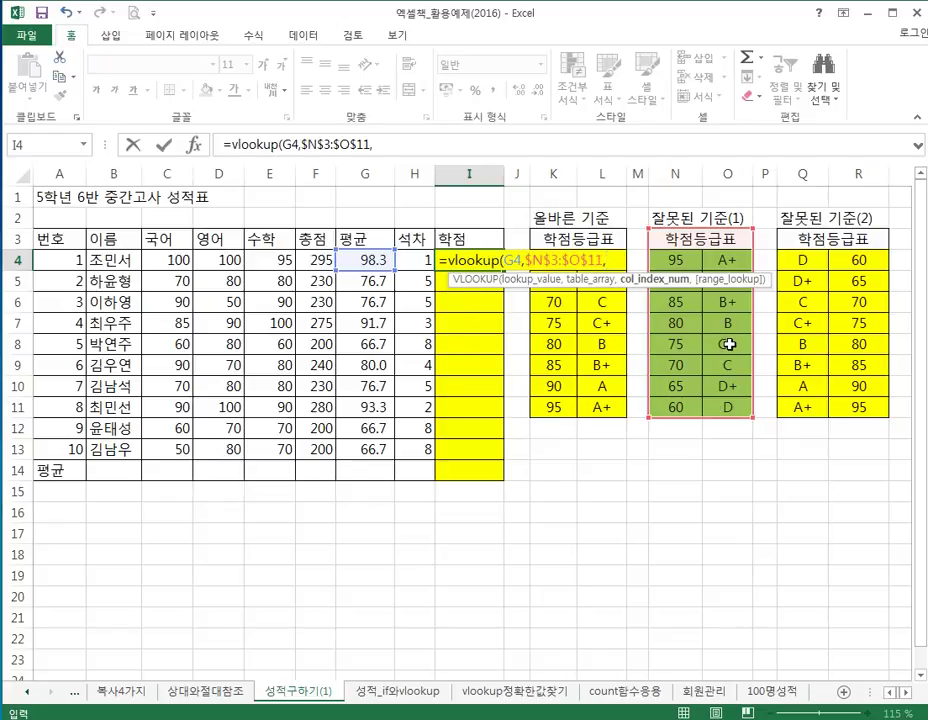
{"action": "type", "text": "2,"}
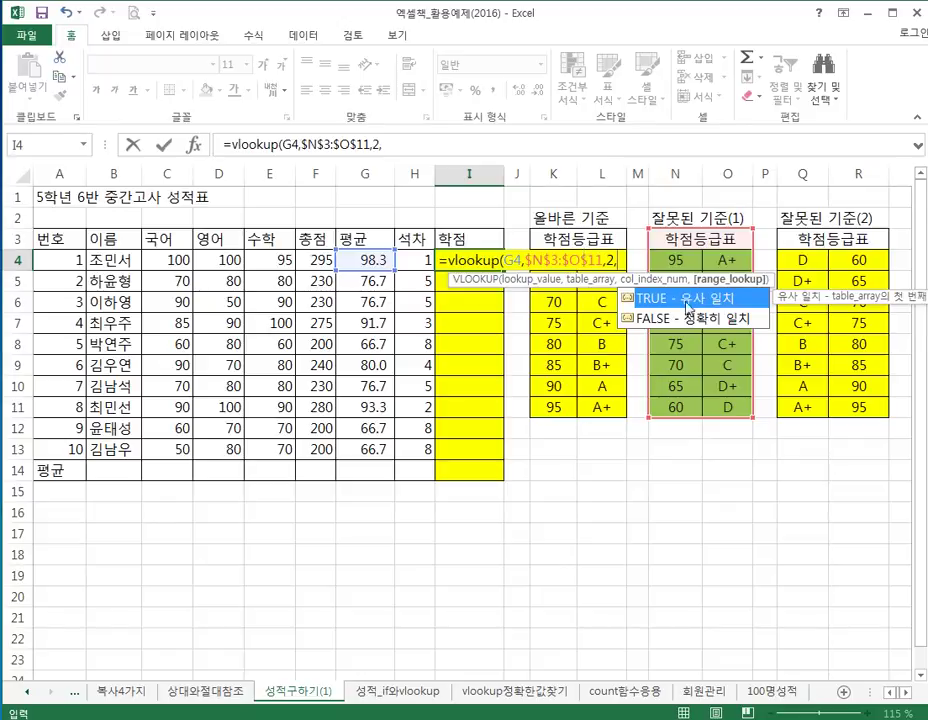
{"action": "double_click", "coordinate": [714, 300]}
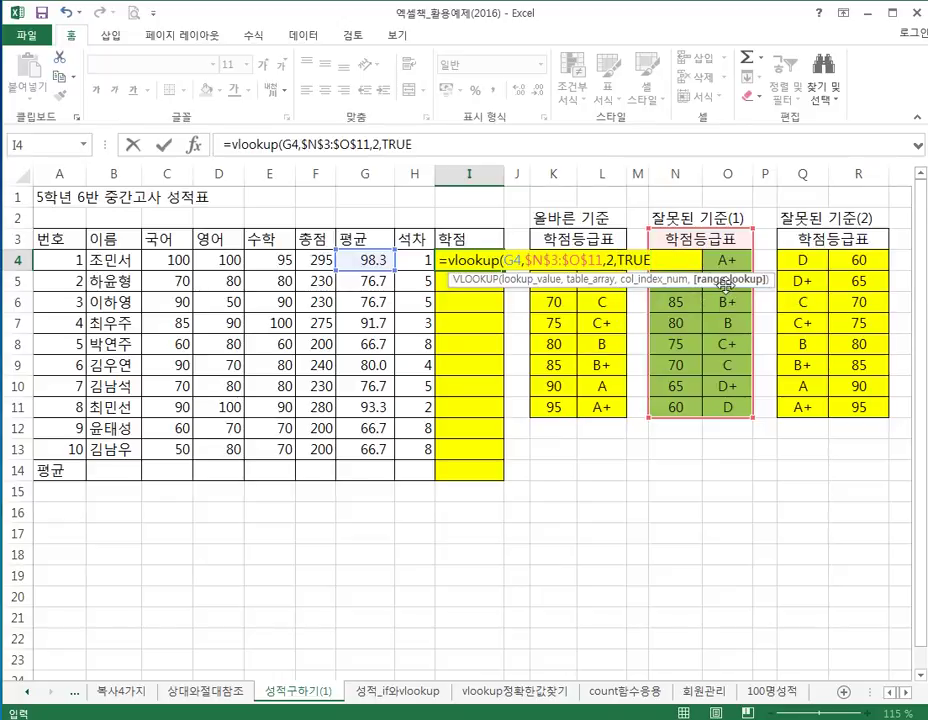
{"action": "key", "text": "Return"}
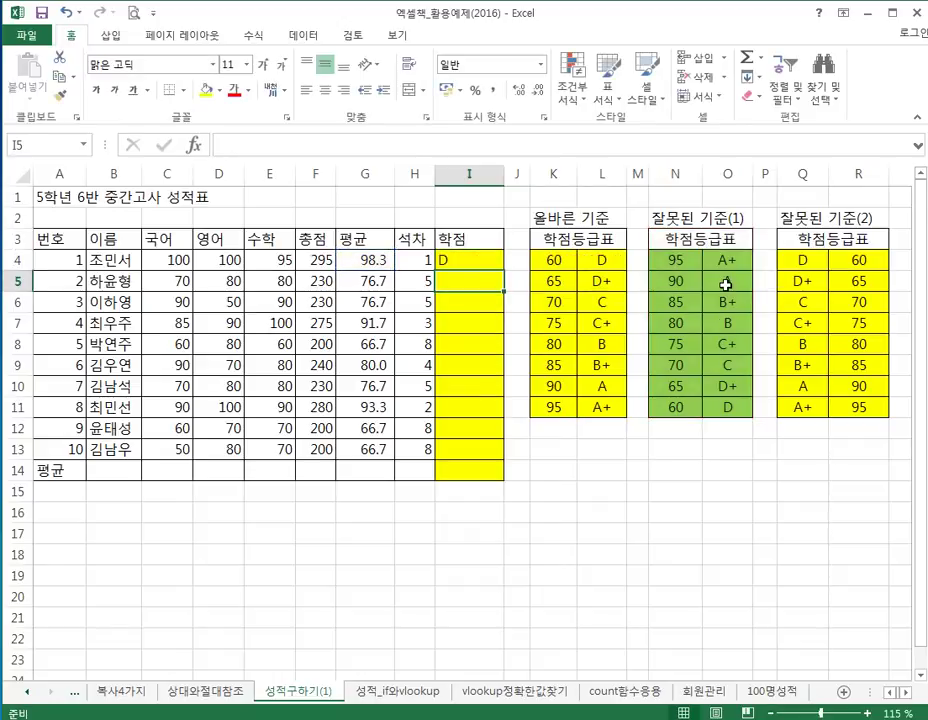
- Copy the VLOOKUP formula from I4 down through I13 and check the references in I5
{"action": "key", "text": "Up"}
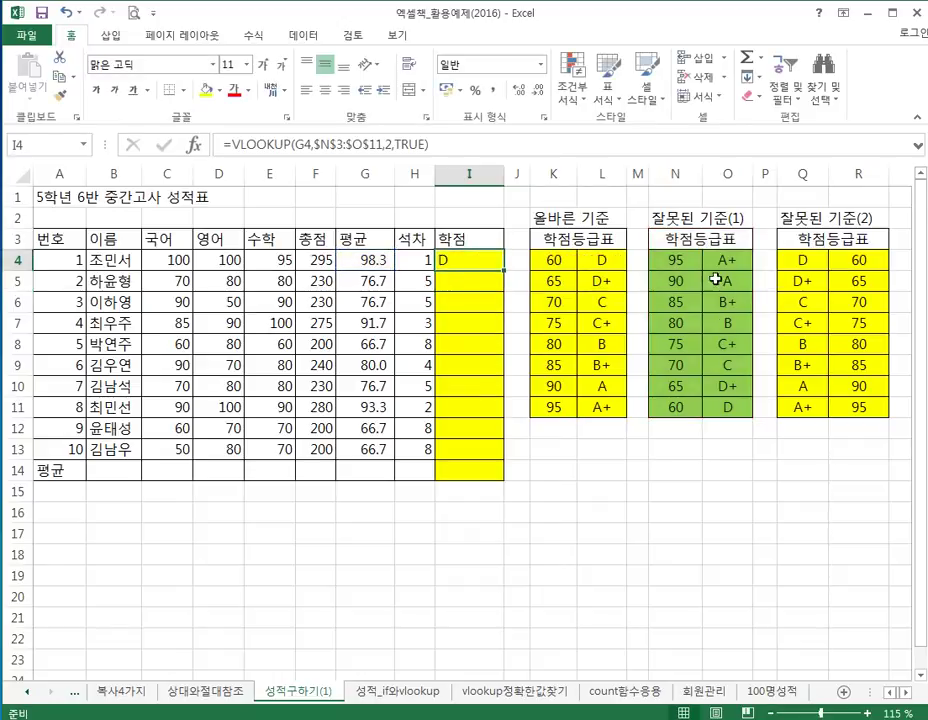
{"action": "left_click", "coordinate": [363, 262]}
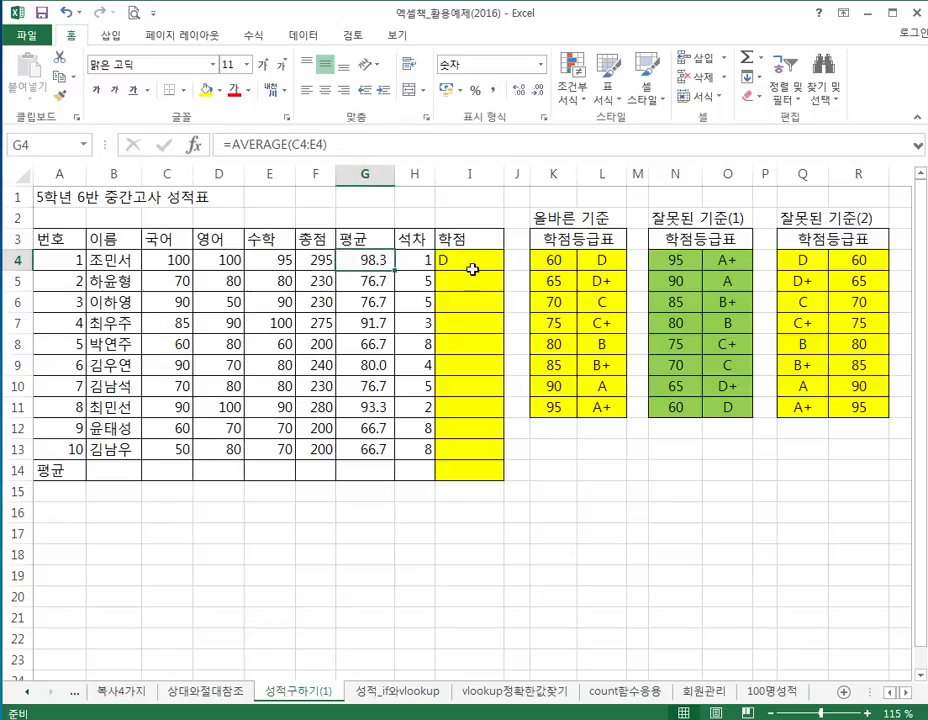
{"action": "left_click", "coordinate": [483, 258]}
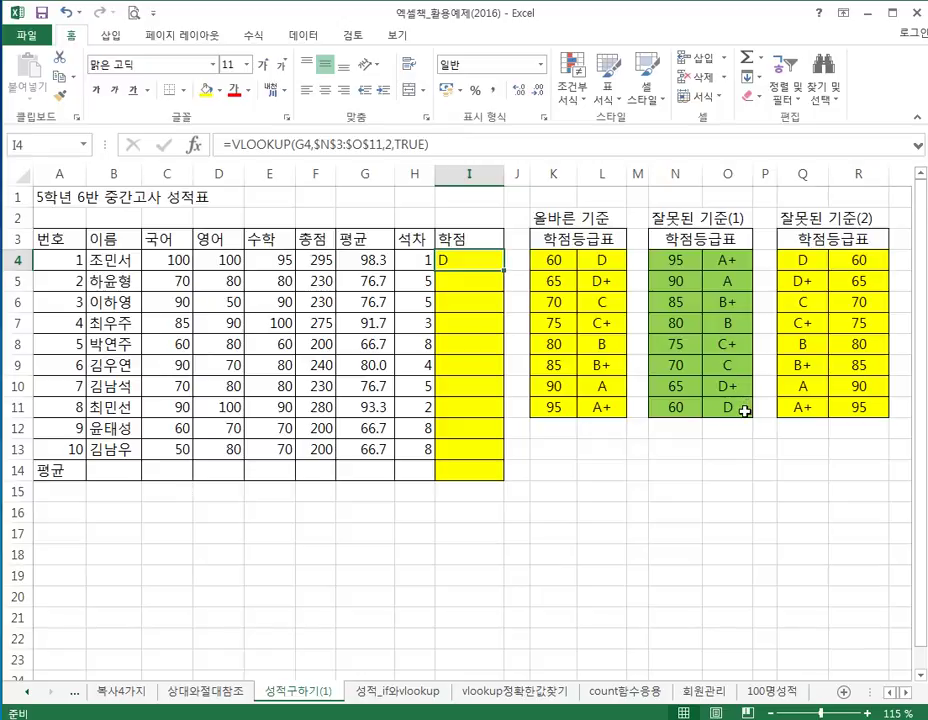
{"action": "left_click_drag", "start_coordinate": [506, 272], "coordinate": [484, 447]}
{"action": "left_click", "coordinate": [474, 286]}
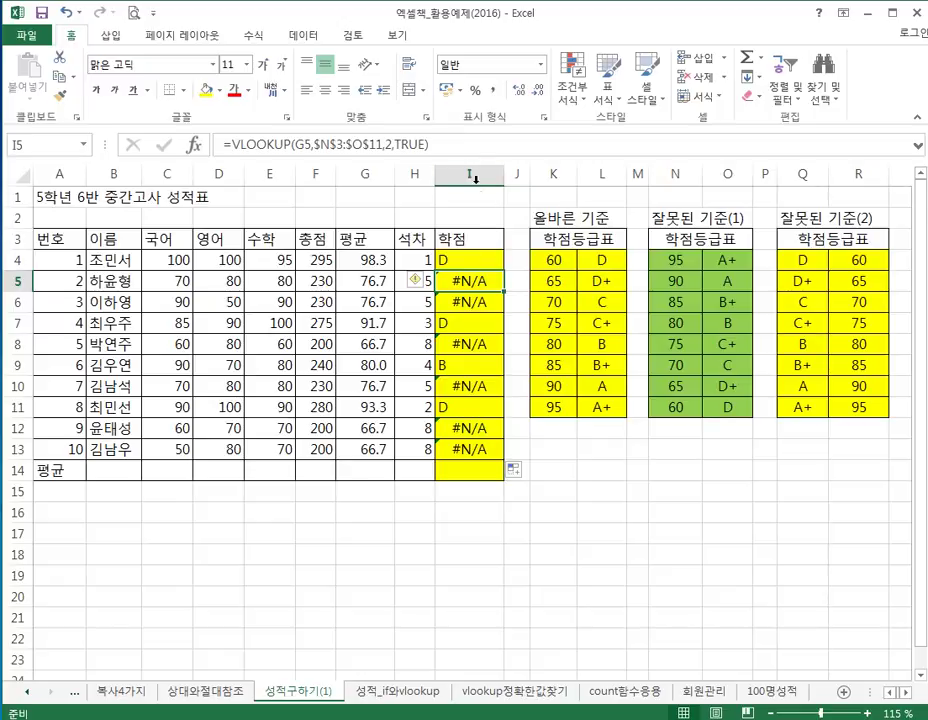
{"action": "left_click", "coordinate": [478, 146]}
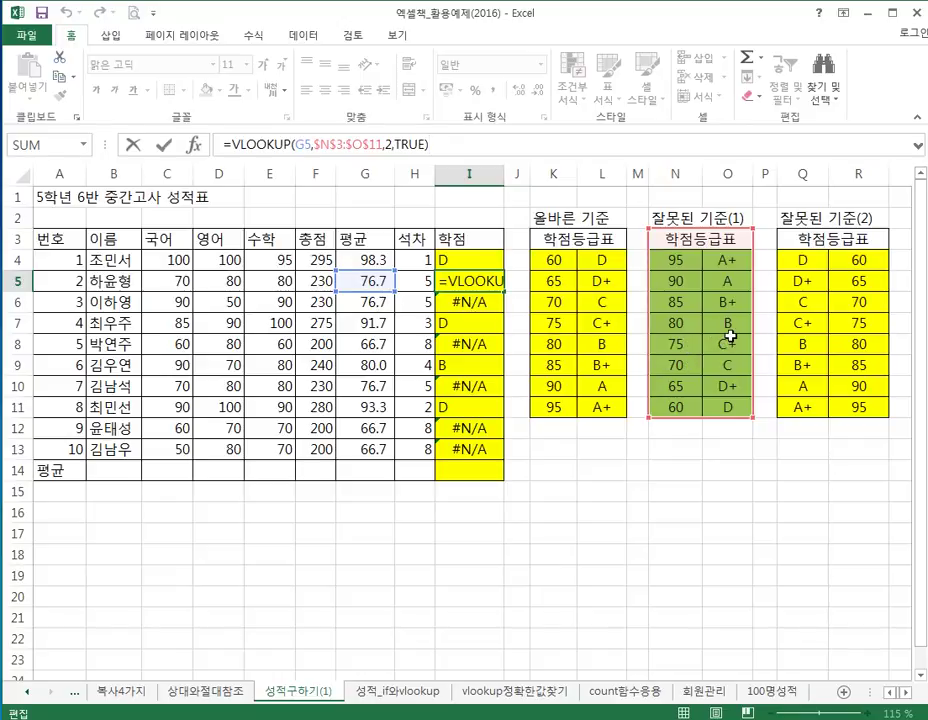
{"action": "left_click", "coordinate": [680, 470]}
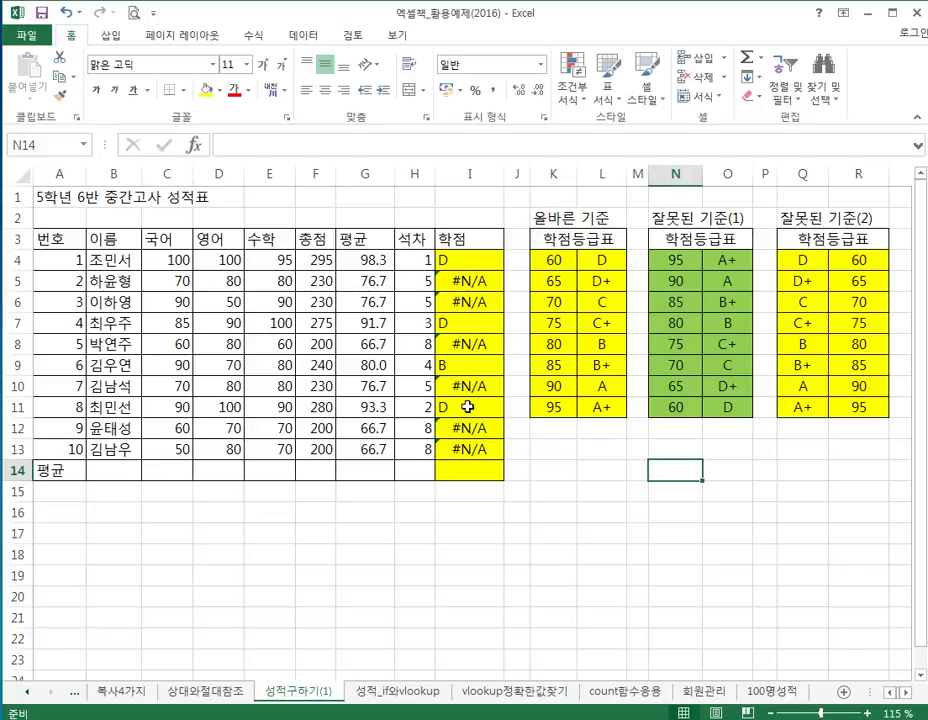
- Change the table array in I4's VLOOKUP formula to the 올바른 기준 range $K$3:$L$11
{"action": "left_click", "coordinate": [483, 259]}
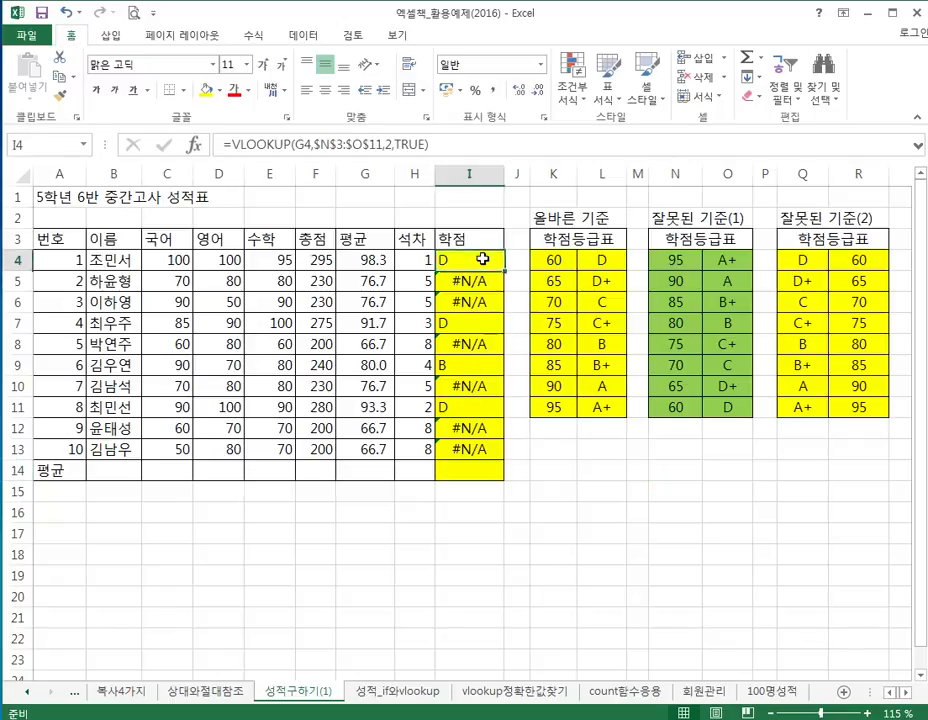
{"action": "left_click", "coordinate": [439, 150]}
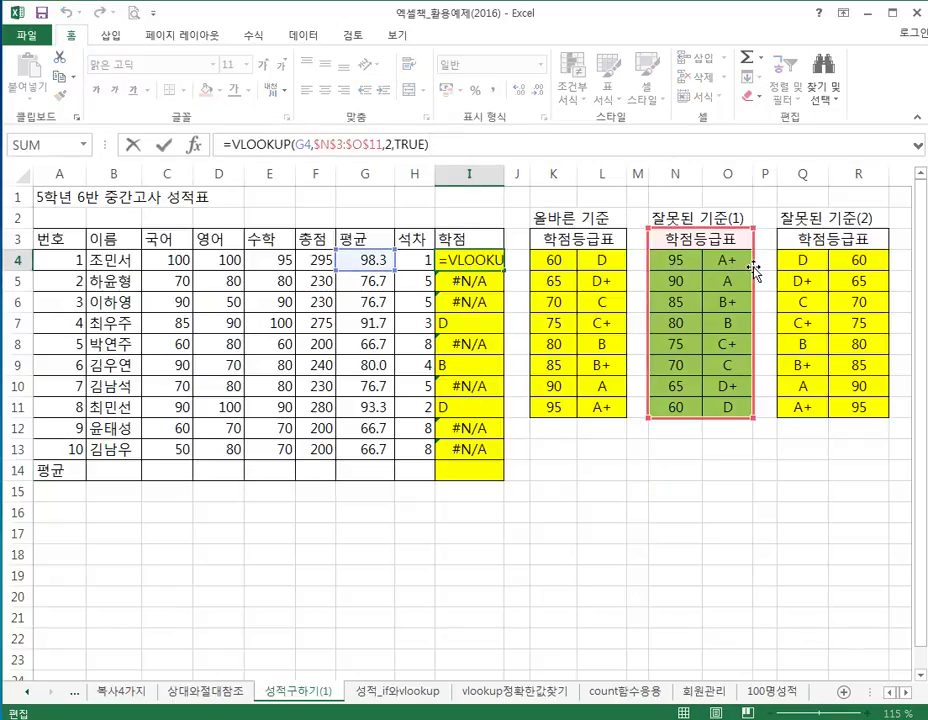
{"action": "left_click_drag", "start_coordinate": [746, 272], "coordinate": [609, 266]}
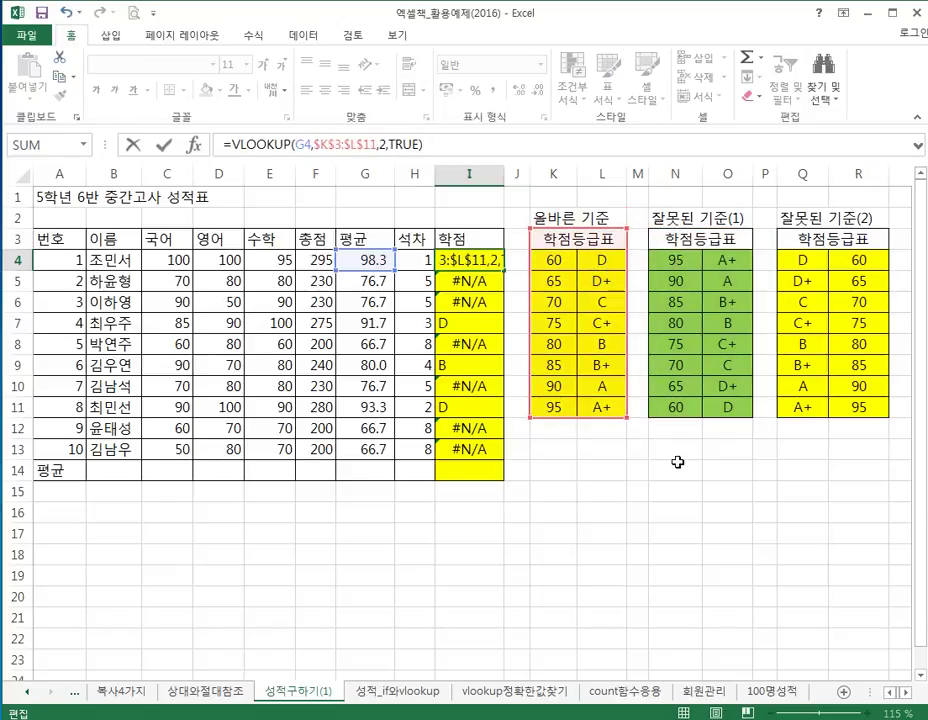
{"action": "key", "text": "Return"}
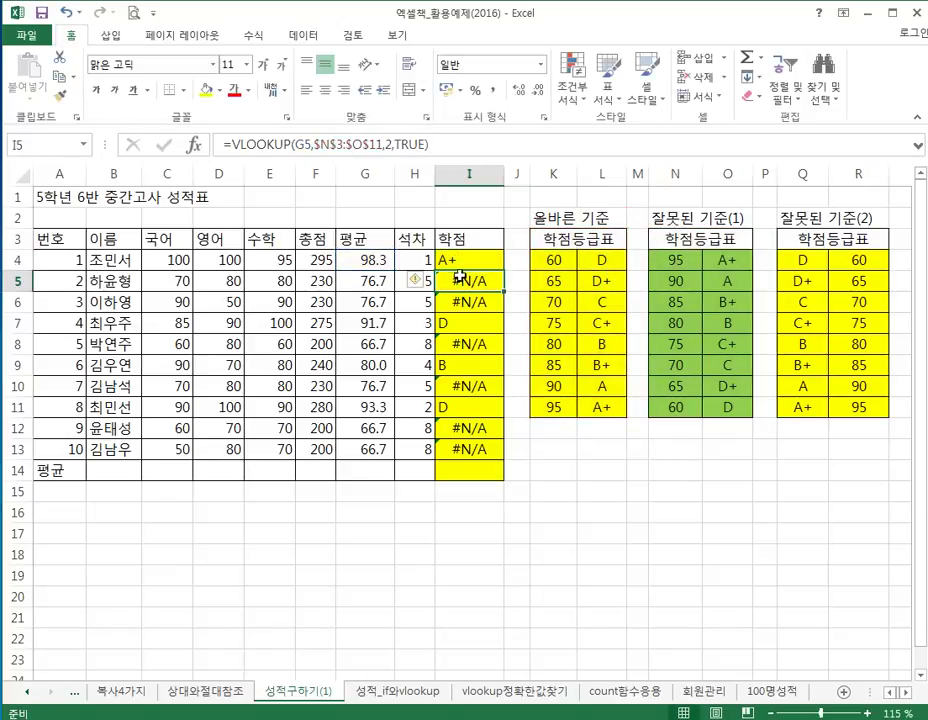
- Copy the VLOOKUP formula from I4 down through I13 and compare the averages with the letter grades in G4:I13
{"action": "left_click", "coordinate": [476, 265]}
{"action": "double_click", "coordinate": [505, 271]}
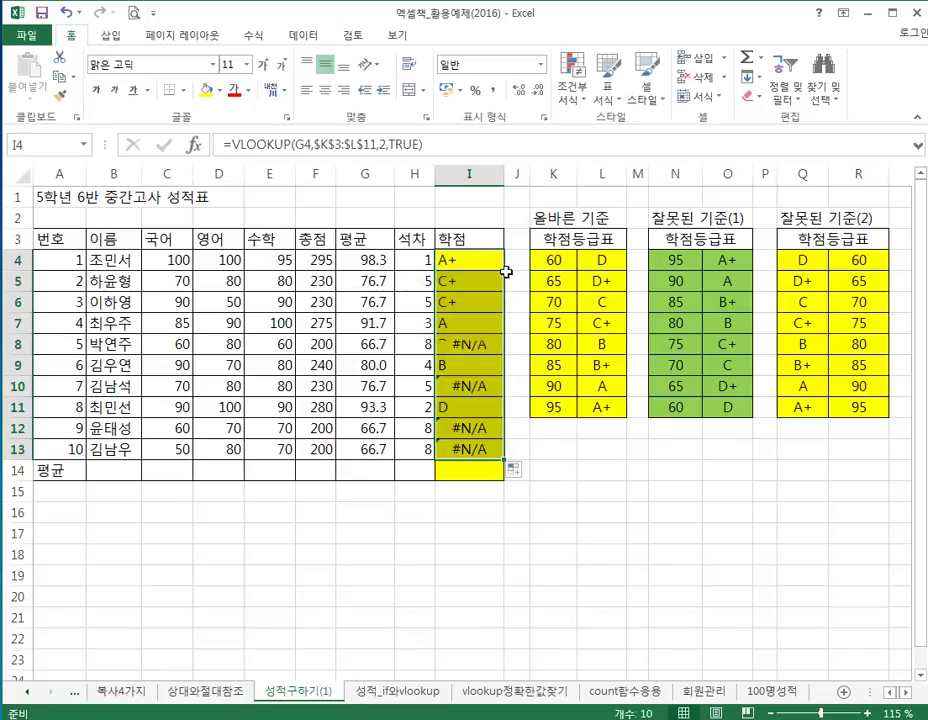
{"action": "left_click", "coordinate": [605, 496]}
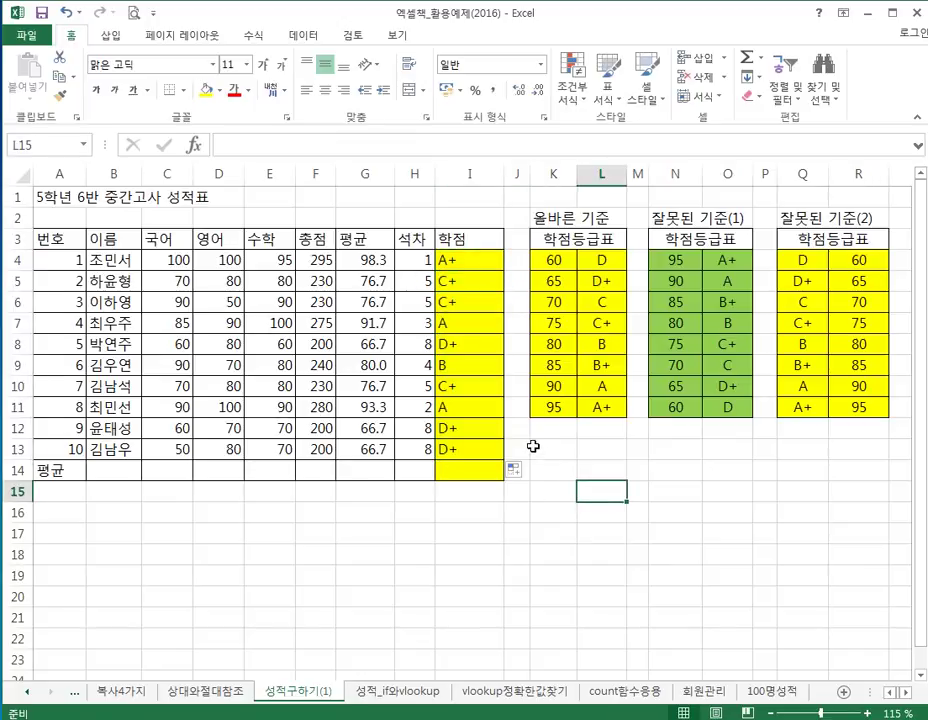
{"action": "left_click_drag", "start_coordinate": [365, 255], "coordinate": [463, 280]}
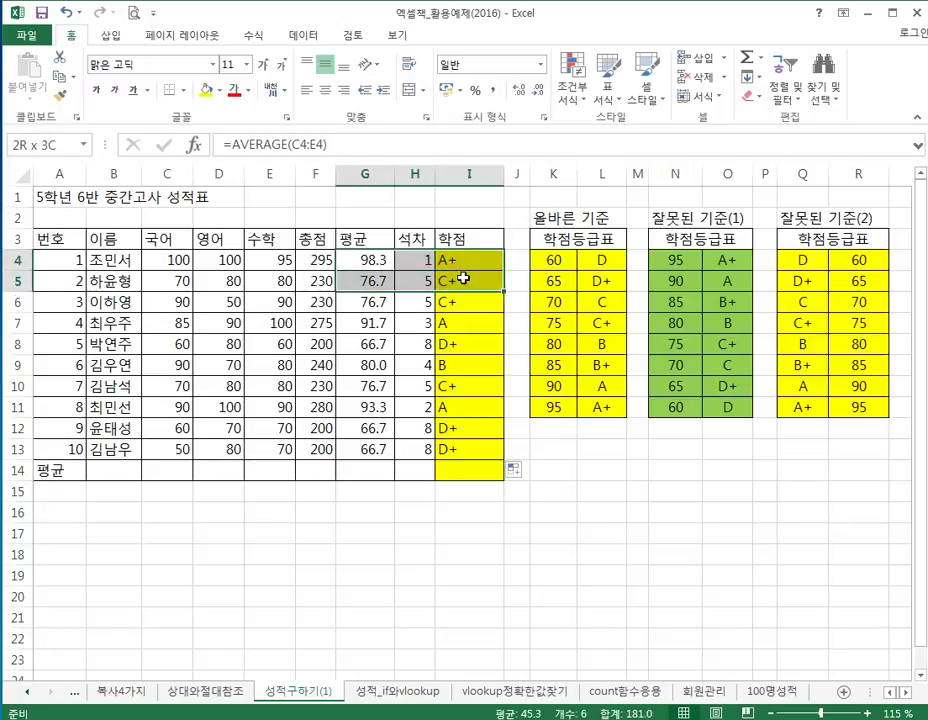
{"action": "left_click_drag", "start_coordinate": [463, 280], "coordinate": [483, 447]}
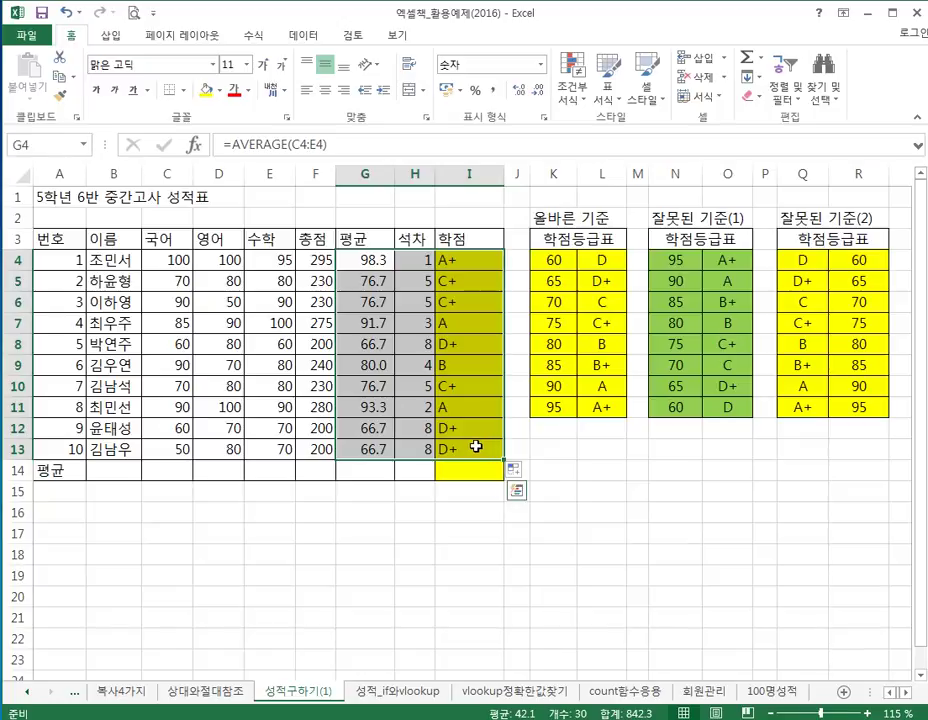
- Try the 잘못된 기준(2) range $Q$3:$R$11 as the table array in I4 and copy the formula down through I13
{"action": "left_click", "coordinate": [472, 260]}
{"action": "left_click", "coordinate": [460, 146]}
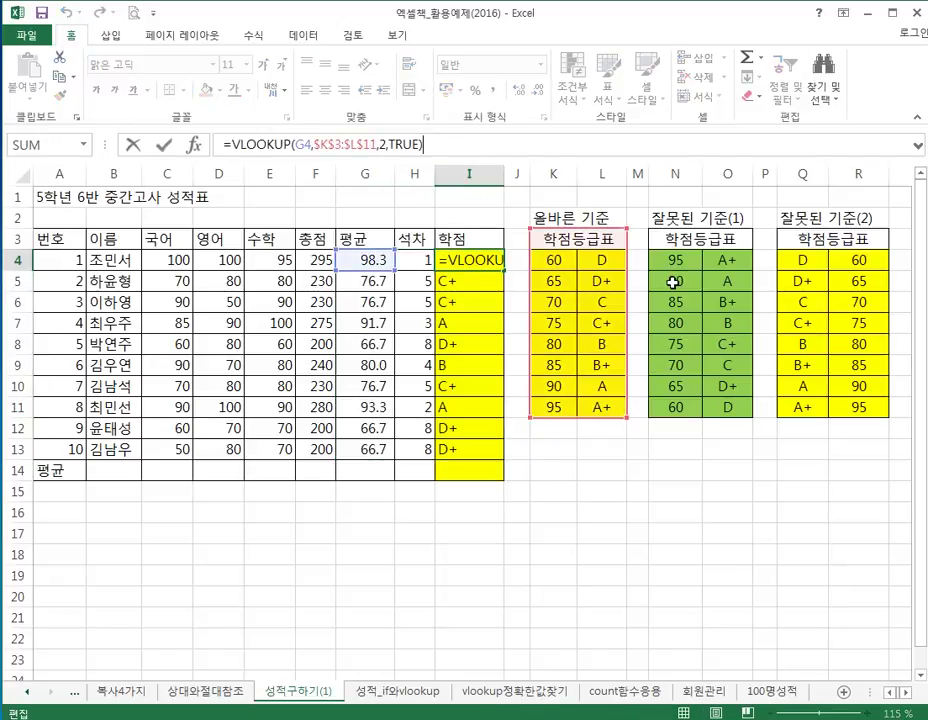
{"action": "left_click_drag", "start_coordinate": [627, 275], "coordinate": [855, 286]}
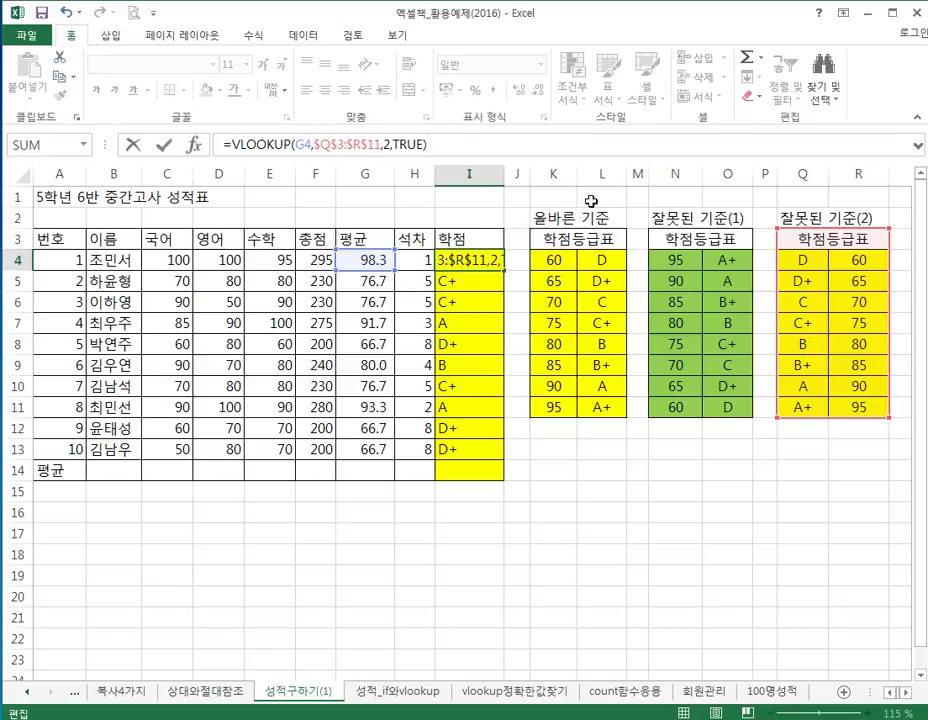
{"action": "key", "text": "Return"}
{"action": "left_click", "coordinate": [490, 260]}
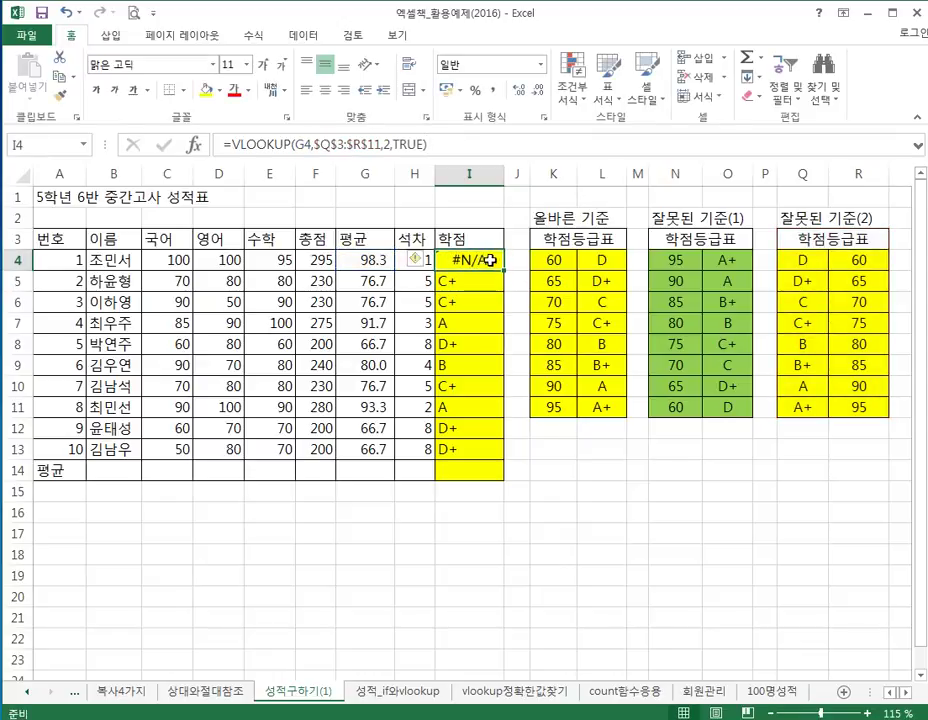
{"action": "left_click_drag", "start_coordinate": [505, 272], "coordinate": [512, 468]}
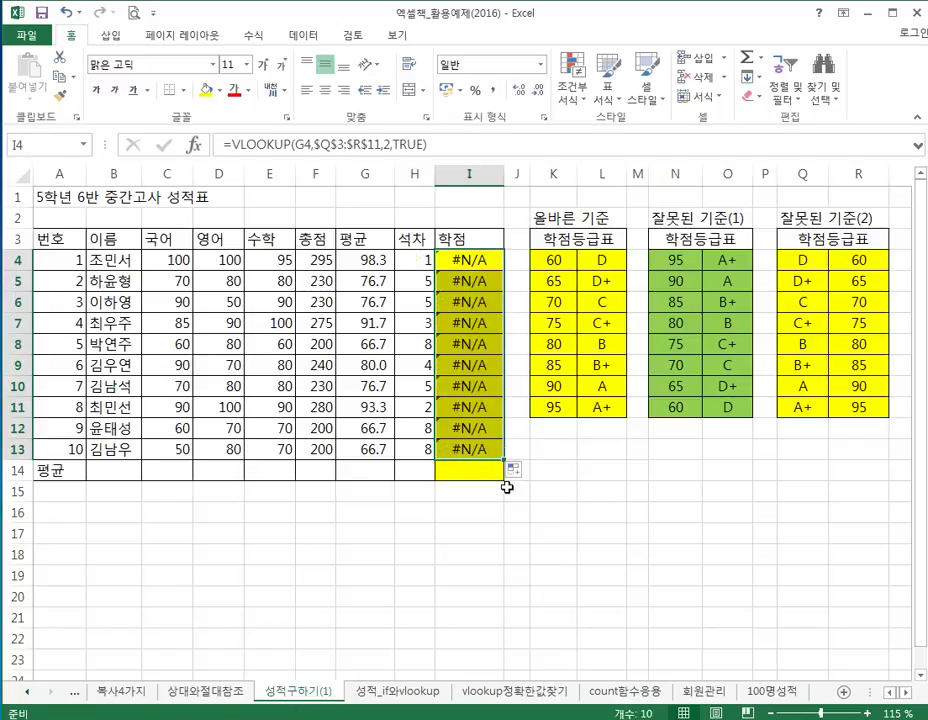
- Return the table array in I4's VLOOKUP formula to the 올바른 기준 range $K$3:$L$11
{"action": "left_click", "coordinate": [522, 145]}
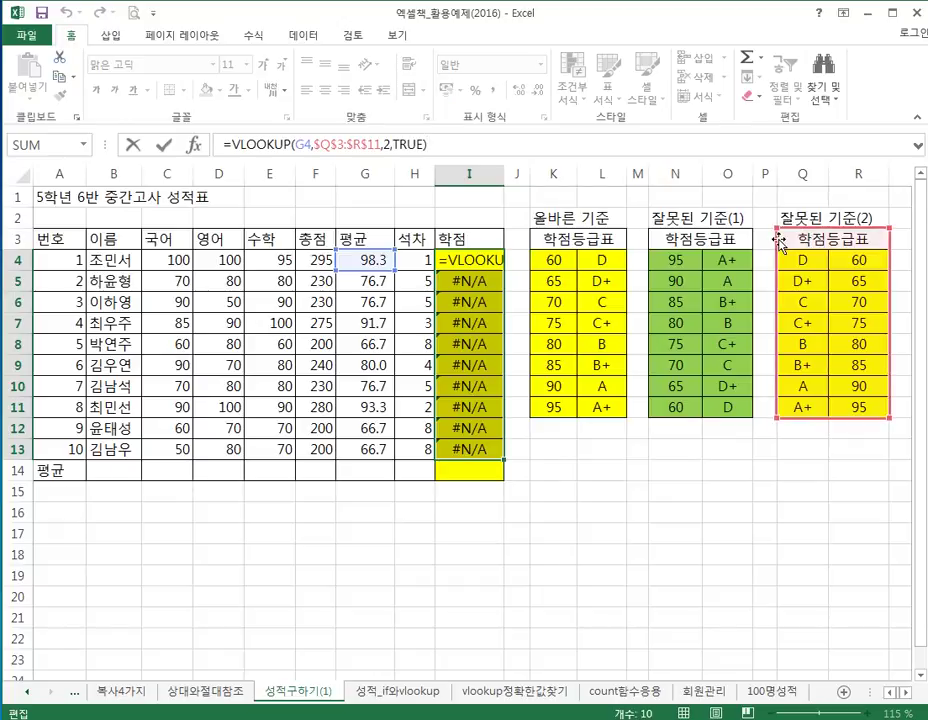
{"action": "left_click_drag", "start_coordinate": [777, 236], "coordinate": [531, 245]}
{"action": "key", "text": "Return"}
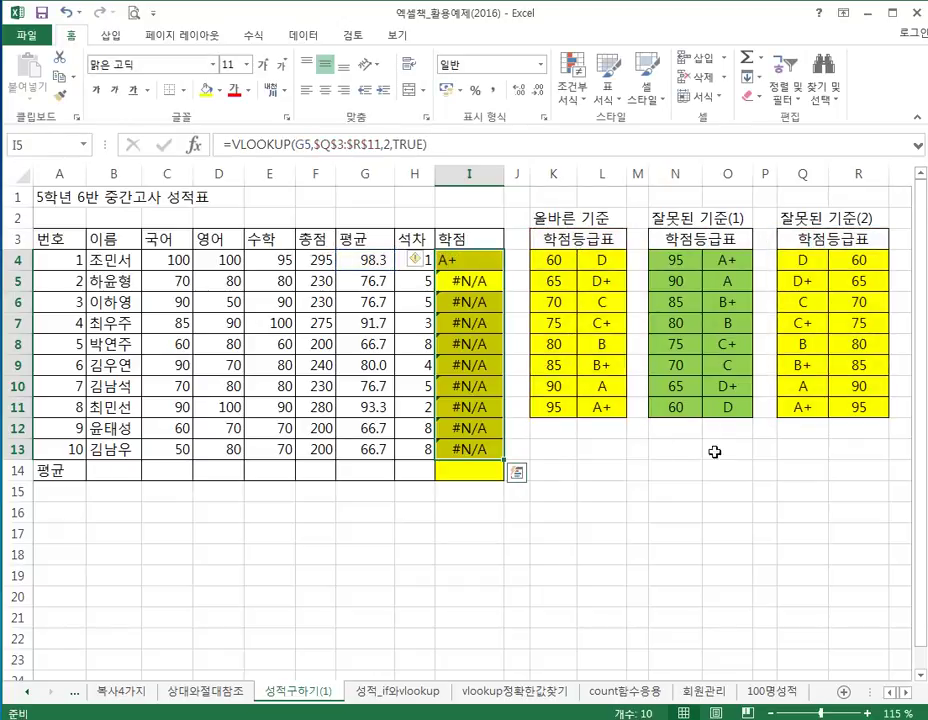
- Refill the corrected VLOOKUP formula from I4 down through I13 and check the references in I8
{"action": "left_click", "coordinate": [471, 262]}
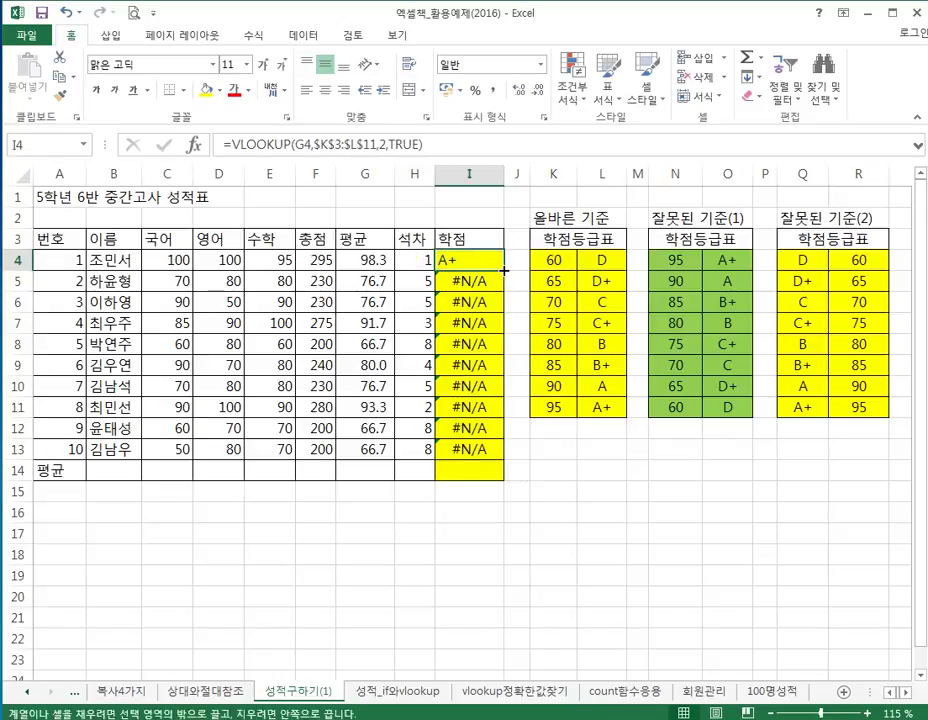
{"action": "double_click", "coordinate": [502, 270]}
{"action": "left_click", "coordinate": [636, 512]}
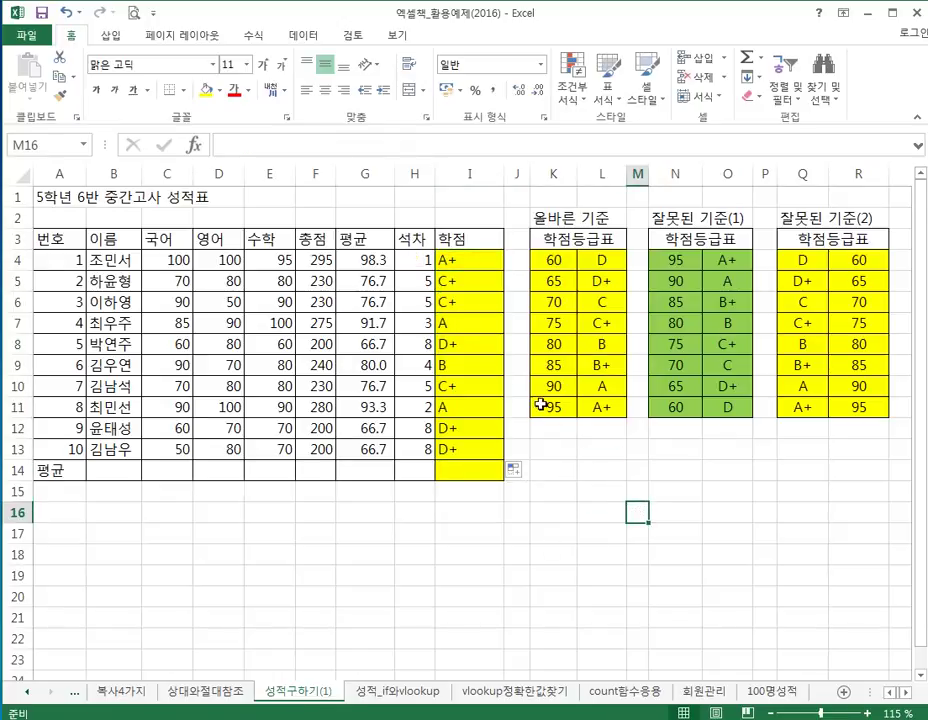
{"action": "left_click", "coordinate": [472, 345]}
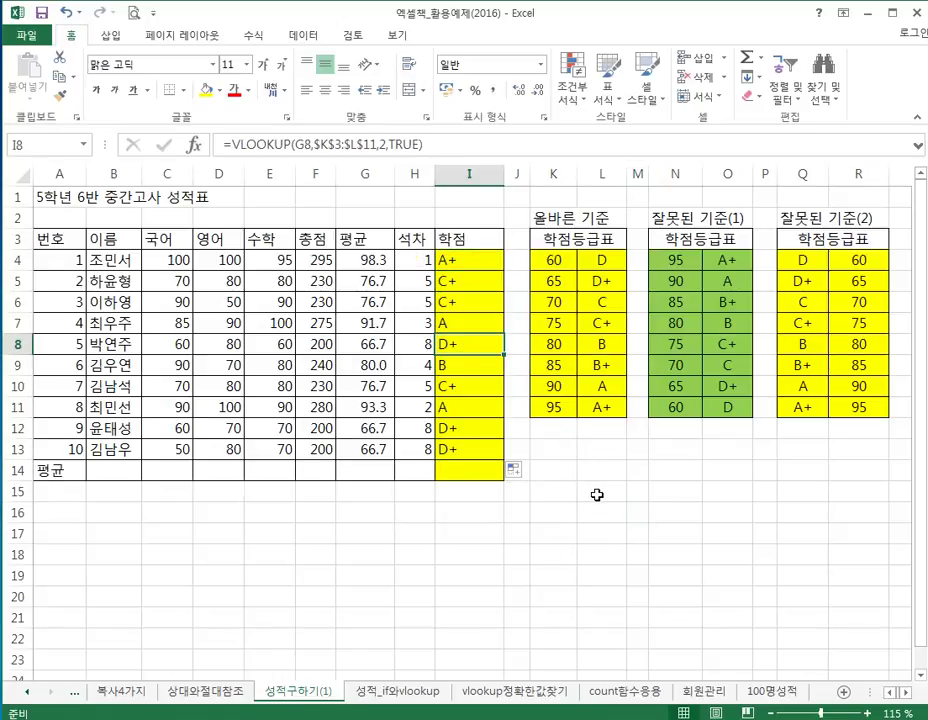